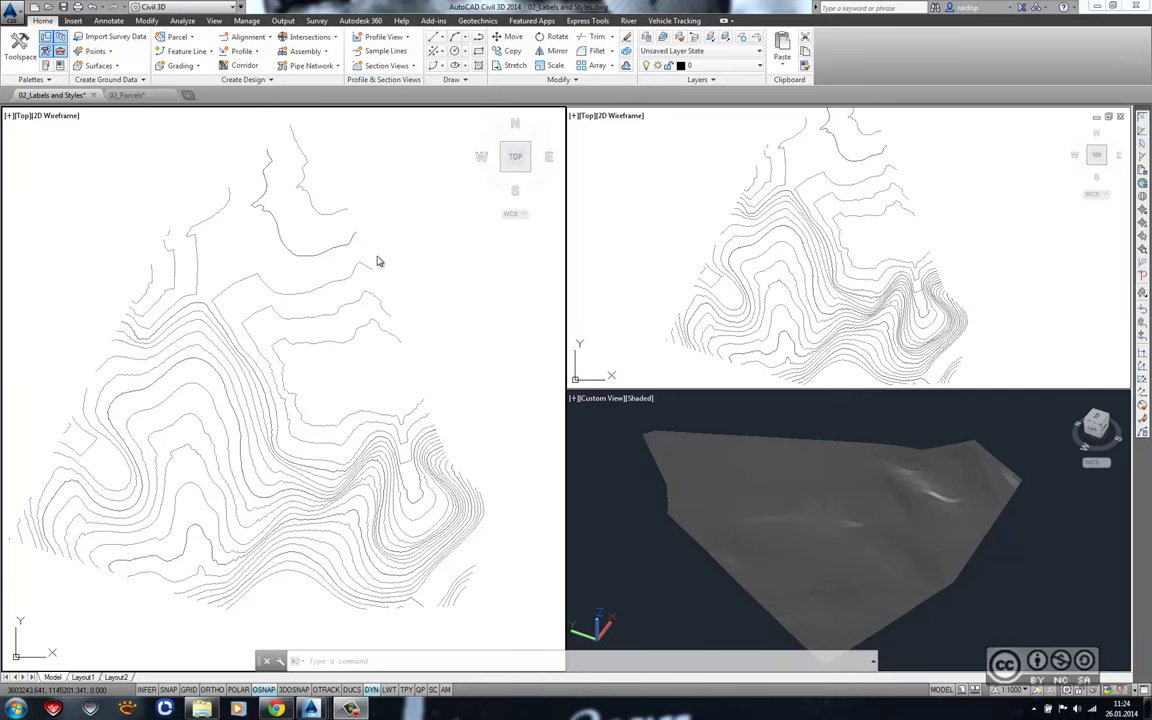
# - Change the Existing Ground (1) surface style to Contours 5m and 25m (Background) in Surface Properties
pyautogui.click(309, 268)
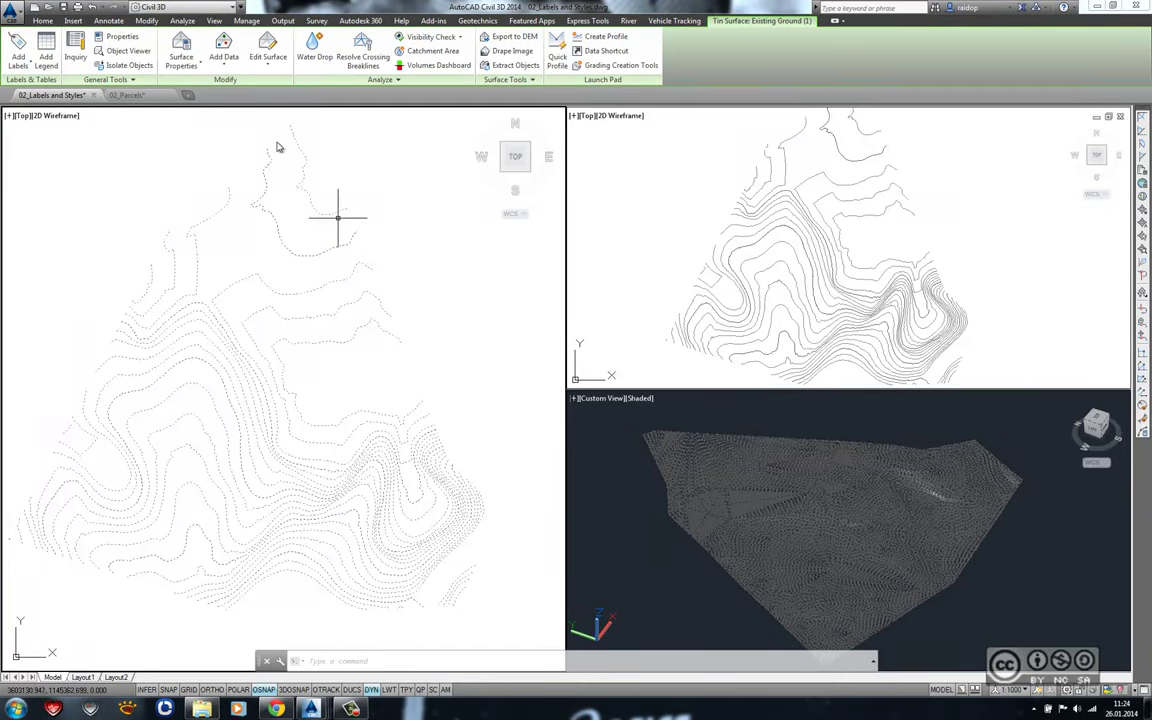
pyautogui.click(183, 45)
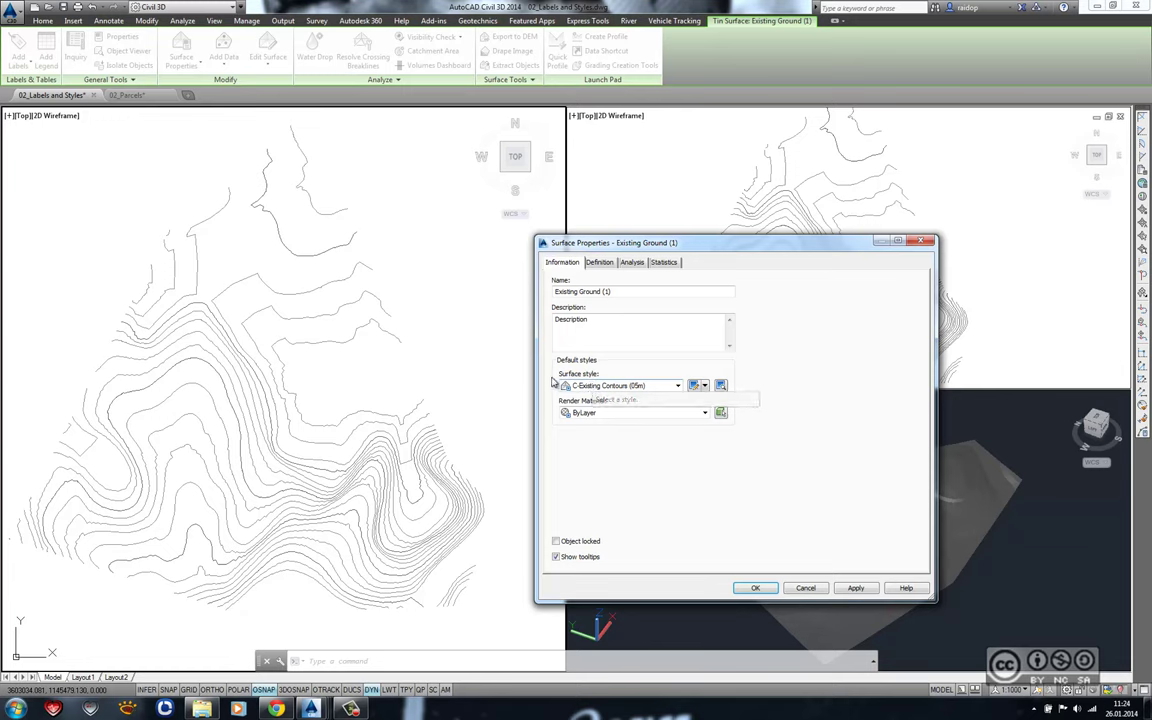
pyautogui.click(605, 386)
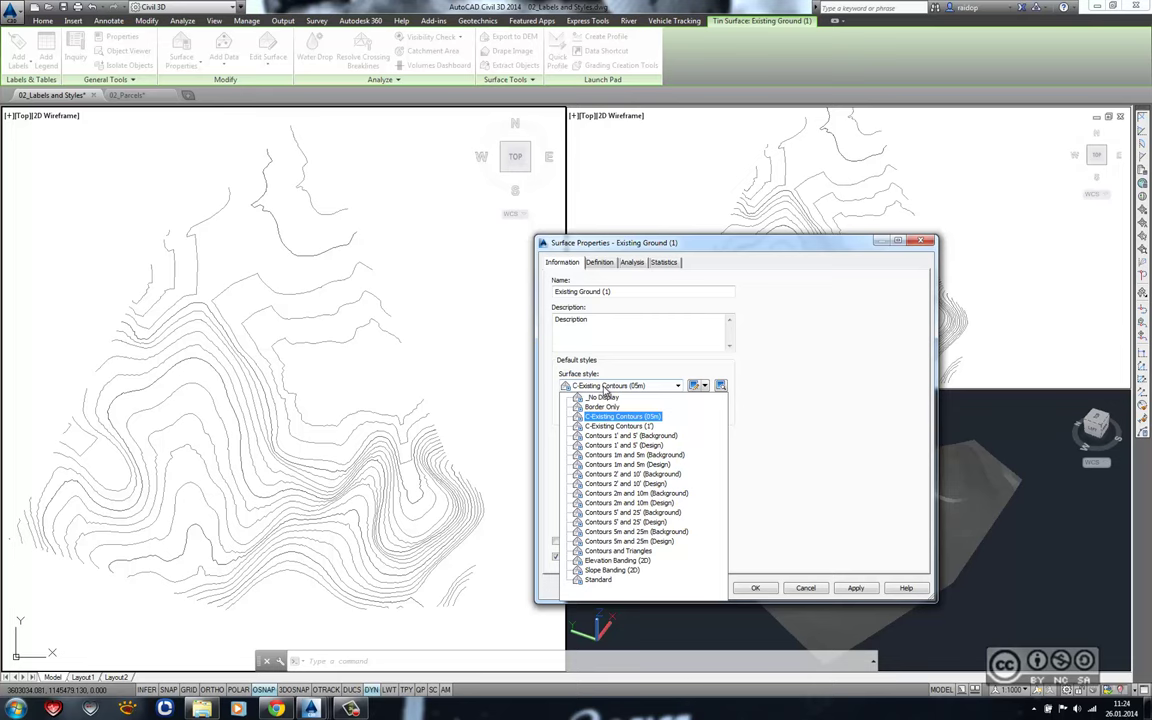
pyautogui.click(630, 531)
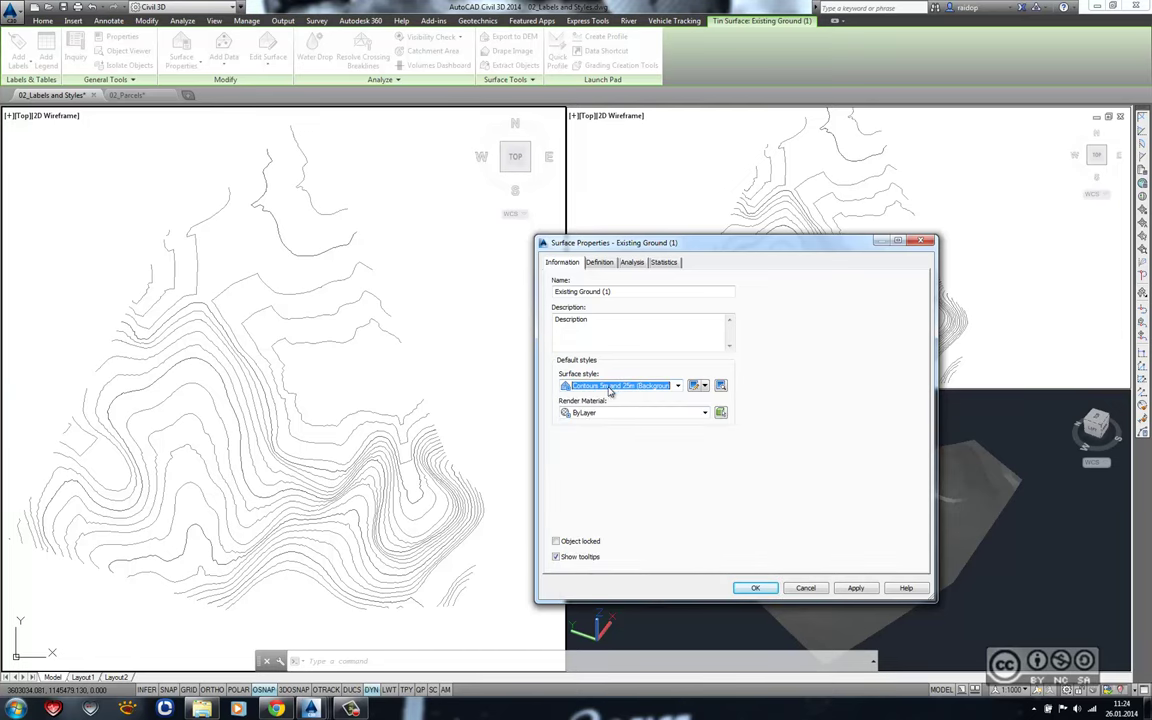
pyautogui.click(846, 589)
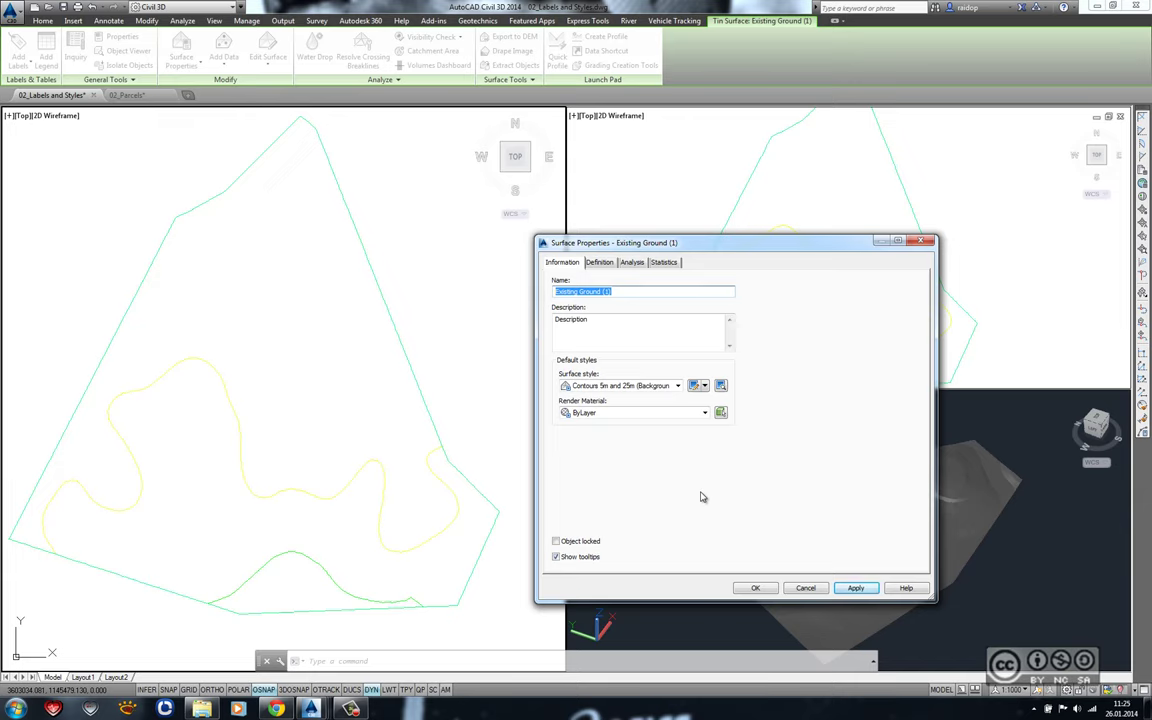
pyautogui.click(806, 587)
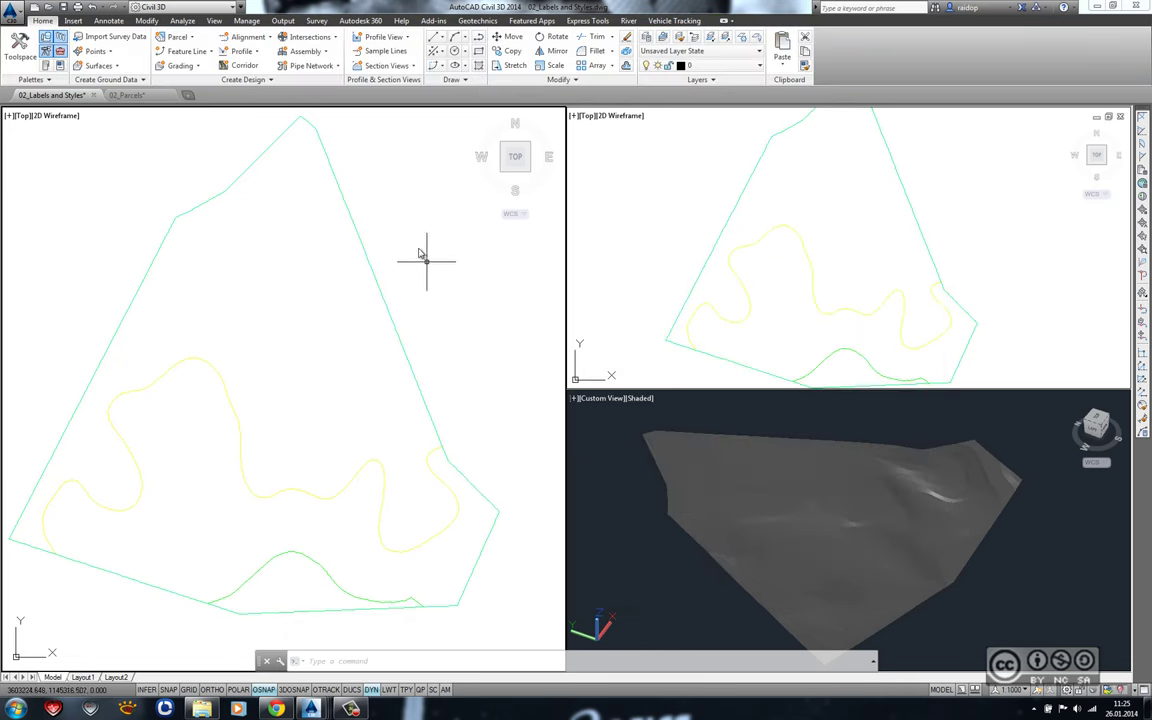
# - Switch to the 02_Parcels drawing, clear the parcel selection, and zoom out over the whole subdivision
pyautogui.click(126, 94)
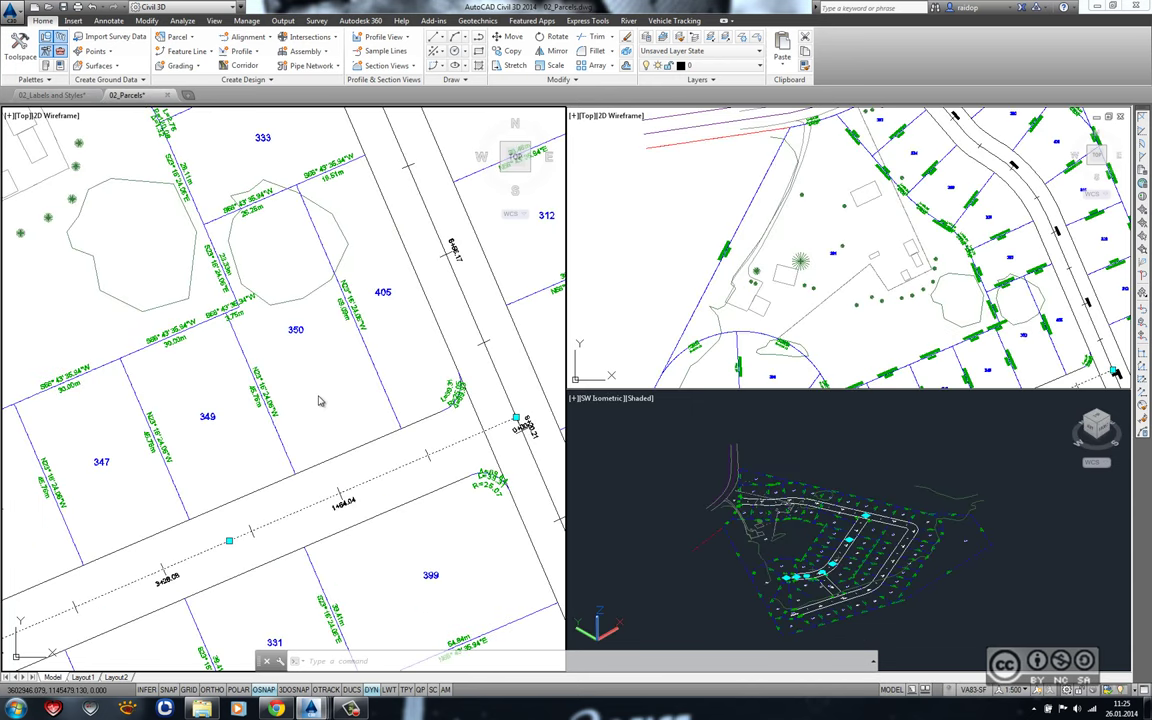
pyautogui.click(320, 400)
pyautogui.press('Escape')
pyautogui.scroll(-3, 329, 392)
pyautogui.scroll(-2, 333, 386)
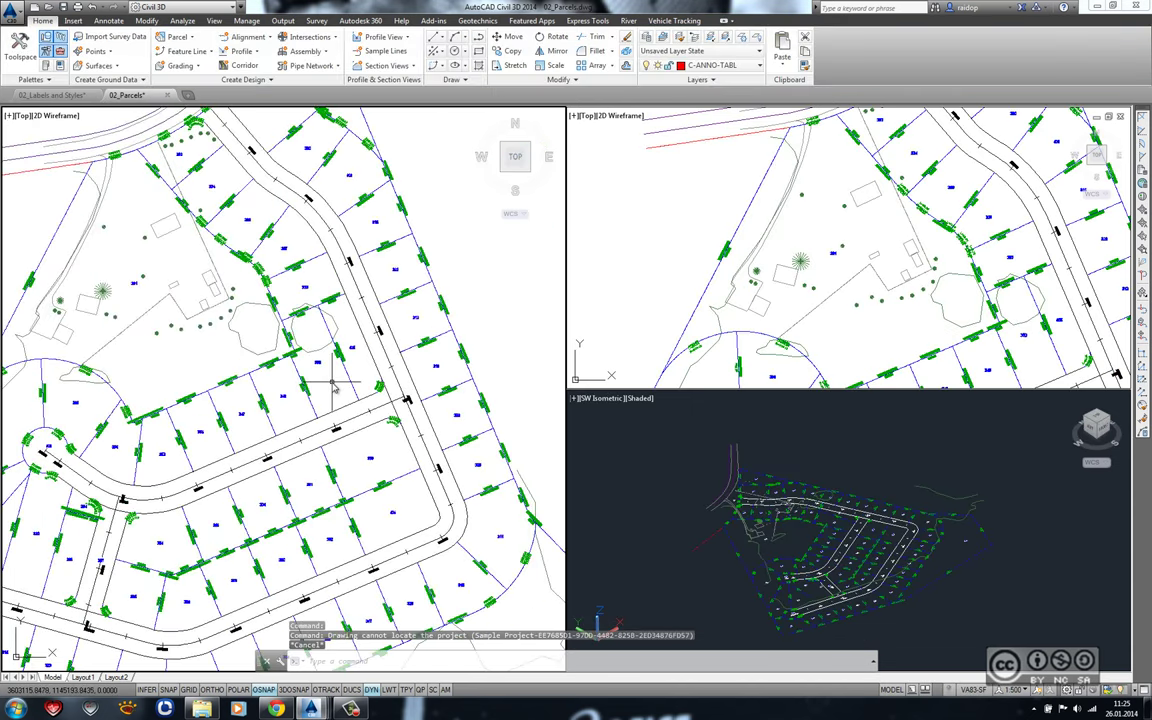
pyautogui.scroll(-2, 333, 386)
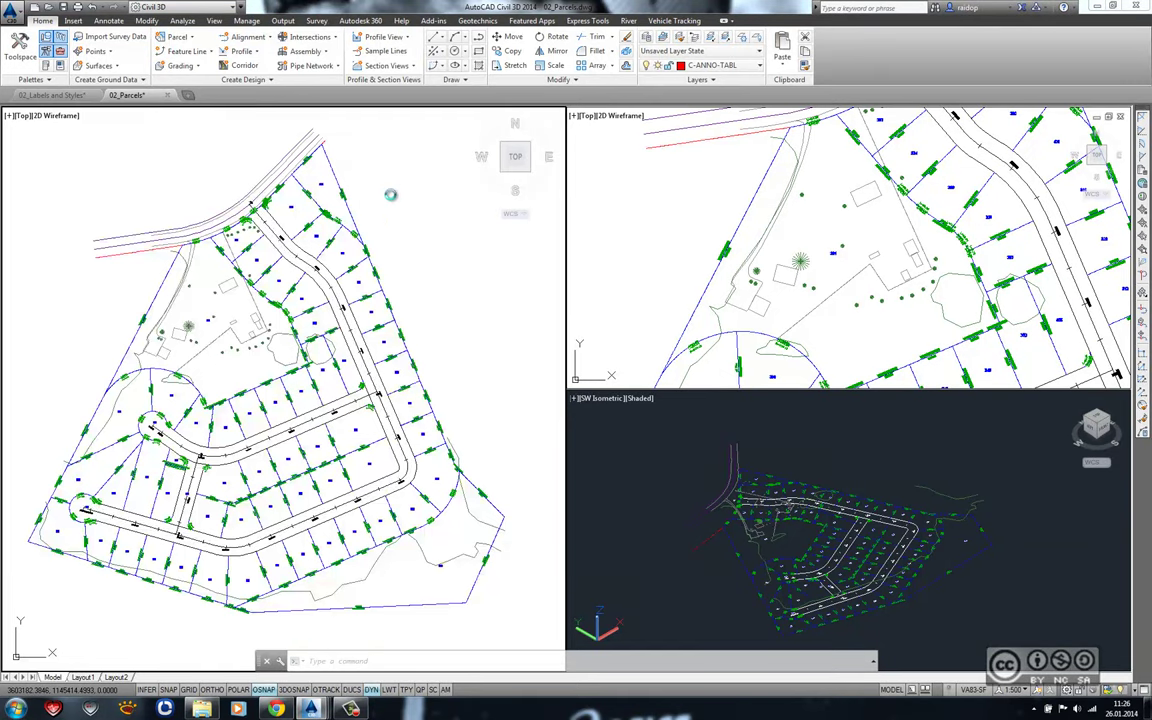
pyautogui.moveTo(380, 188)
pyautogui.keyDown('shift'); pyautogui.mouseDown(button='middle')
pyautogui.moveTo(372, 311)
pyautogui.moveTo(466, 249)
pyautogui.mouseUp(button='middle'); pyautogui.keyUp('shift')
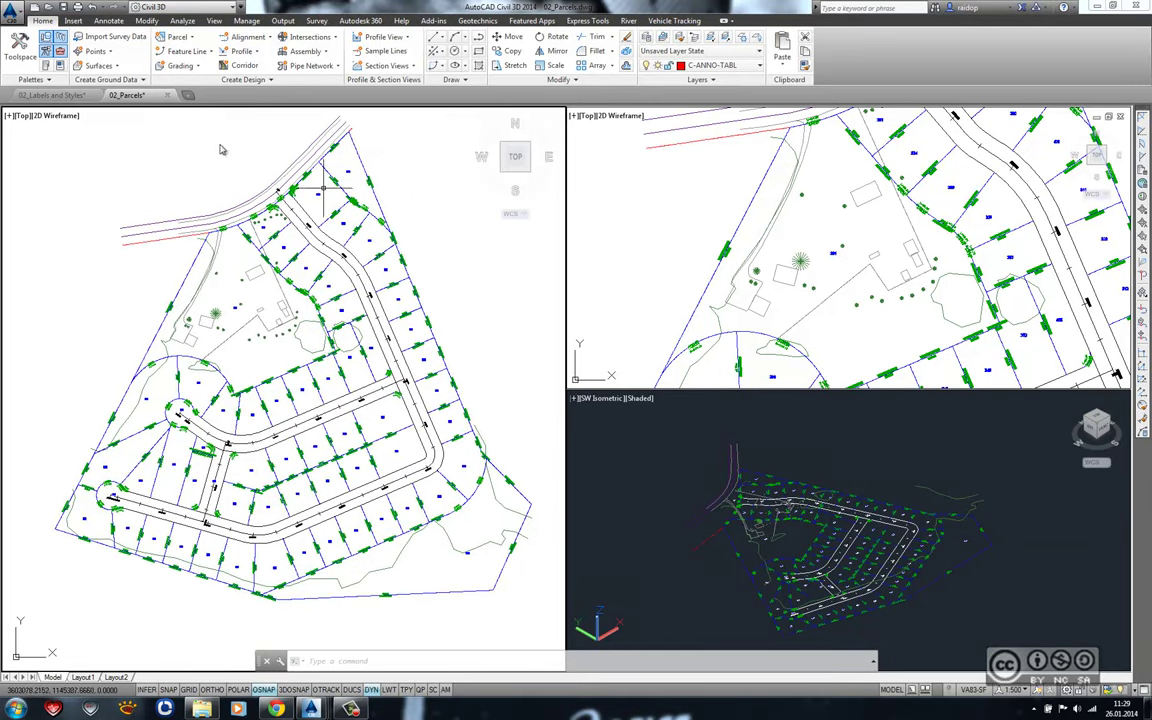
pyautogui.click(48, 94)
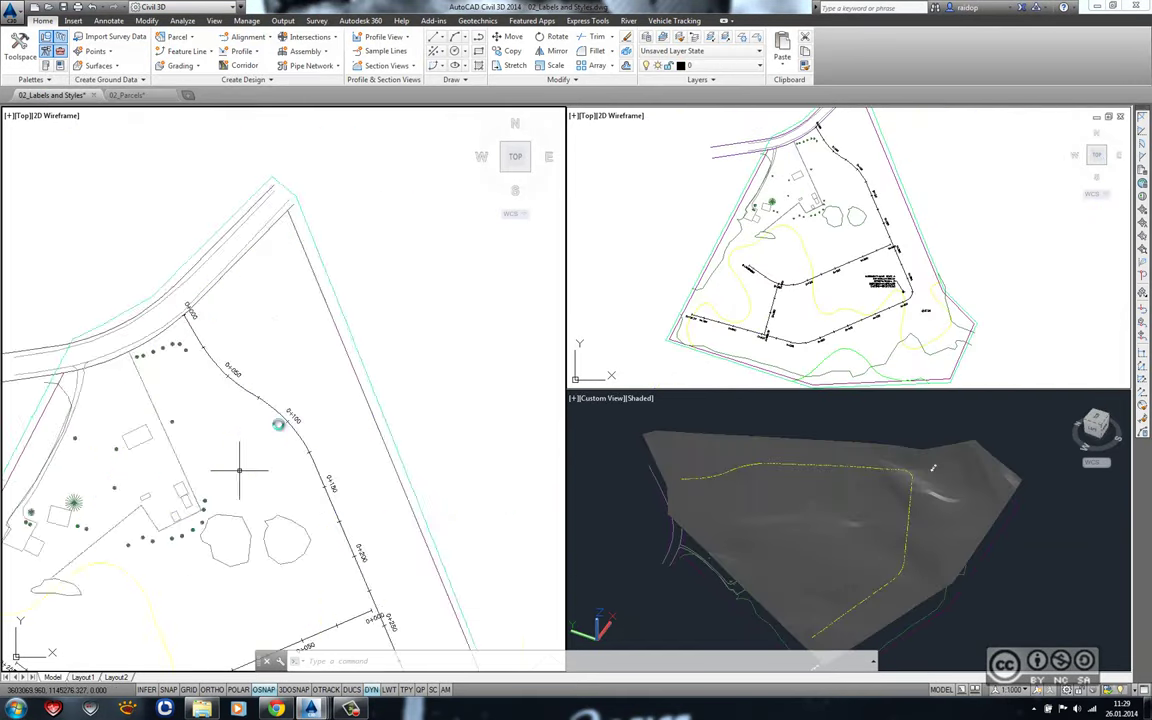
pyautogui.scroll(-3, 300, 330)
pyautogui.scroll(-2, 300, 330)
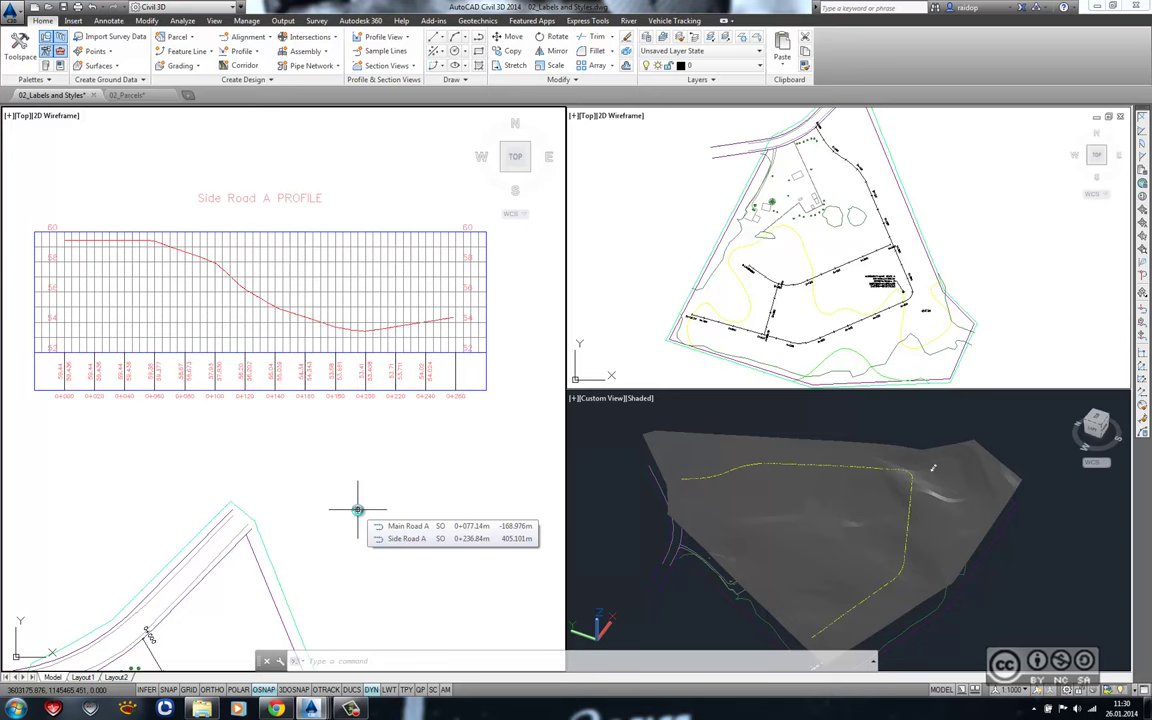
pyautogui.moveTo(360, 532); pyautogui.dragTo(116, 160, button='middle')
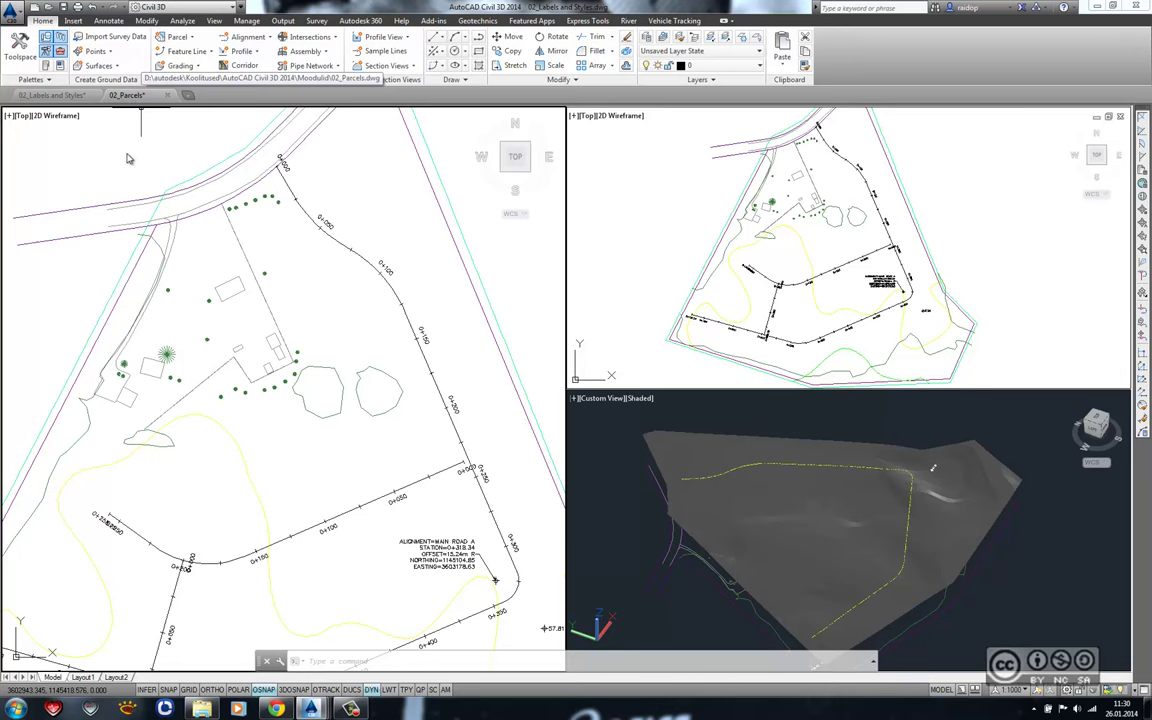
pyautogui.click(123, 96)
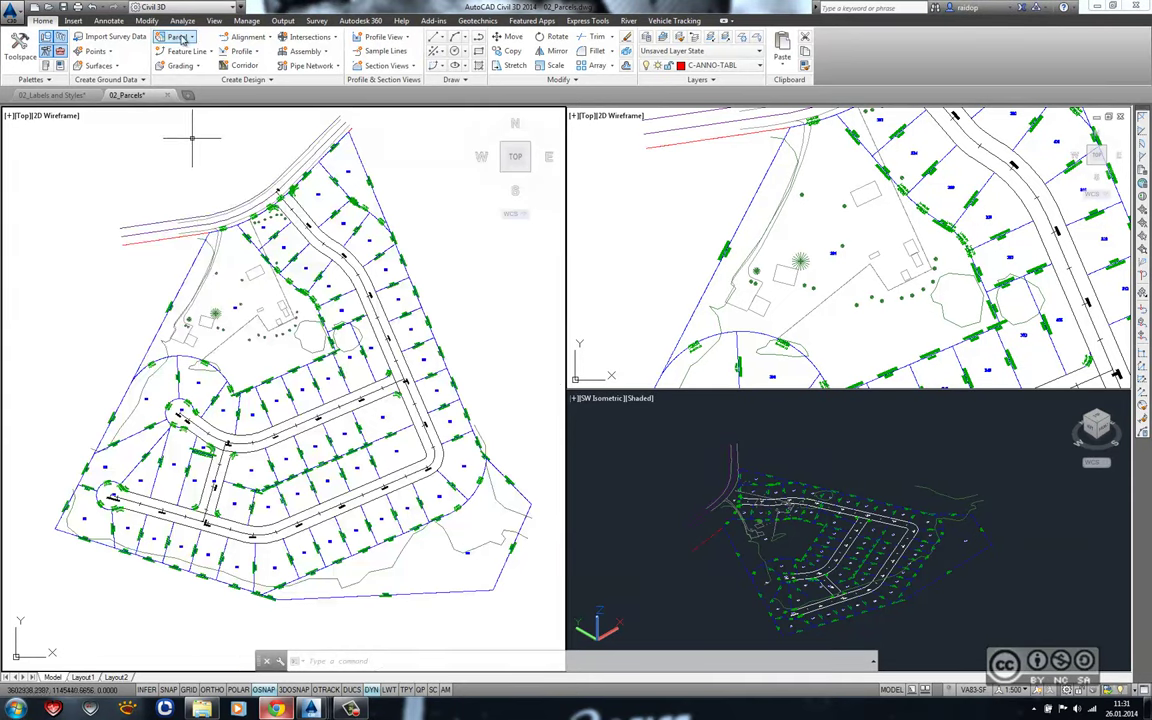
# - Zoom in on the lots and select parcel 349 by its label
pyautogui.scroll(4, 349, 390)
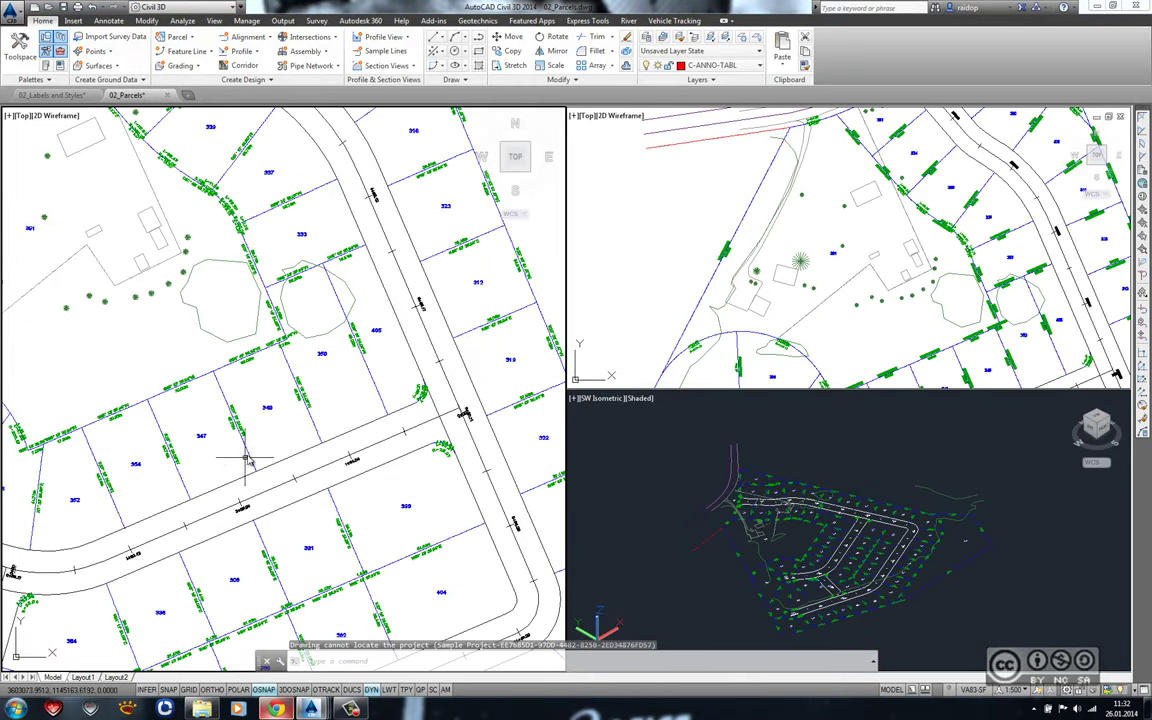
pyautogui.click(275, 412)
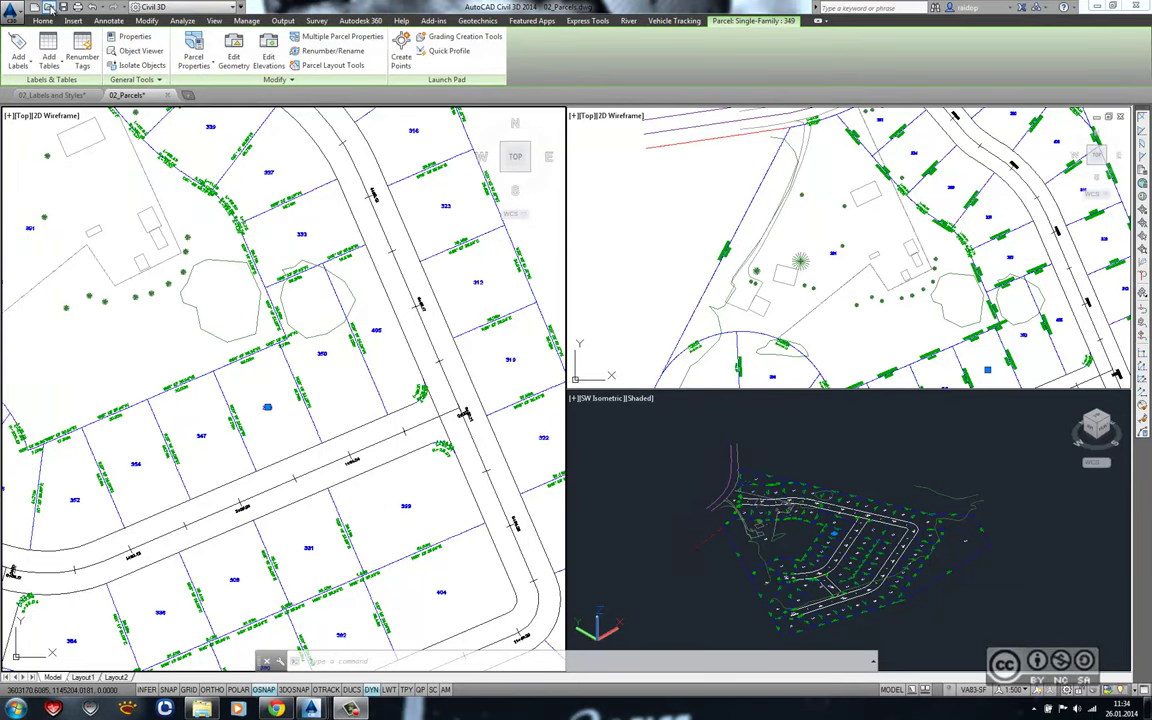
# - Open 02_Objects and Styles.dwg and select its Existing Ground surface
pyautogui.click(48, 7)
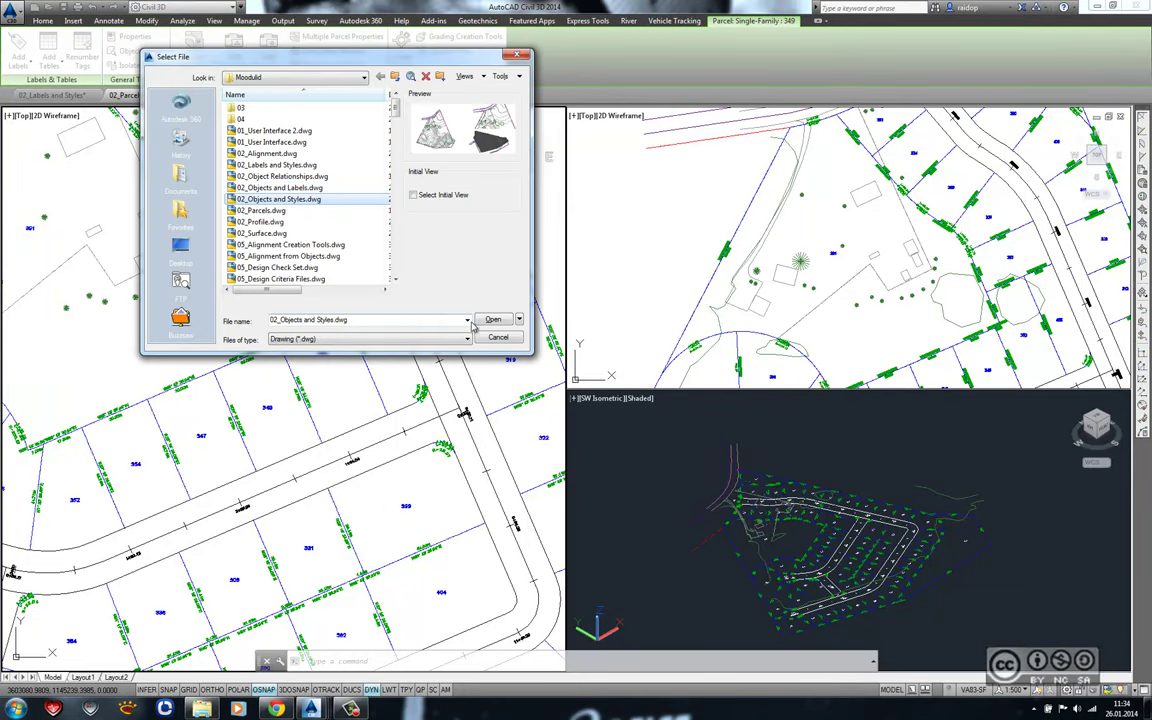
pyautogui.click(493, 319)
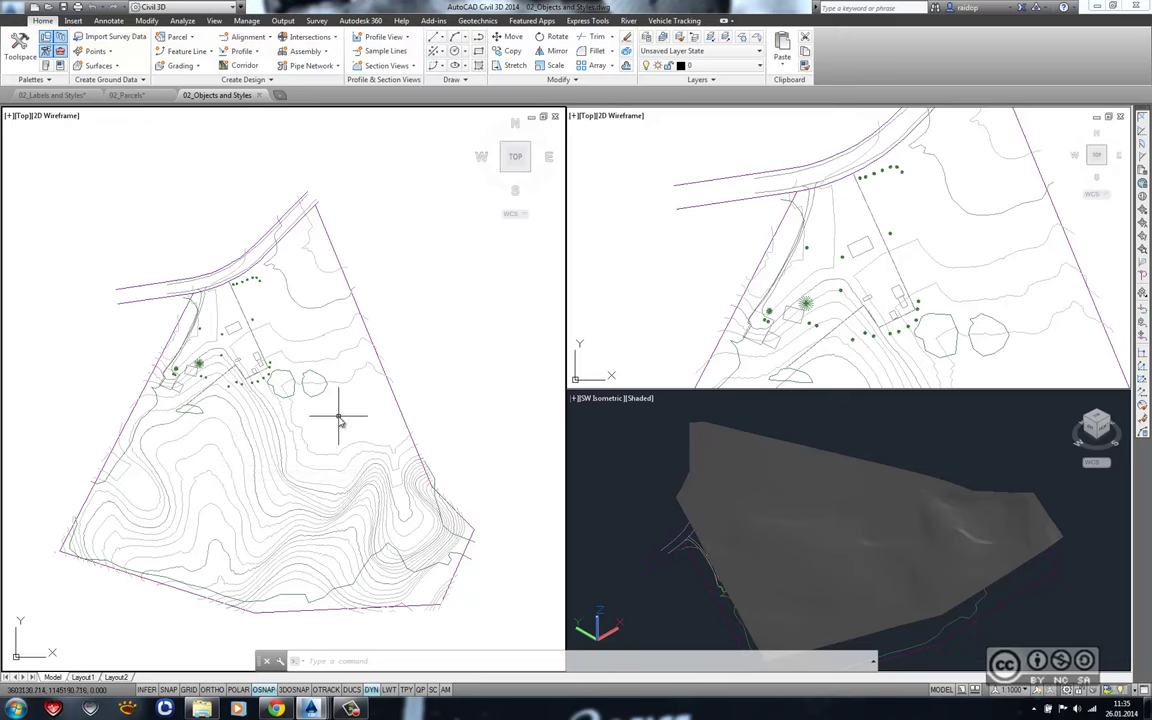
pyautogui.click(303, 452)
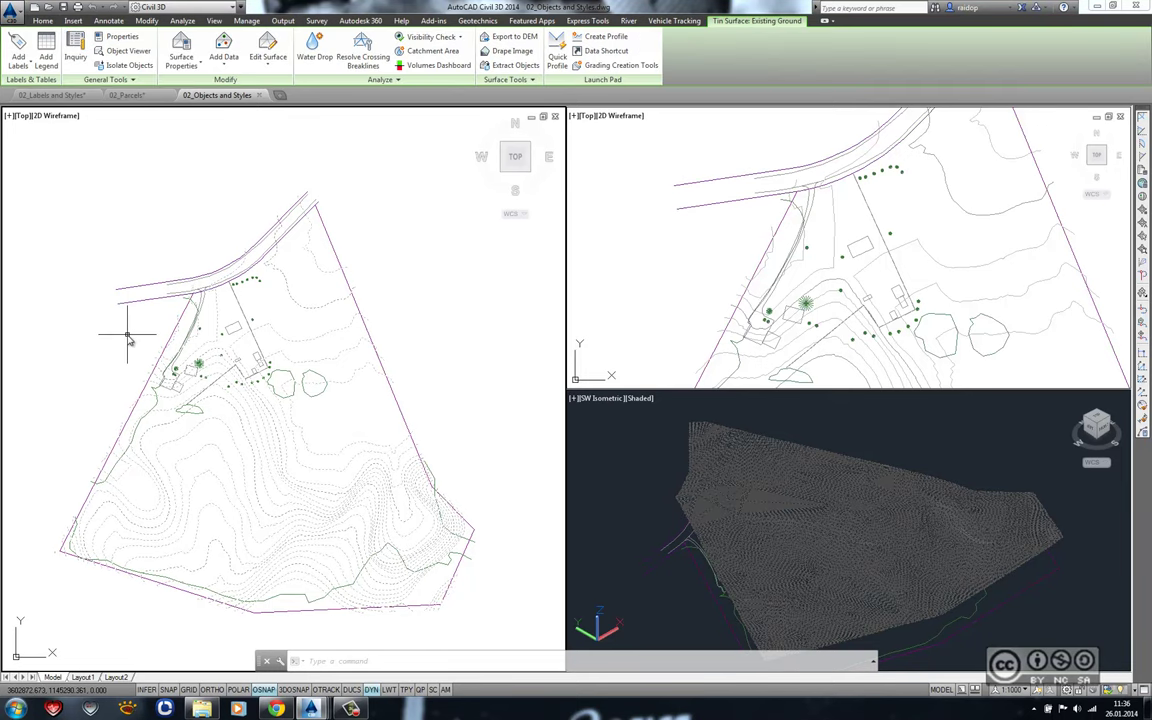
# - Set the Existing Ground style to Elevation Banding (2D) in the Properties palette
pyautogui.click(120, 37)
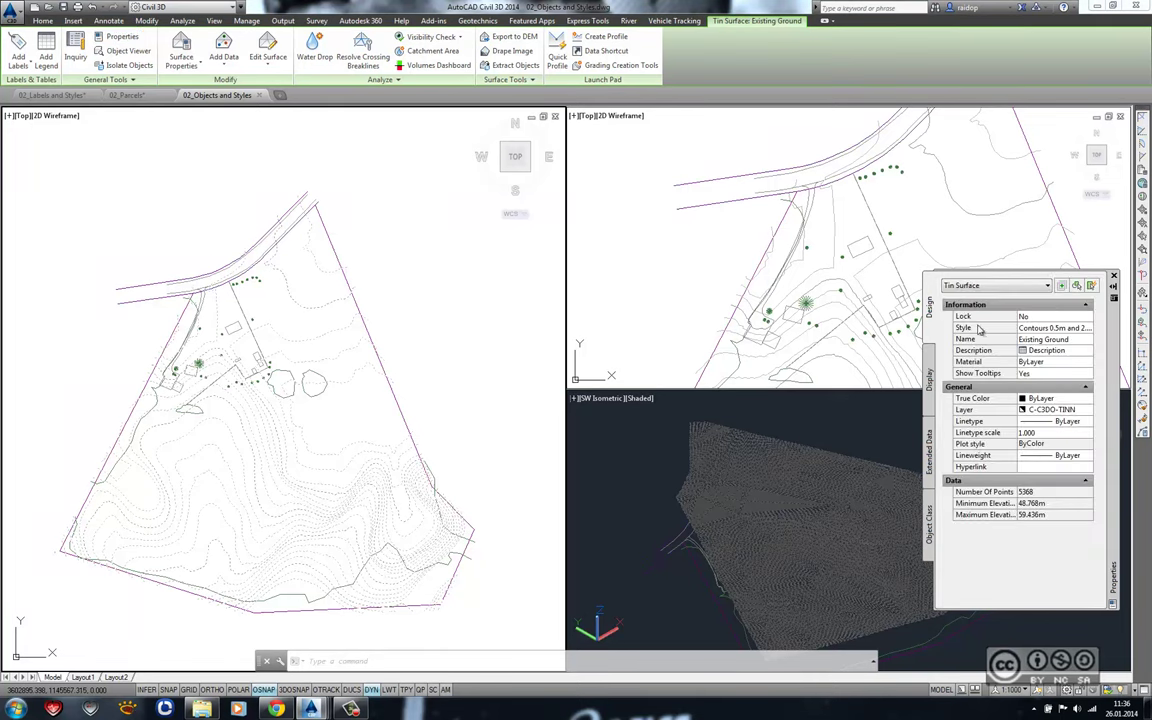
pyautogui.click(1089, 331)
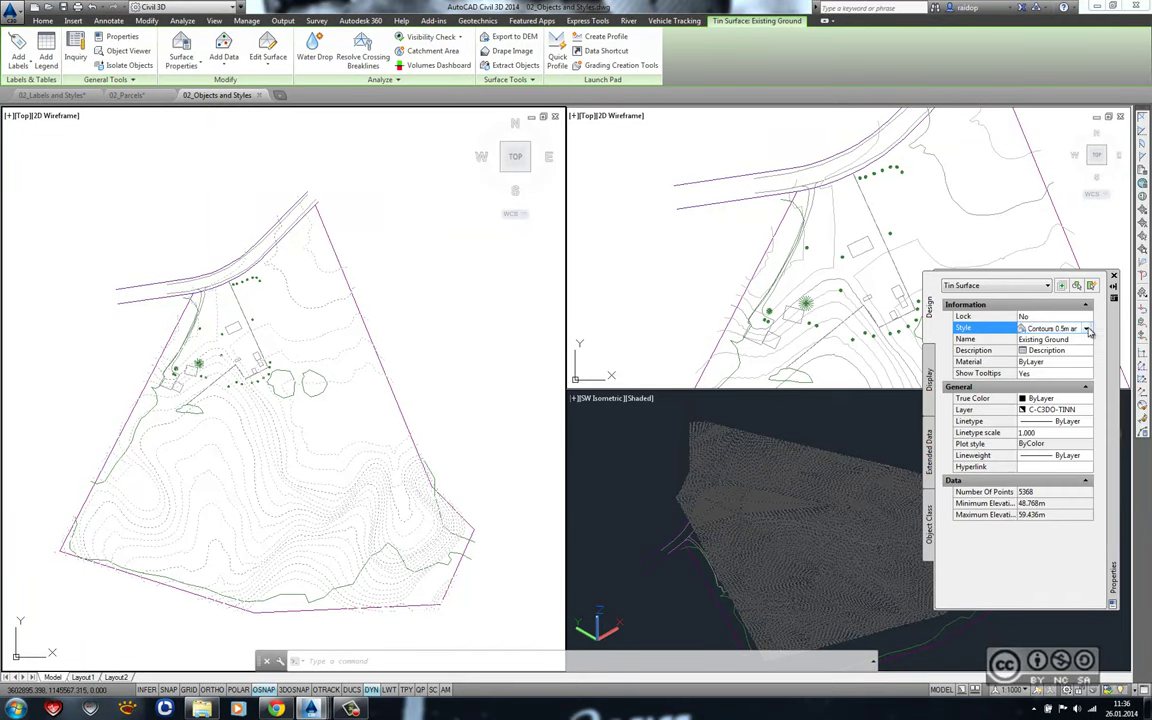
pyautogui.click(1087, 330)
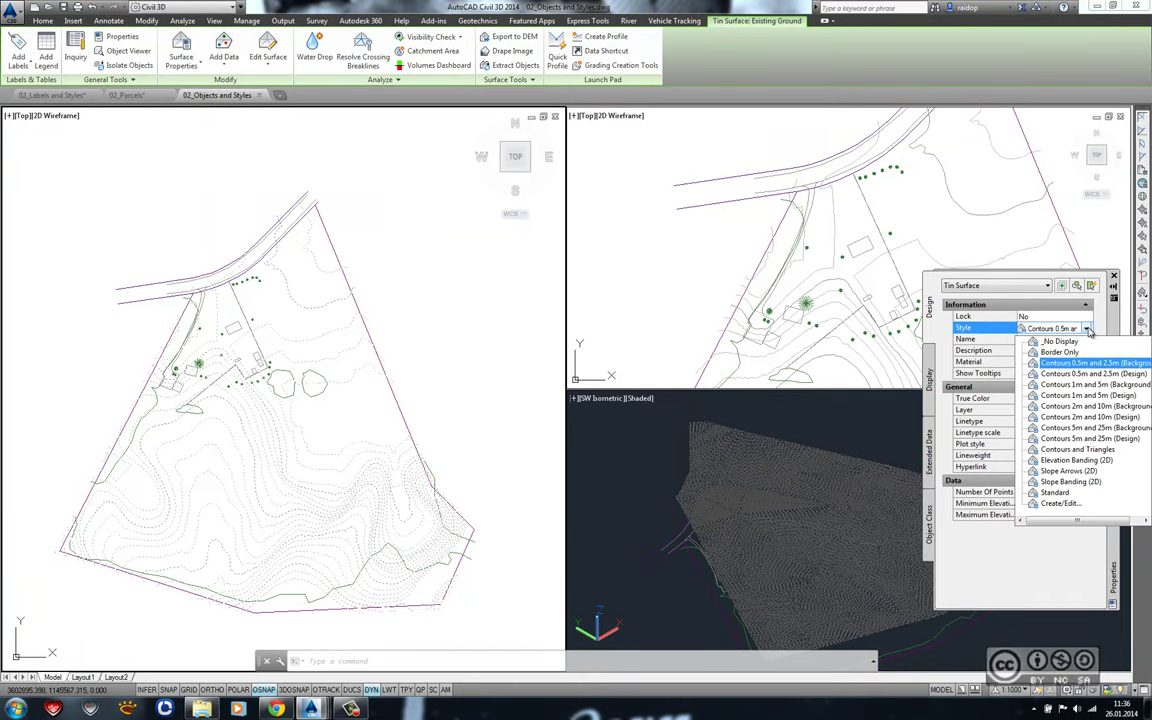
pyautogui.click(1051, 462)
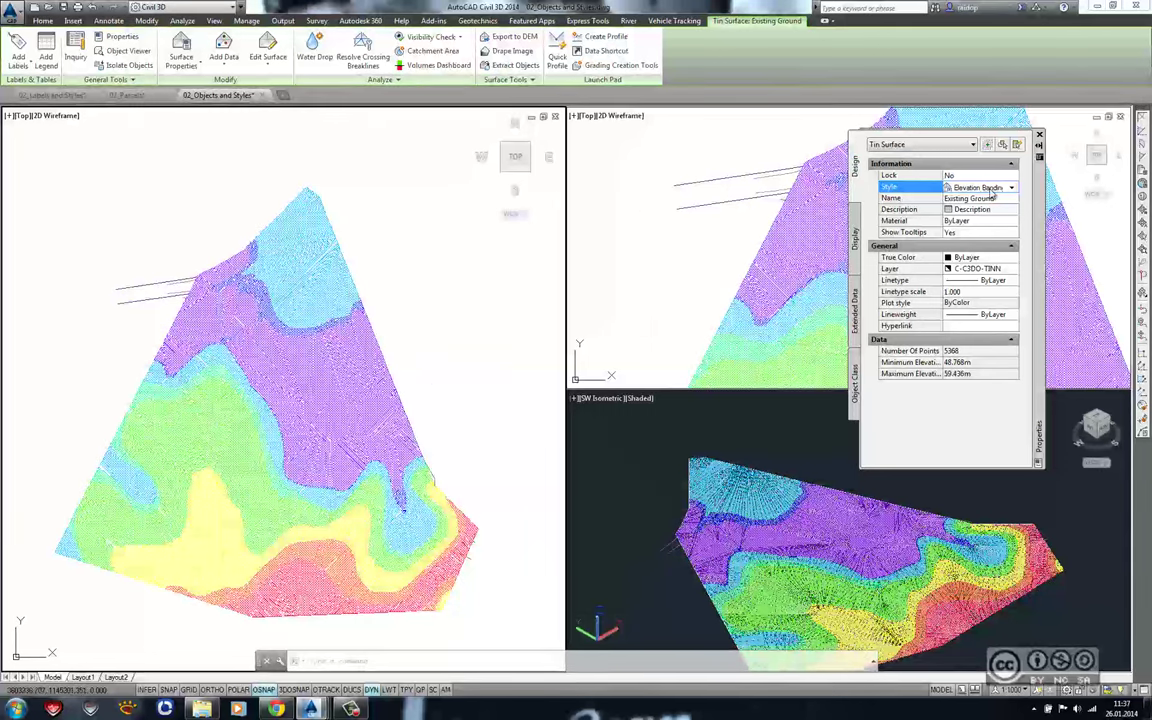
# - Try the Contours and Triangles style on Existing Ground, then settle on Contours 0.5m and 2.5m (Design)
pyautogui.click(1013, 188)
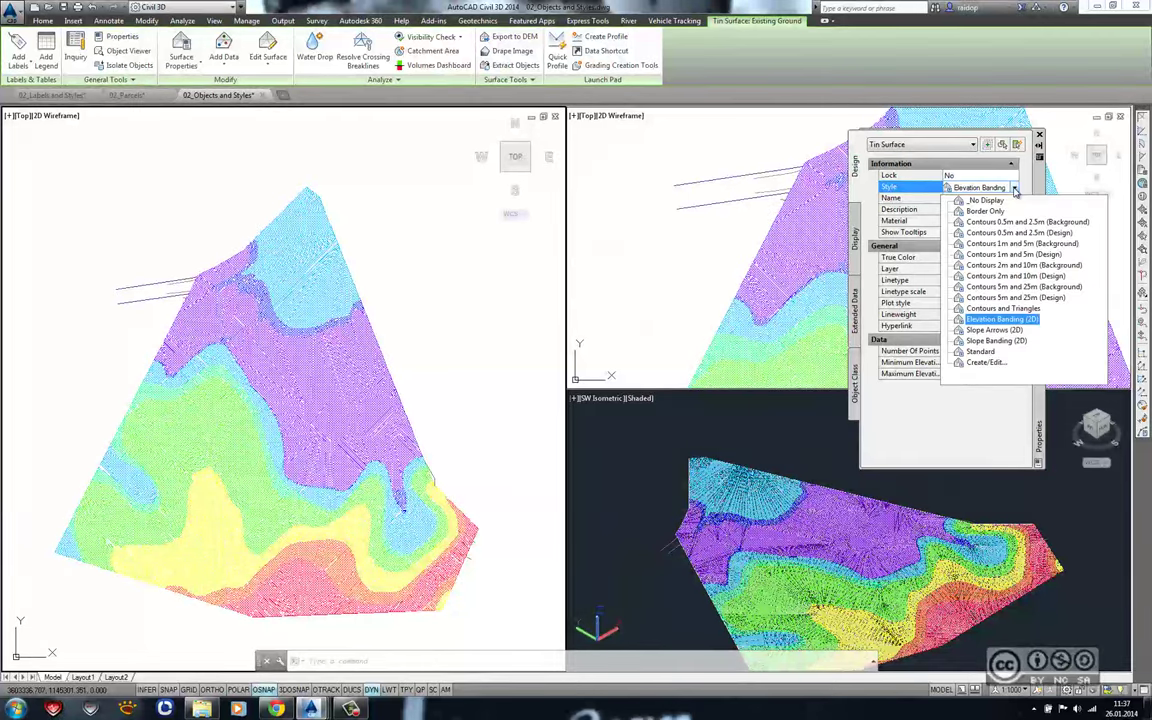
pyautogui.click(1005, 309)
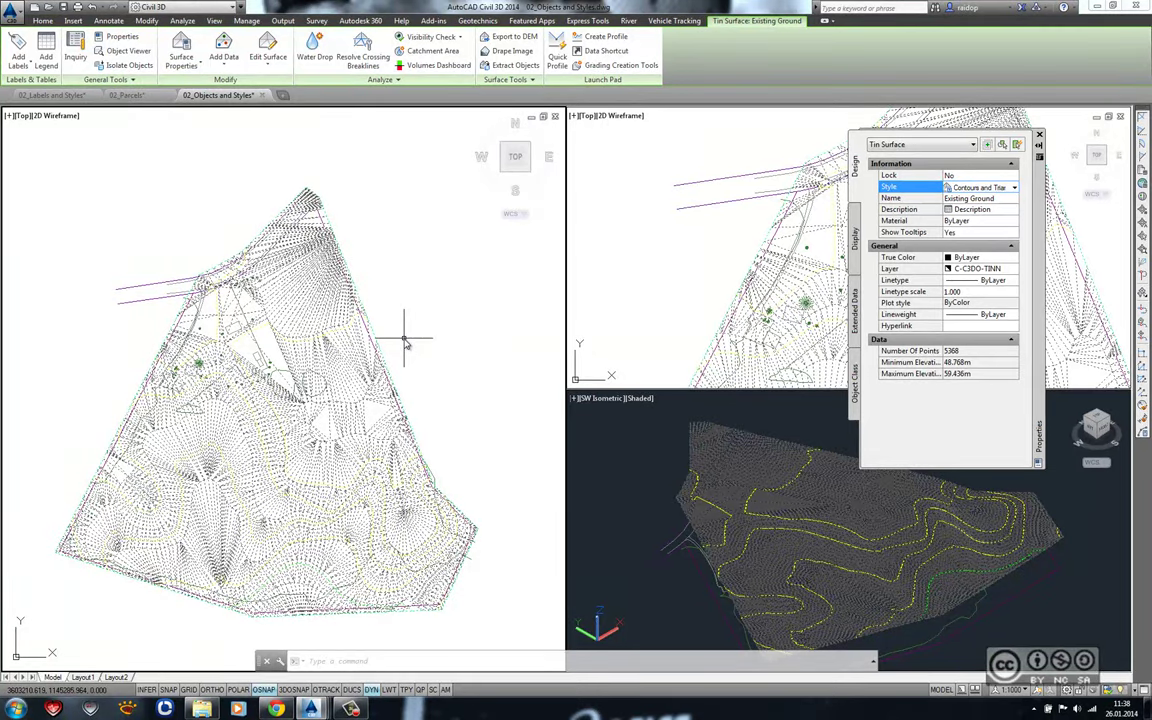
pyautogui.scroll(3, 210, 455)
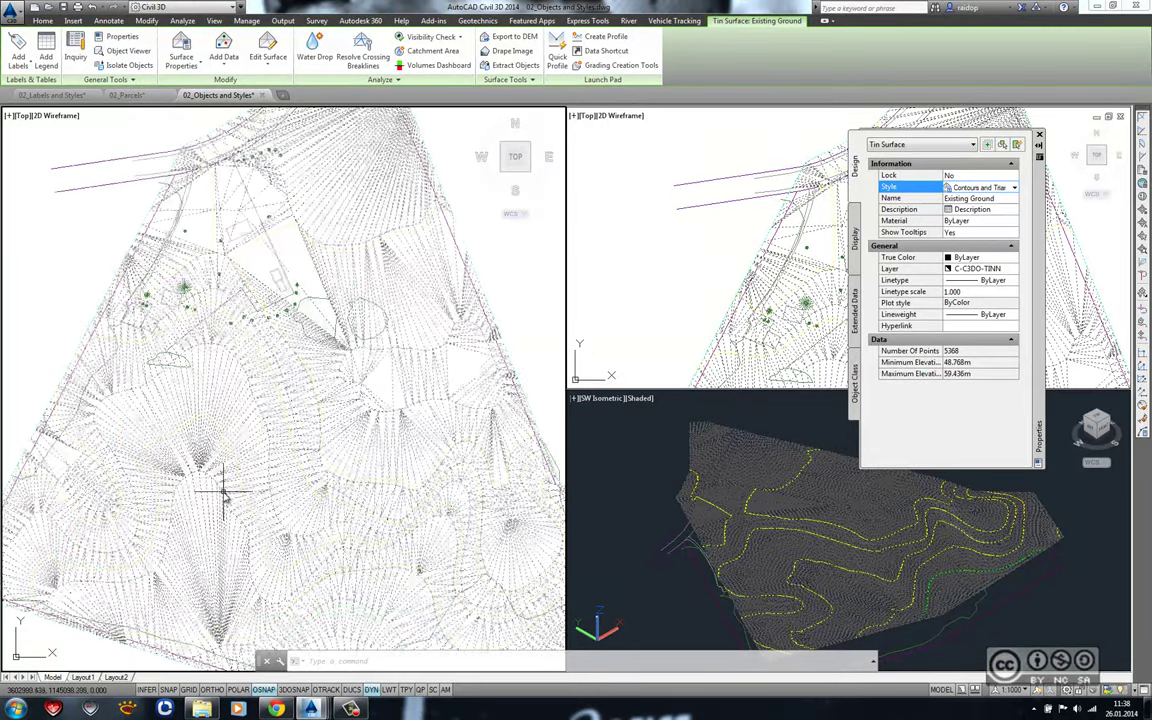
pyautogui.scroll(3, 225, 490)
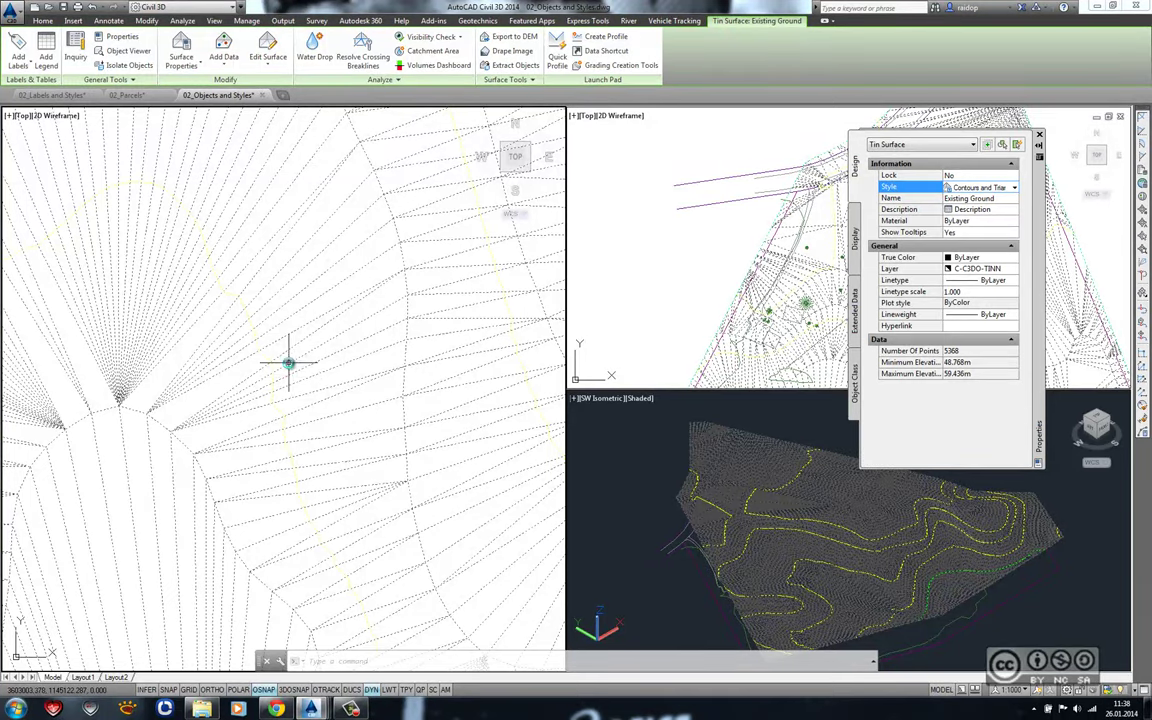
pyautogui.scroll(-5, 260, 330)
pyautogui.scroll(-3, 278, 362)
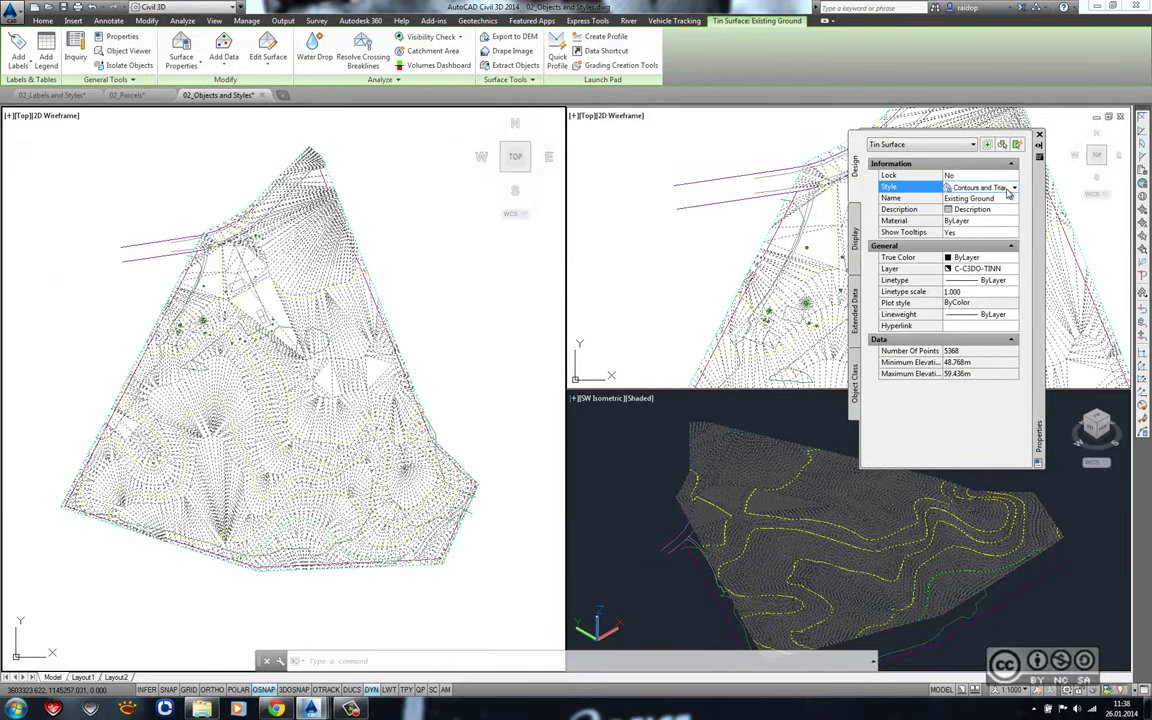
pyautogui.click(1013, 189)
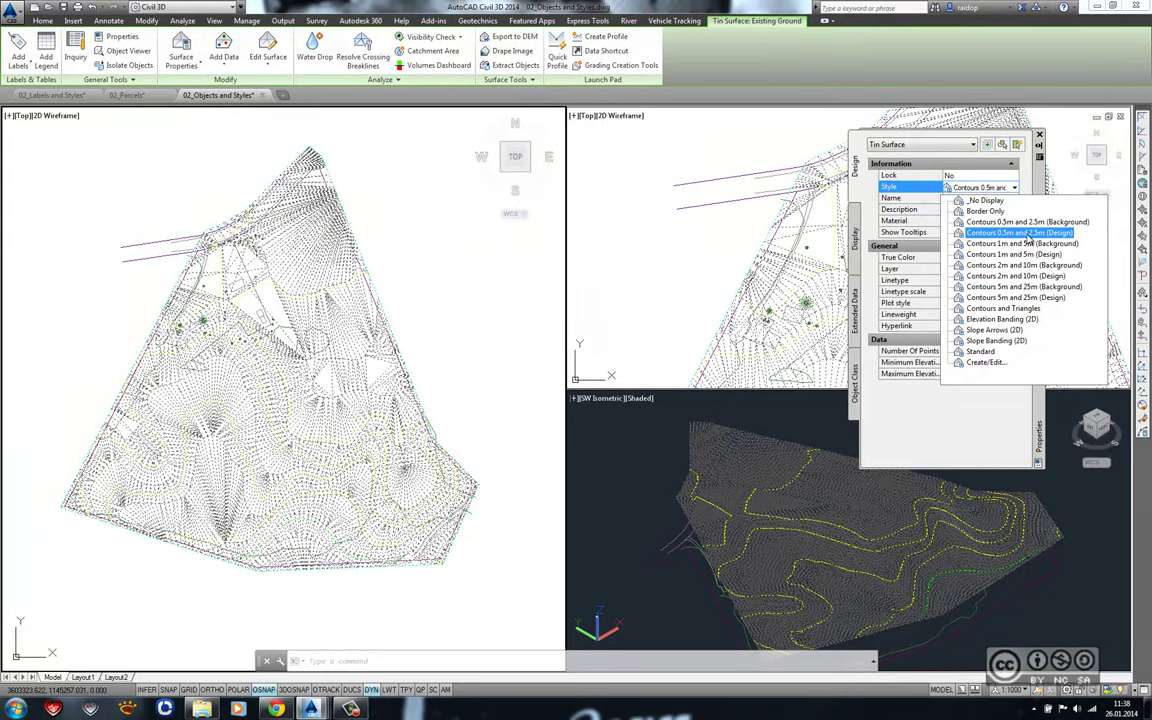
pyautogui.click(958, 188)
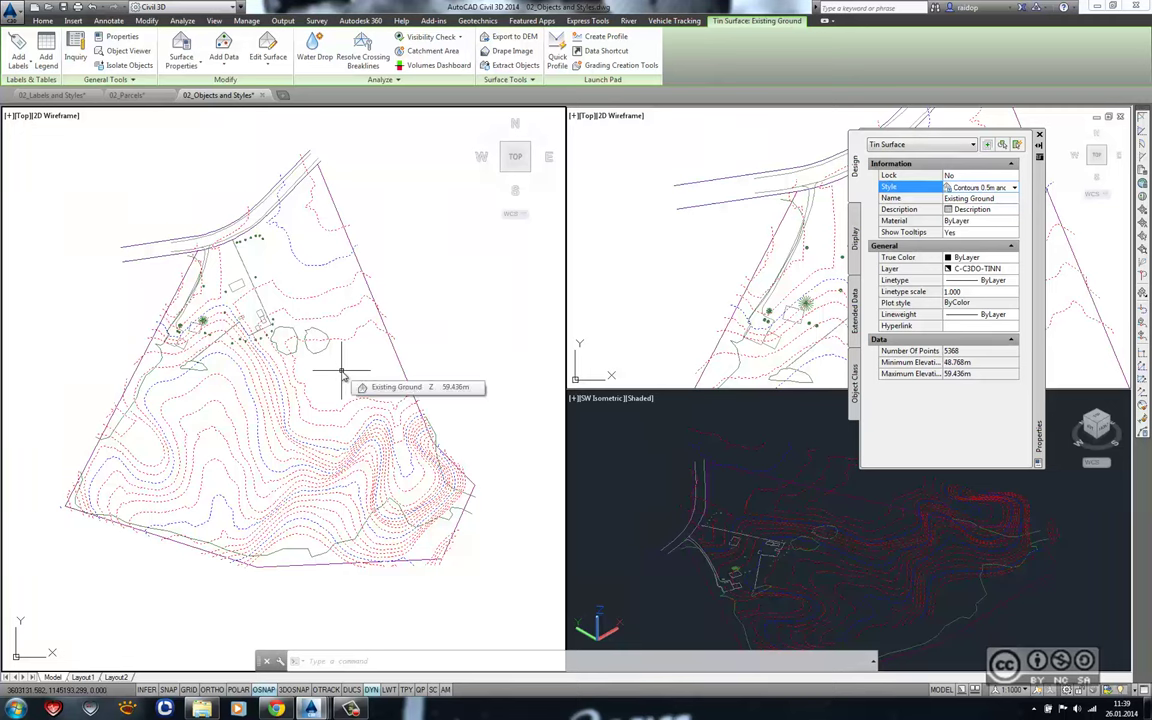
# - Change the Existing Ground style to Contours 0.5m and 2.5m (Background) in the Properties palette
pyautogui.click(1014, 188)
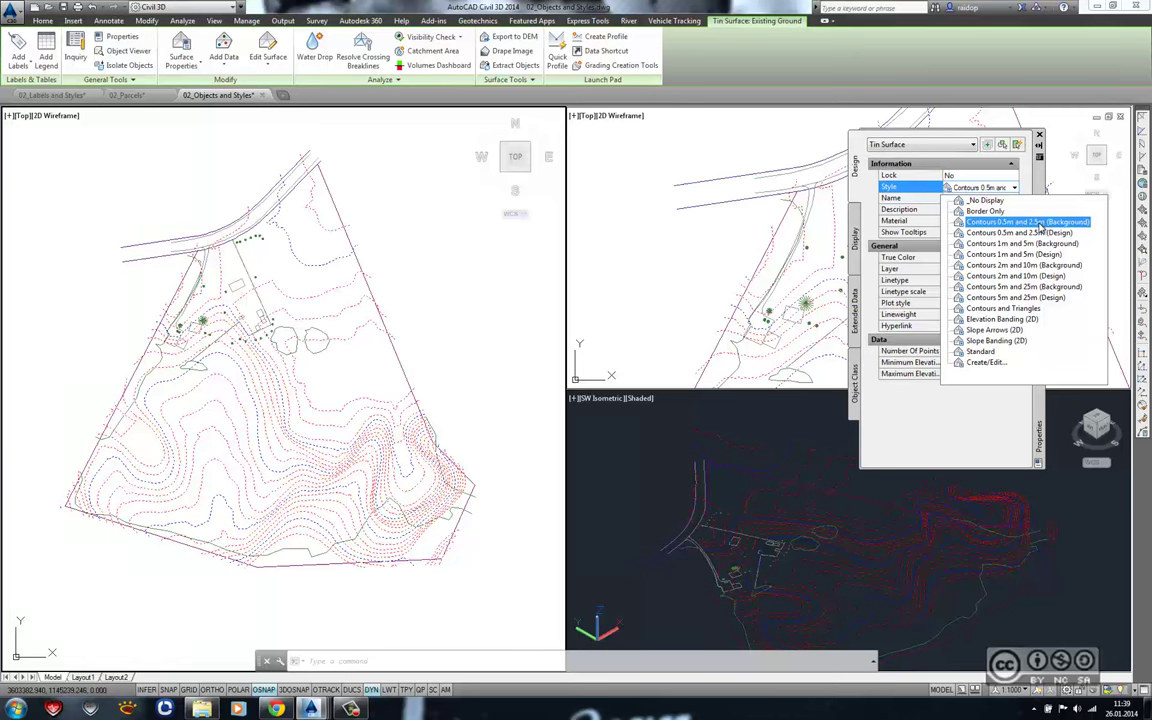
pyautogui.click(1038, 222)
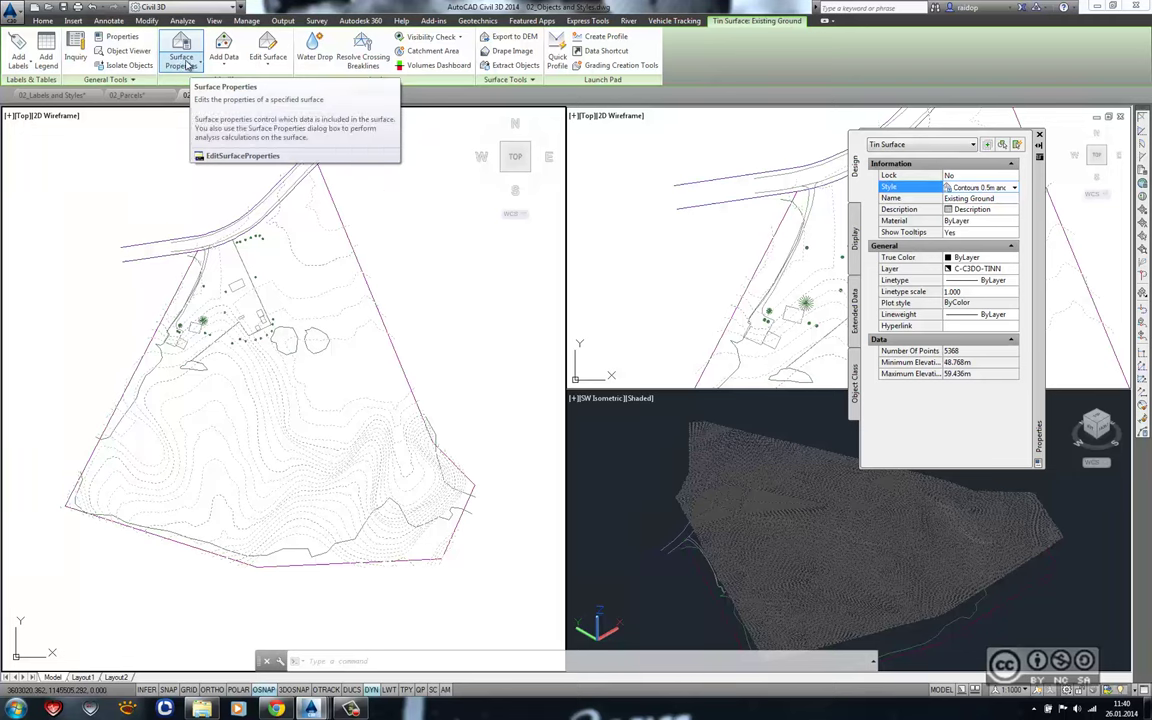
# - Edit the Contours 0.5m and 2.5m (Background) style so Major Contour displays in green
pyautogui.click(182, 64)
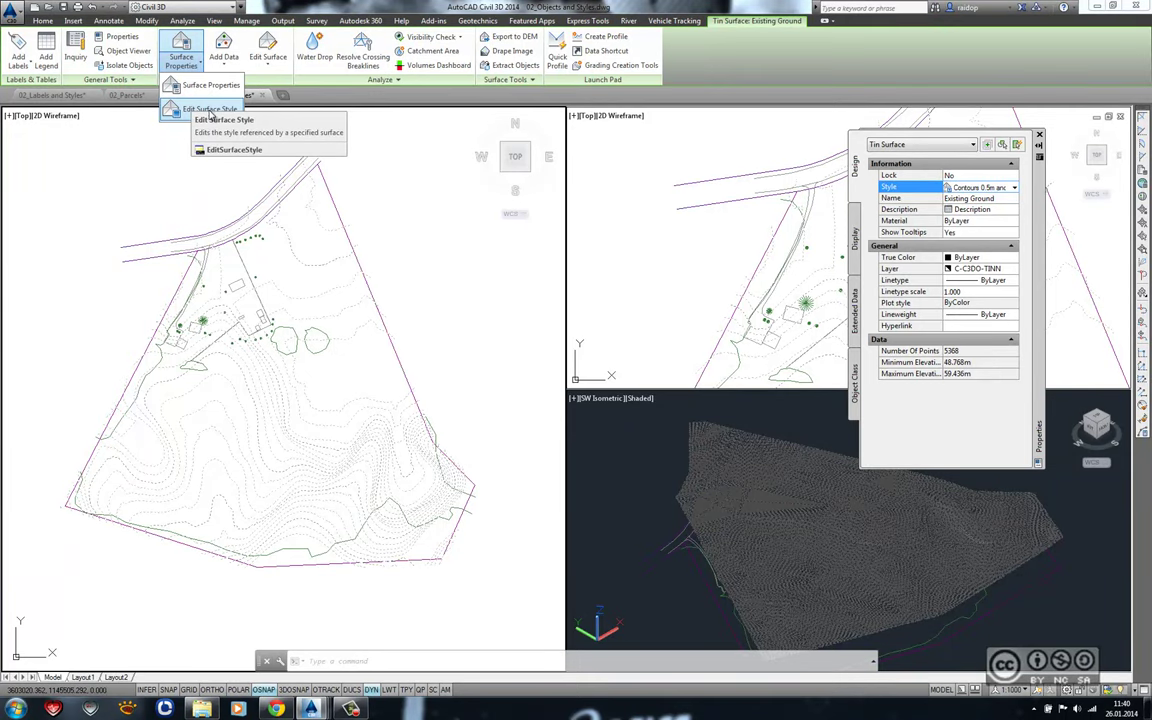
pyautogui.click(192, 108)
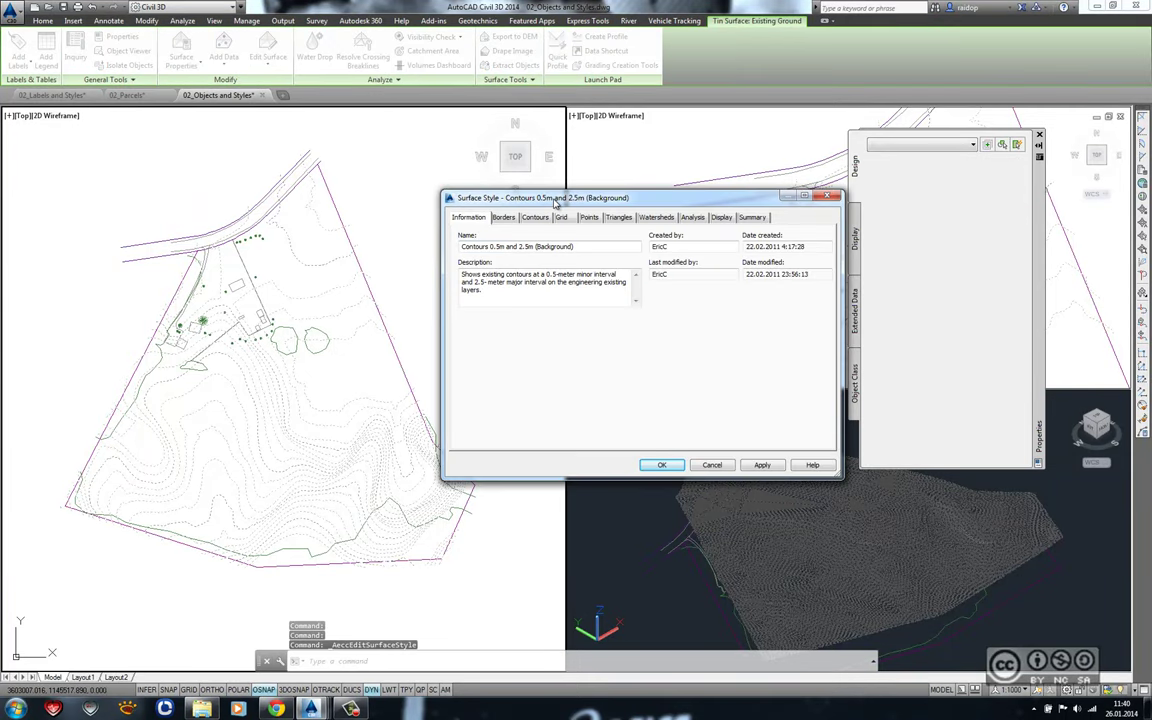
pyautogui.click(722, 218)
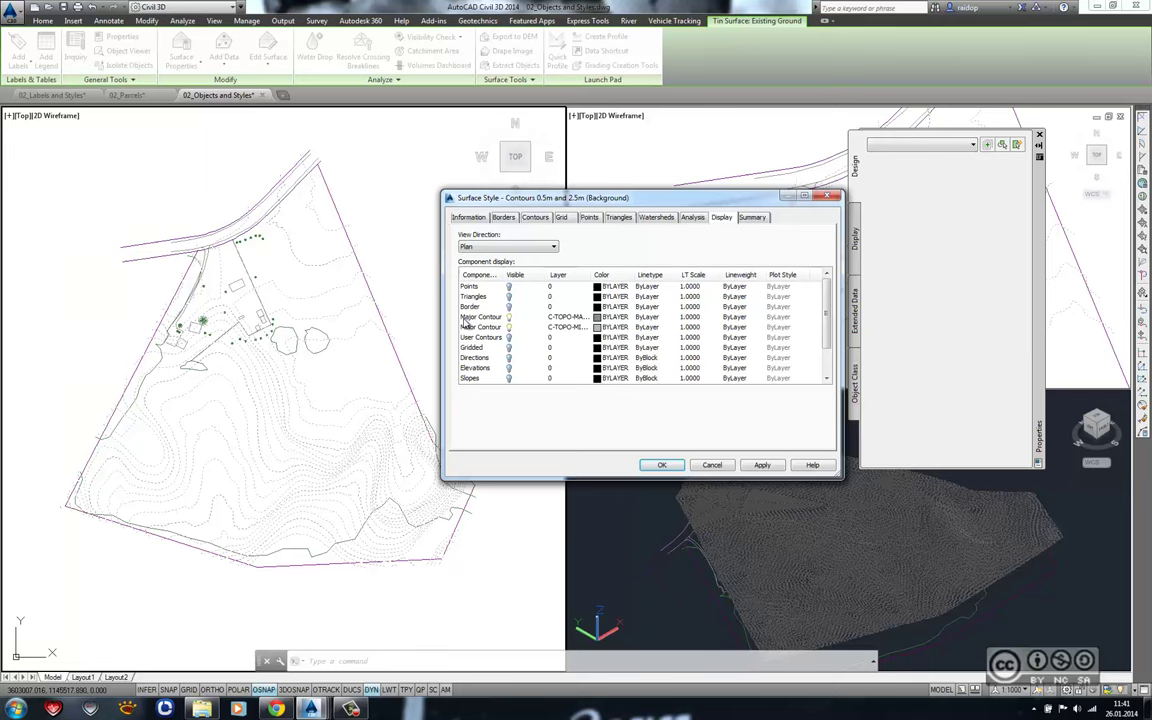
pyautogui.click(470, 317)
pyautogui.click(601, 321)
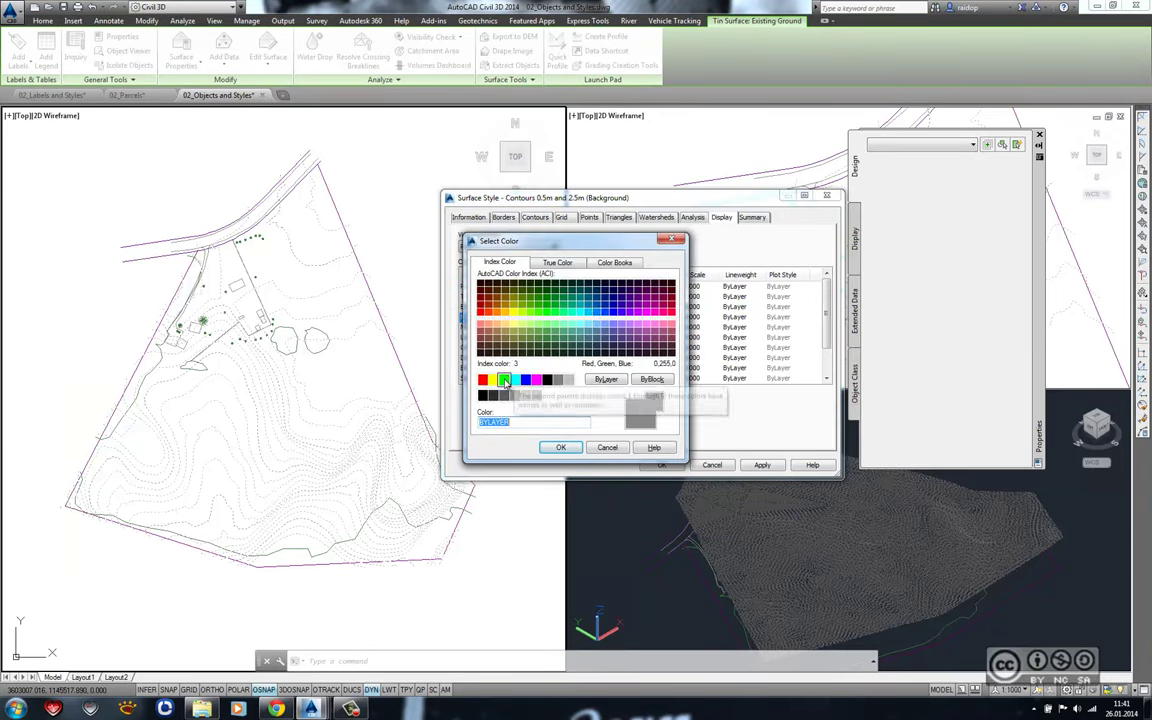
pyautogui.click(504, 380)
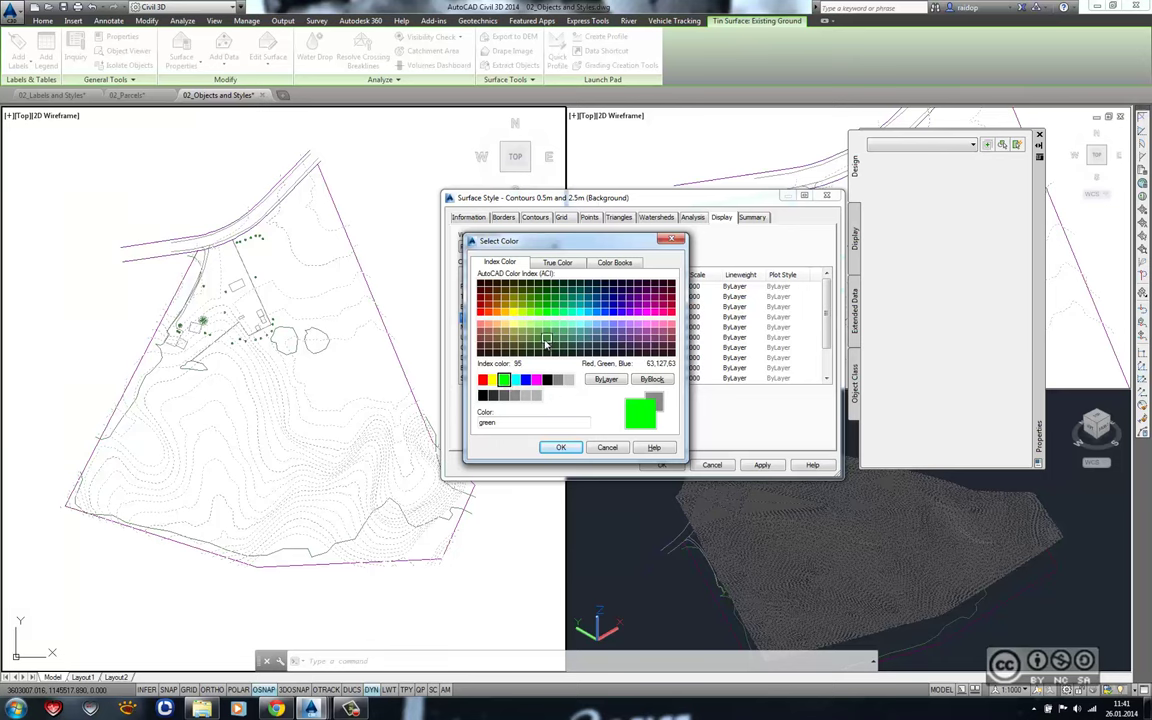
pyautogui.click(559, 448)
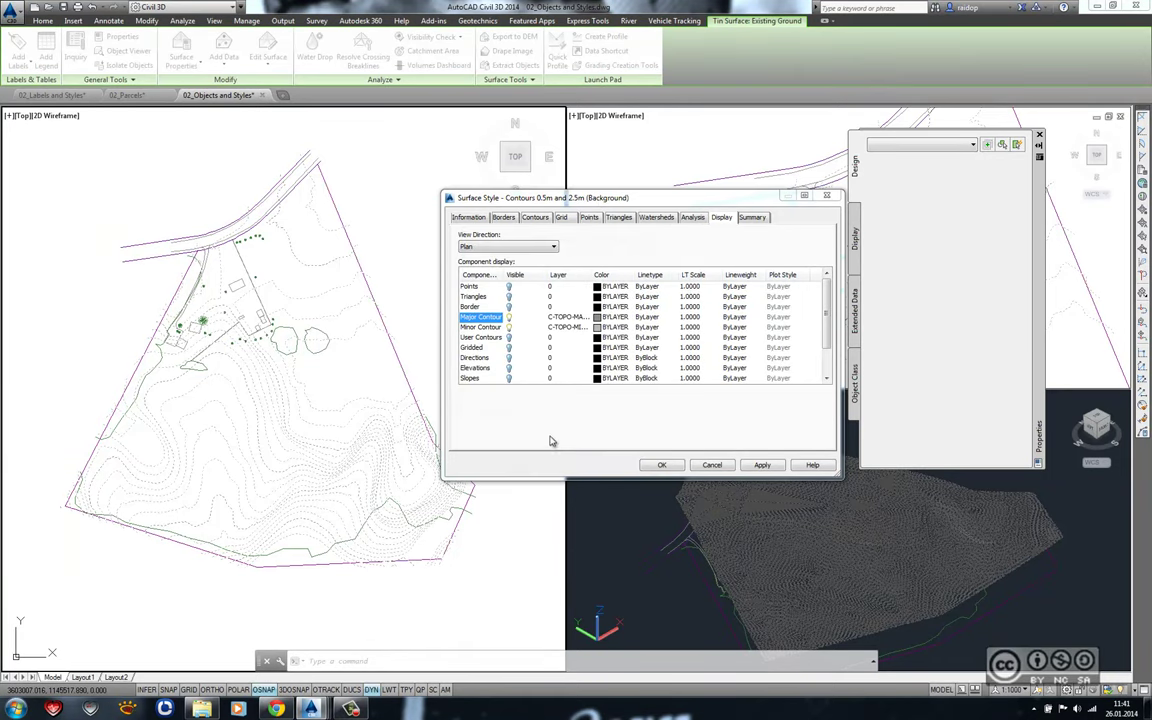
pyautogui.click(771, 468)
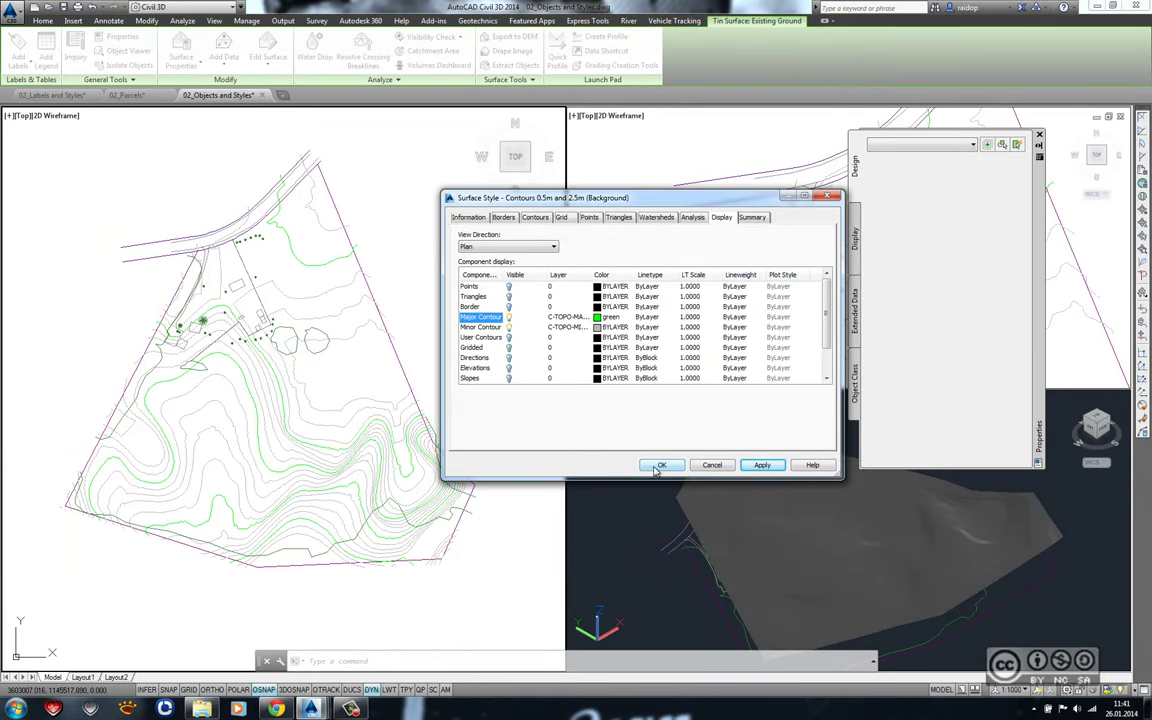
pyautogui.click(659, 466)
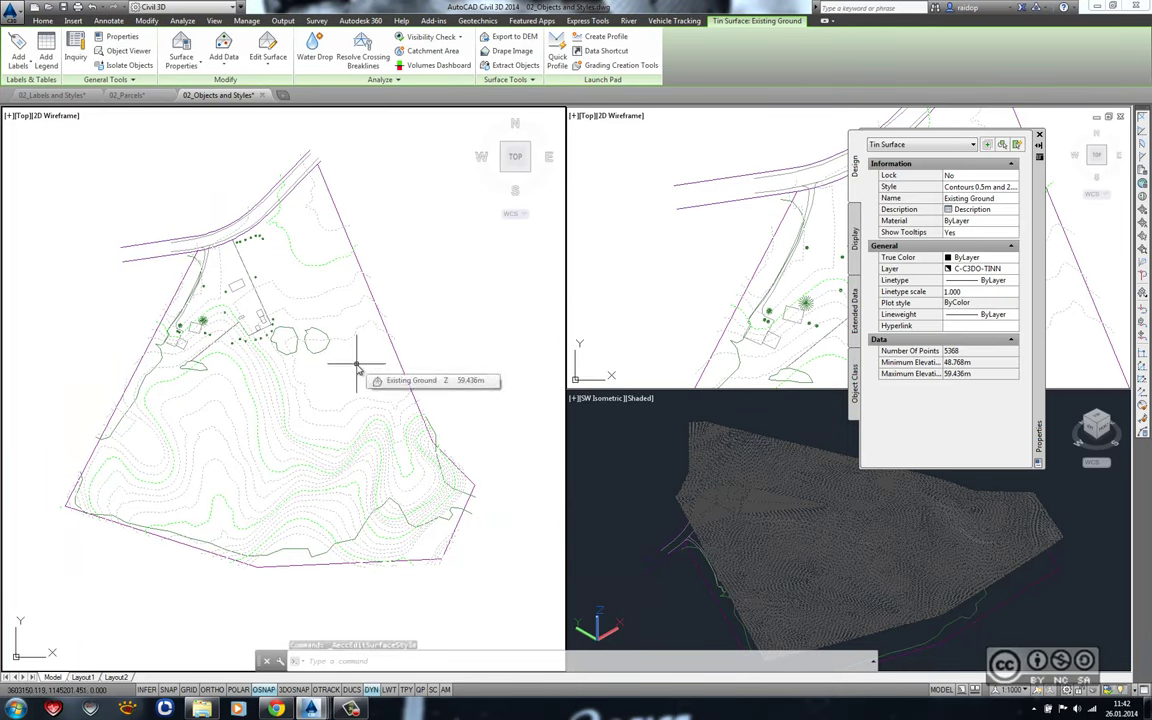
pyautogui.press('Escape')
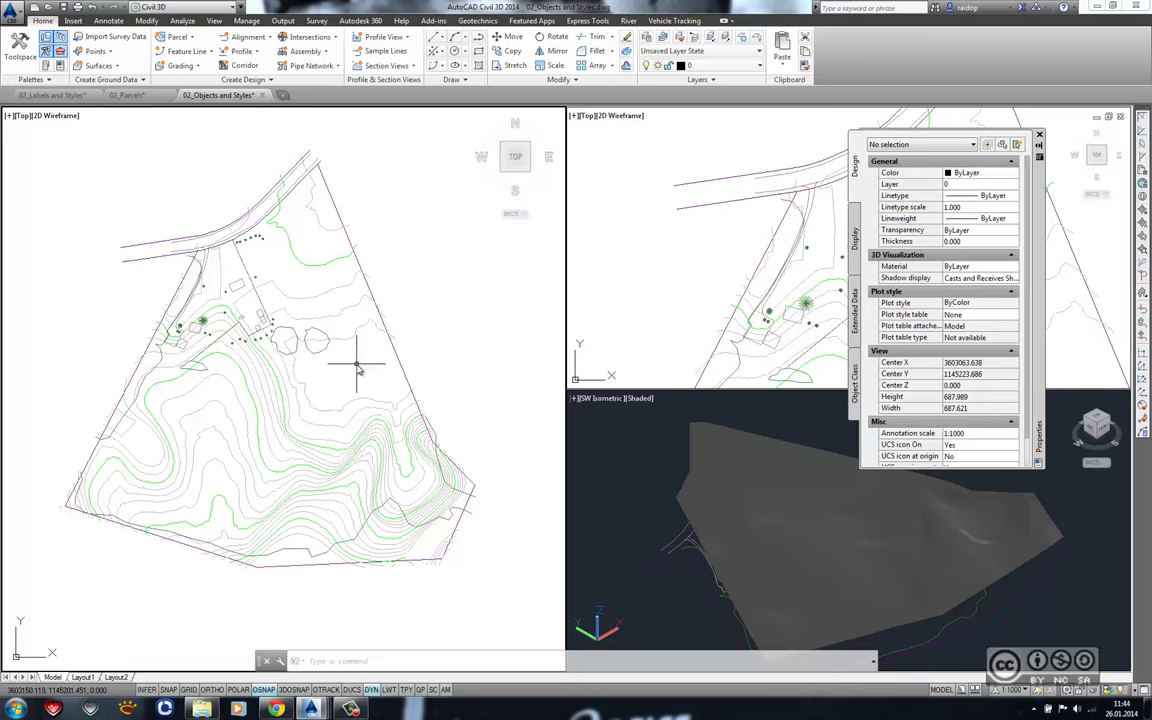
# - Switch to the 02_Labels and Styles drawing and pan the plan to Main Road A's station labels
pyautogui.click(357, 336)
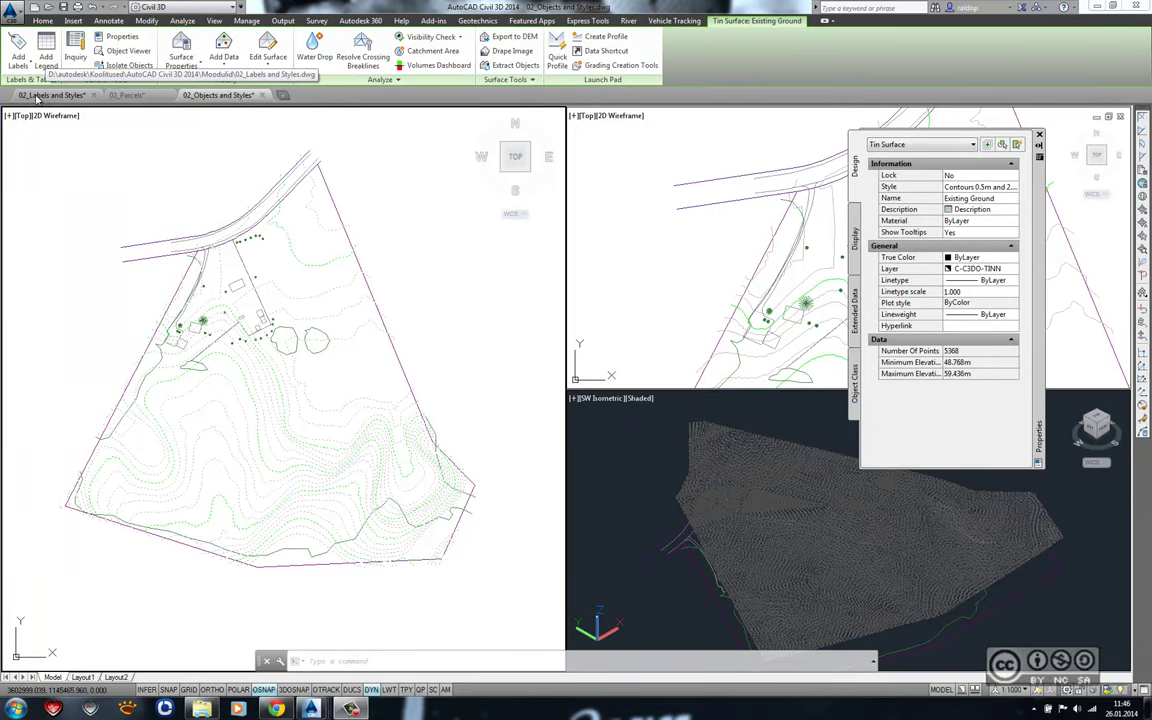
pyautogui.click(48, 94)
pyautogui.moveTo(315, 292)
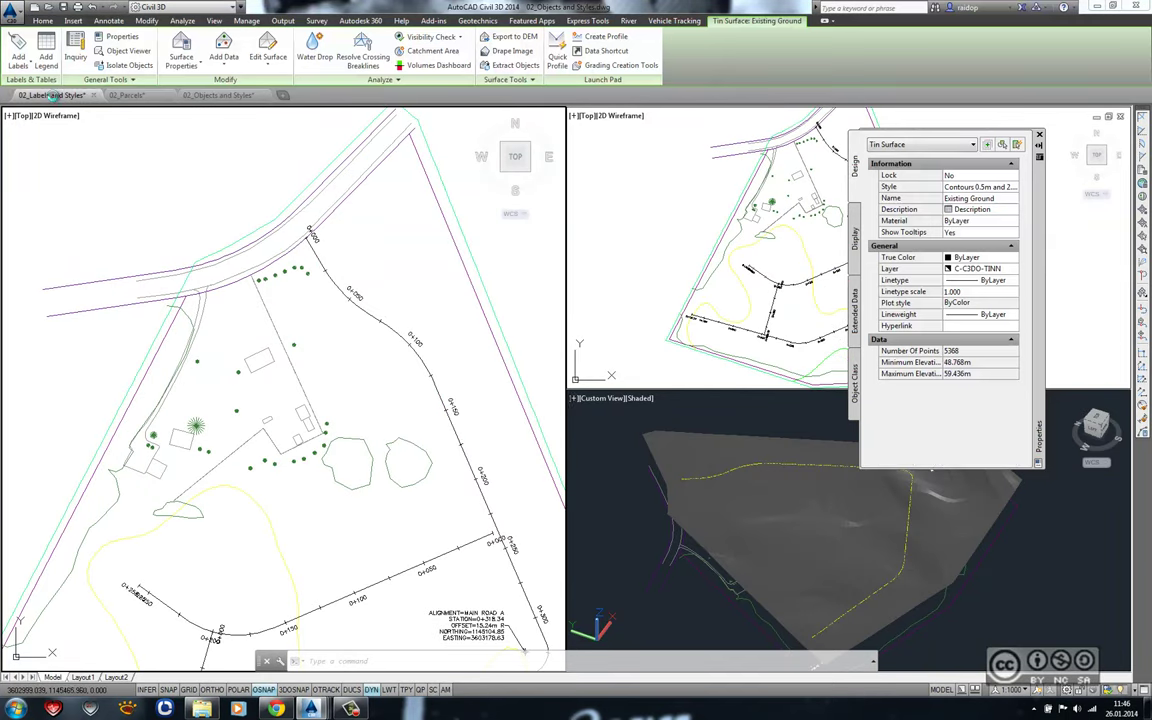
pyautogui.moveTo(380, 386); pyautogui.dragTo(315, 292, button='middle')
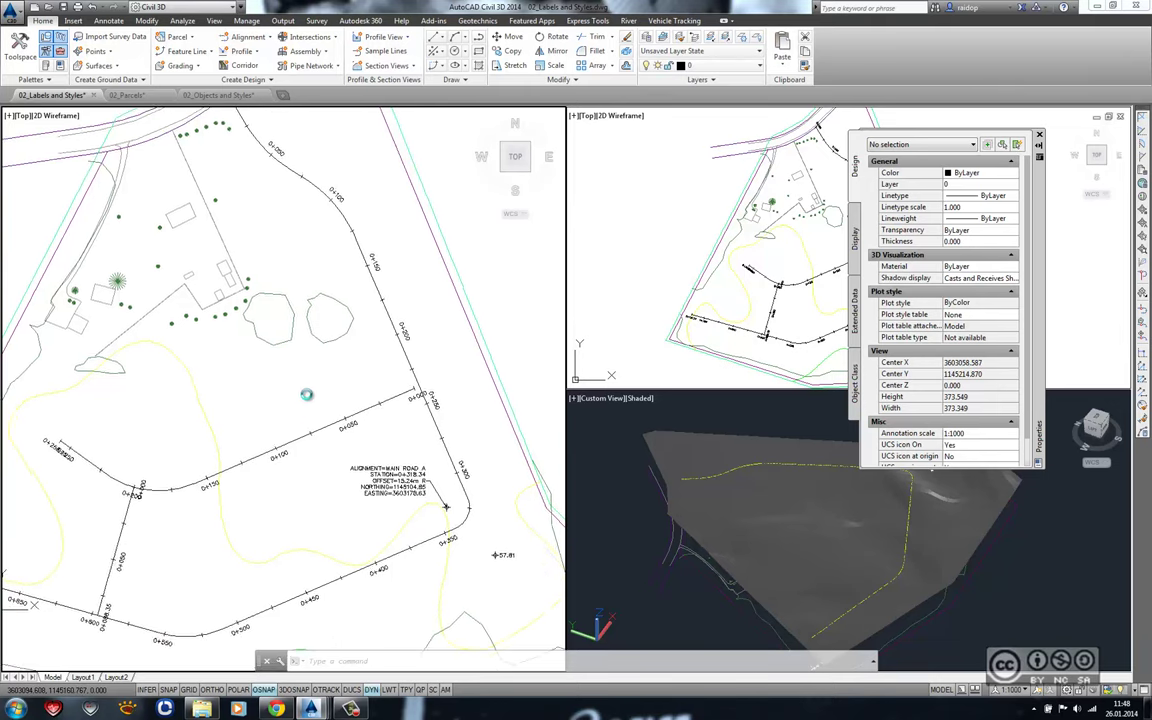
pyautogui.moveTo(315, 288); pyautogui.dragTo(287, 266, button='middle')
pyautogui.scroll(5, 391, 404)
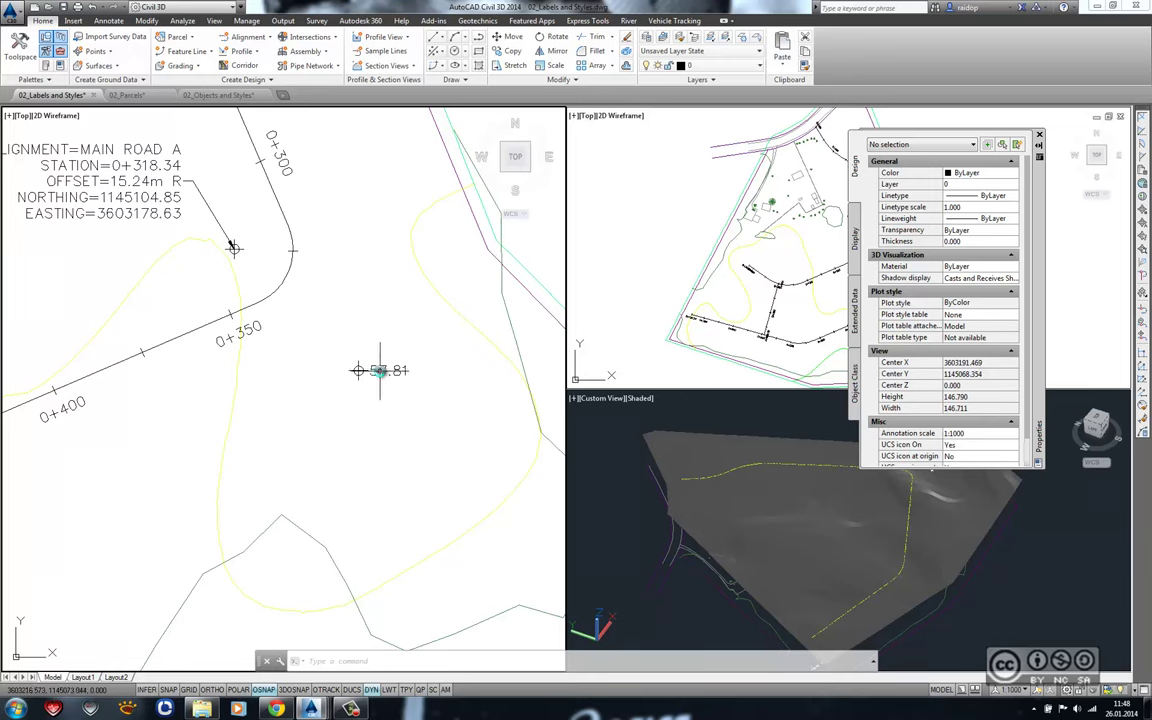
pyautogui.click(370, 372)
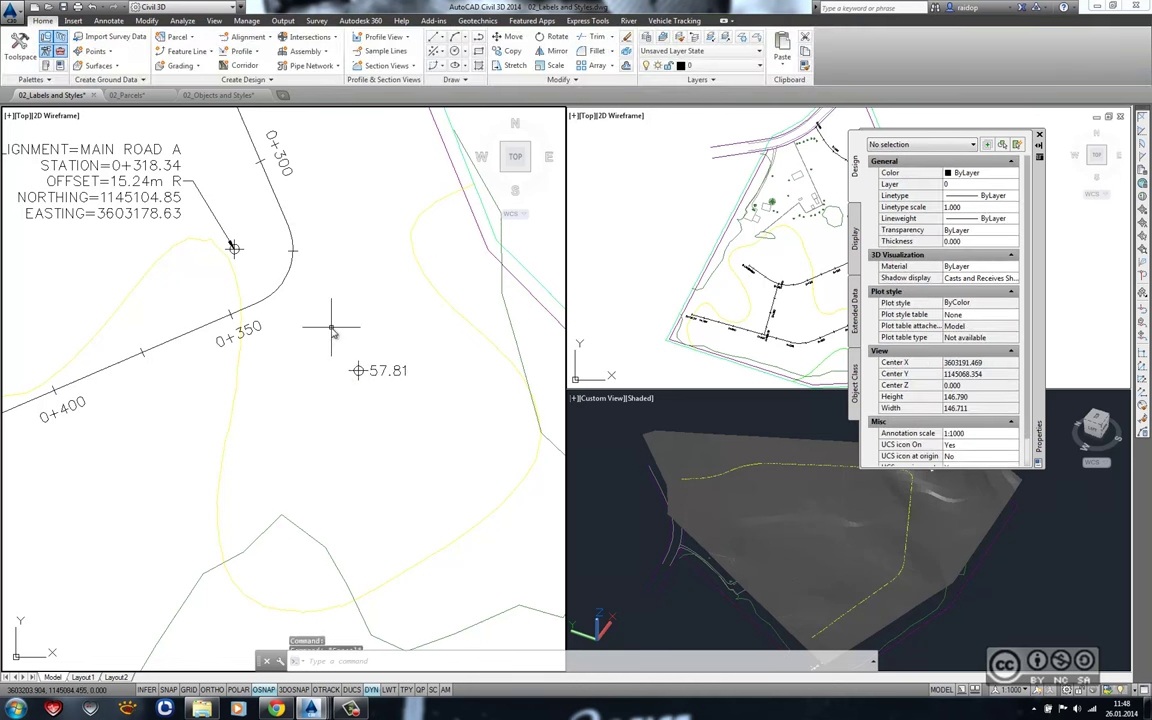
pyautogui.press('Escape')
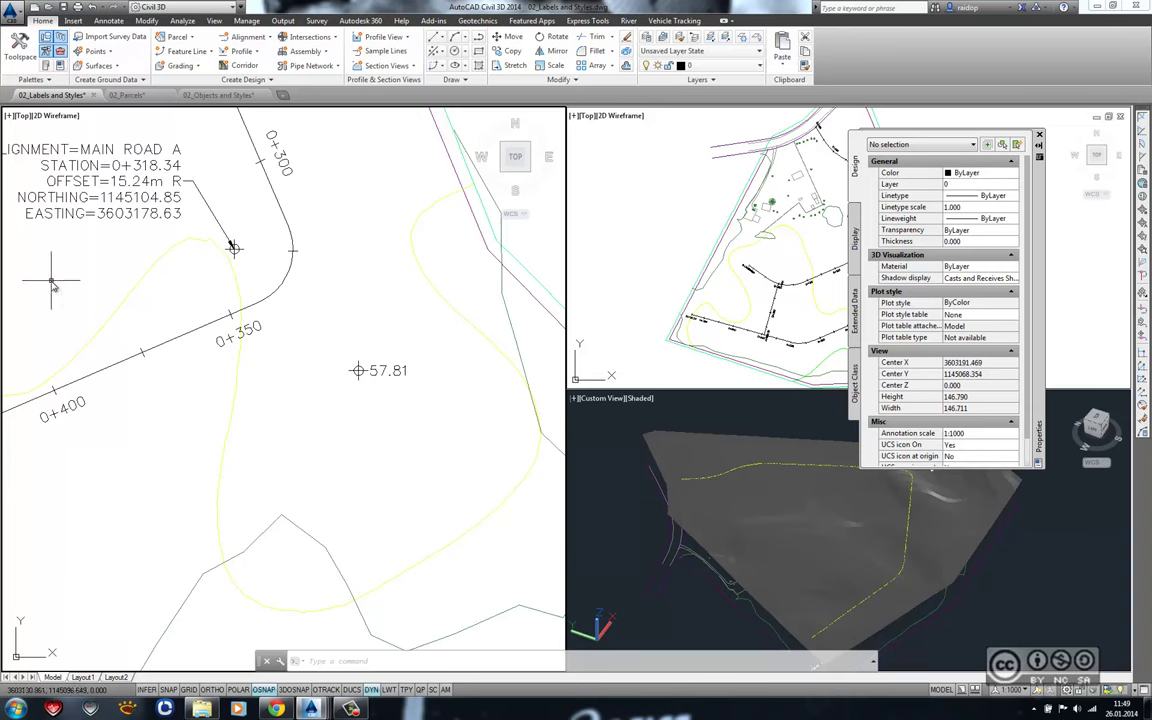
pyautogui.moveTo(90, 265); pyautogui.dragTo(243, 352, button='middle')
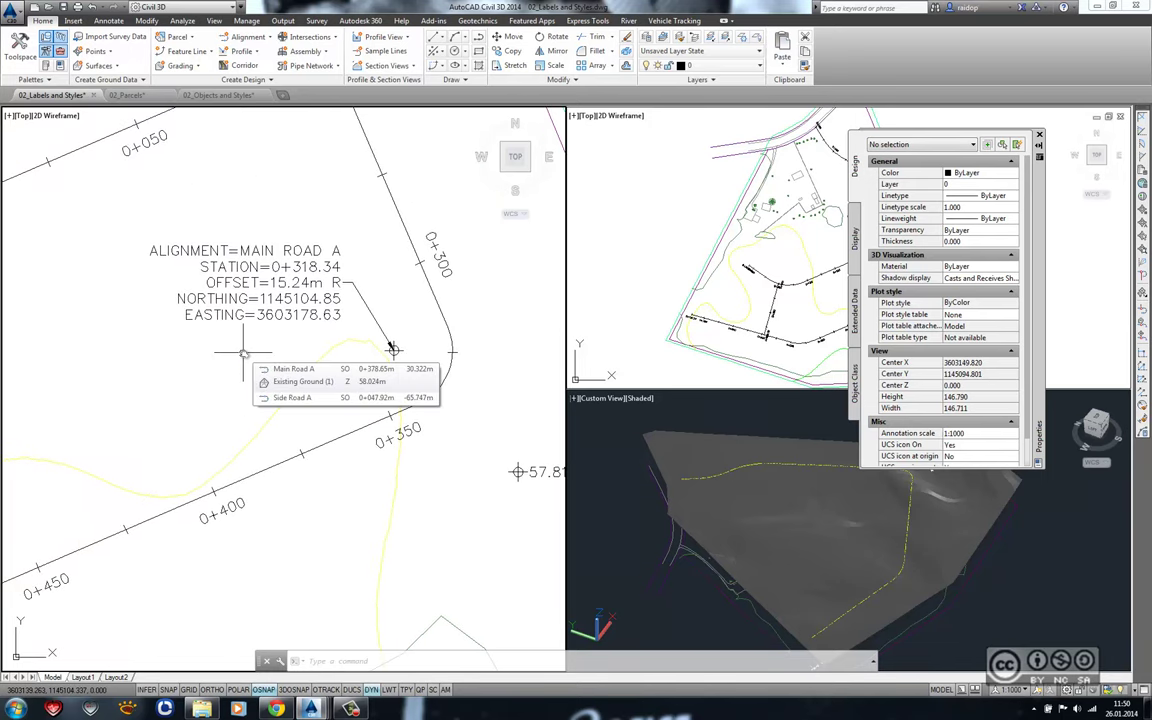
pyautogui.moveTo(279, 344)
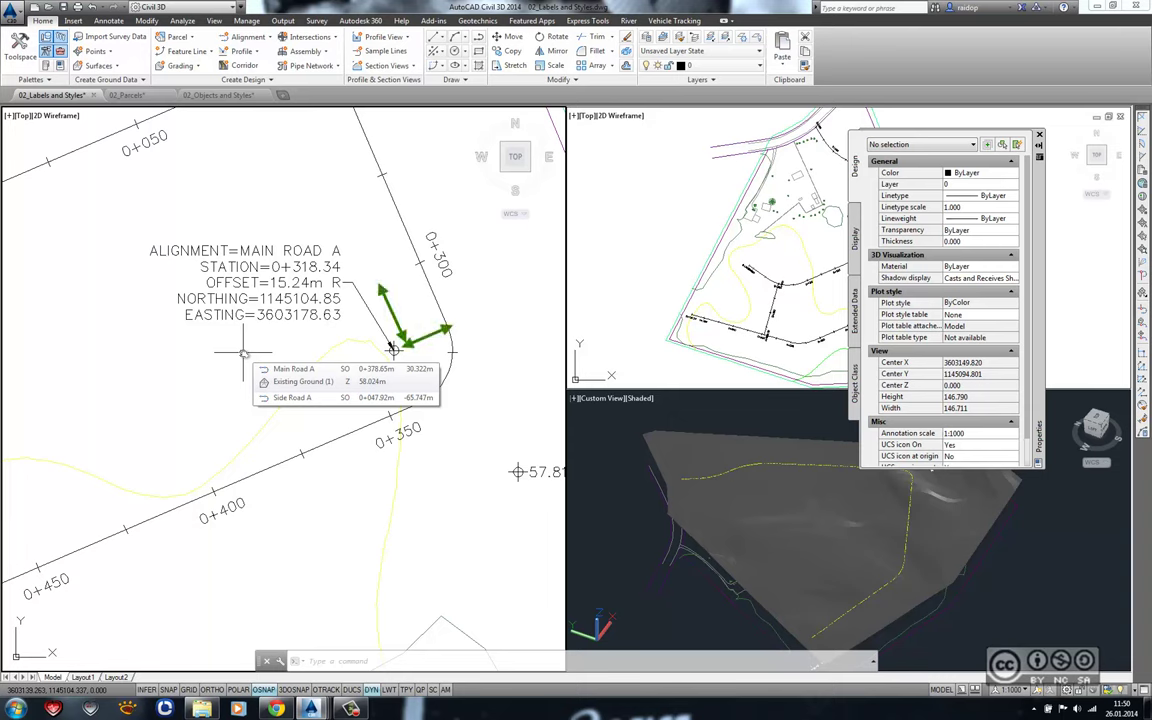
pyautogui.click(288, 267)
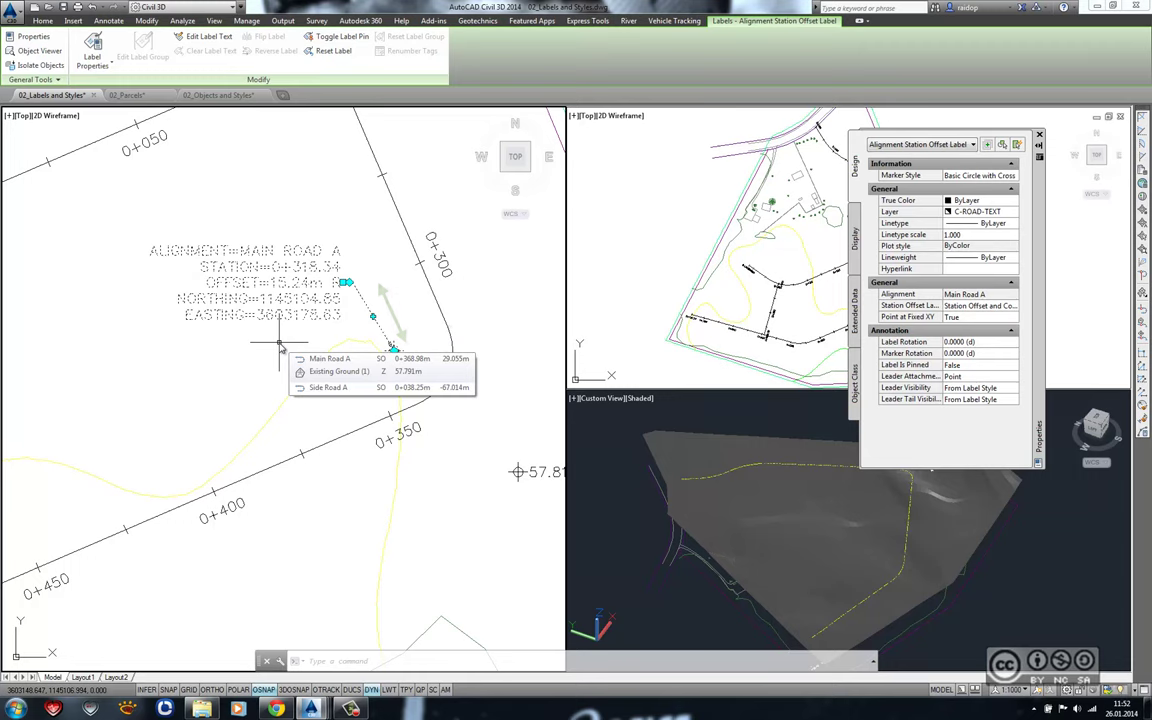
pyautogui.press('Escape')
pyautogui.scroll(2, 304, 159)
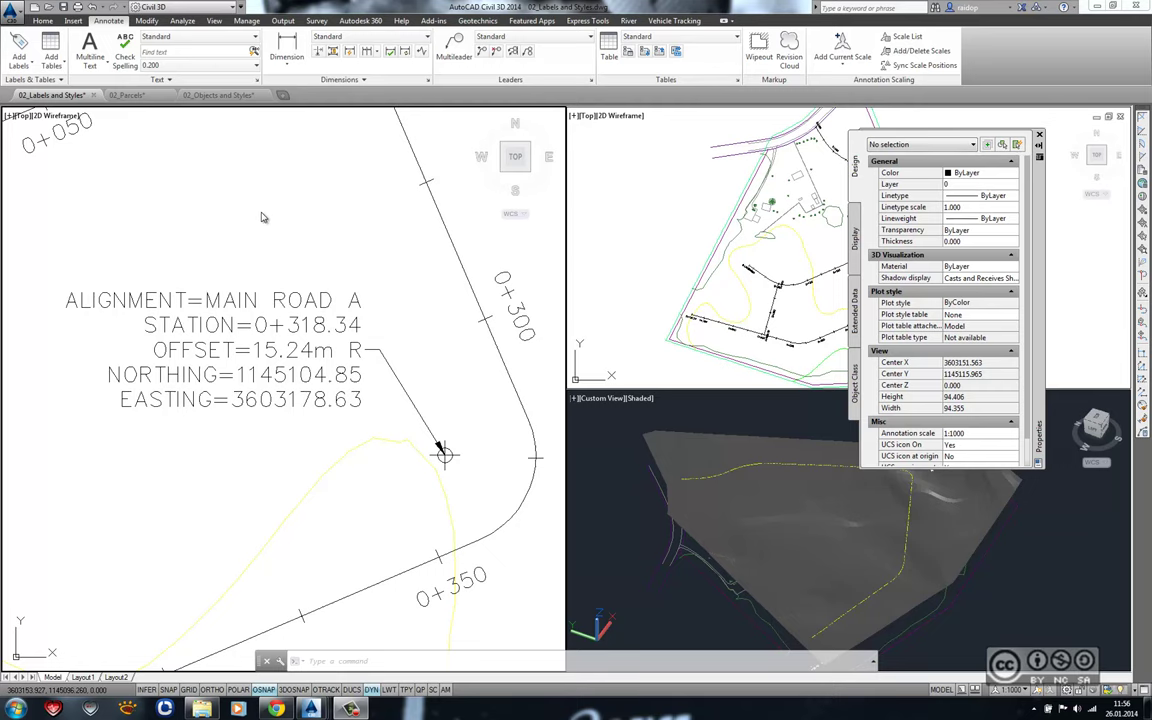
# - Review the Side Road A profile grid and its grade breaks, then return to 02_Parcels
pyautogui.scroll(-3, 320, 394)
pyautogui.moveTo(320, 394)
pyautogui.mouseDown(button='middle')
pyautogui.moveTo(327, 458)
pyautogui.moveTo(303, 476)
pyautogui.moveTo(239, 437)
pyautogui.moveTo(295, 347)
pyautogui.mouseUp(button='middle')
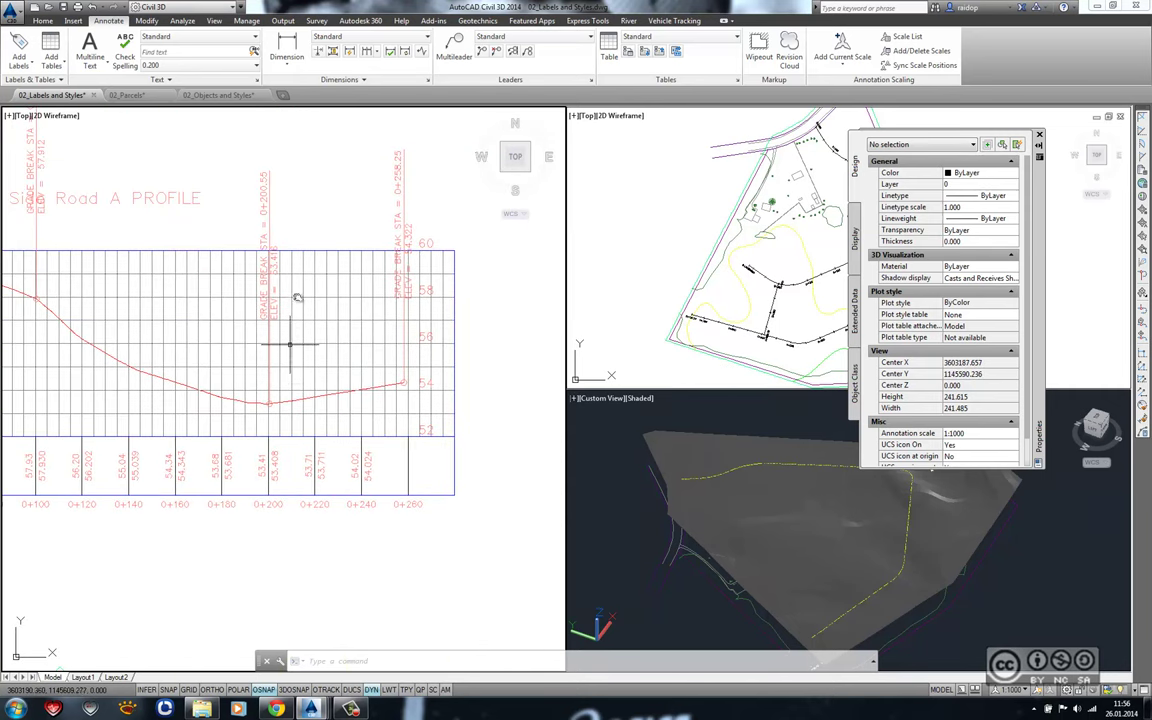
pyautogui.scroll(2, 363, 240)
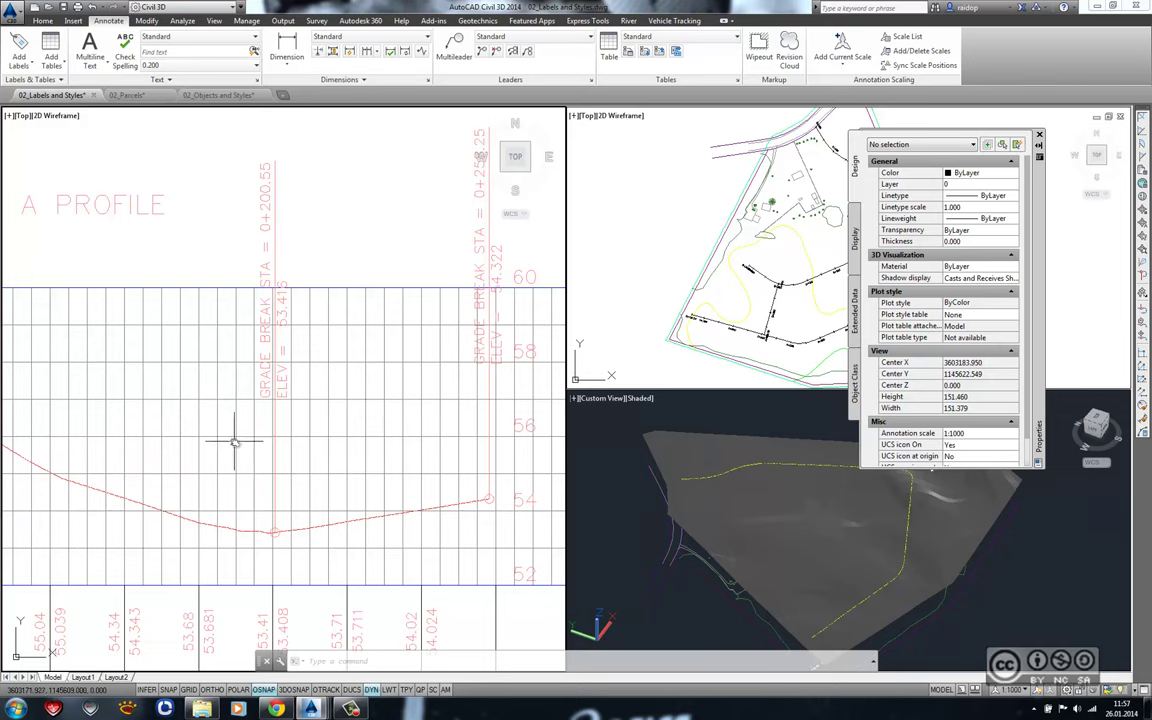
pyautogui.moveTo(234, 442); pyautogui.dragTo(221, 319, button='middle')
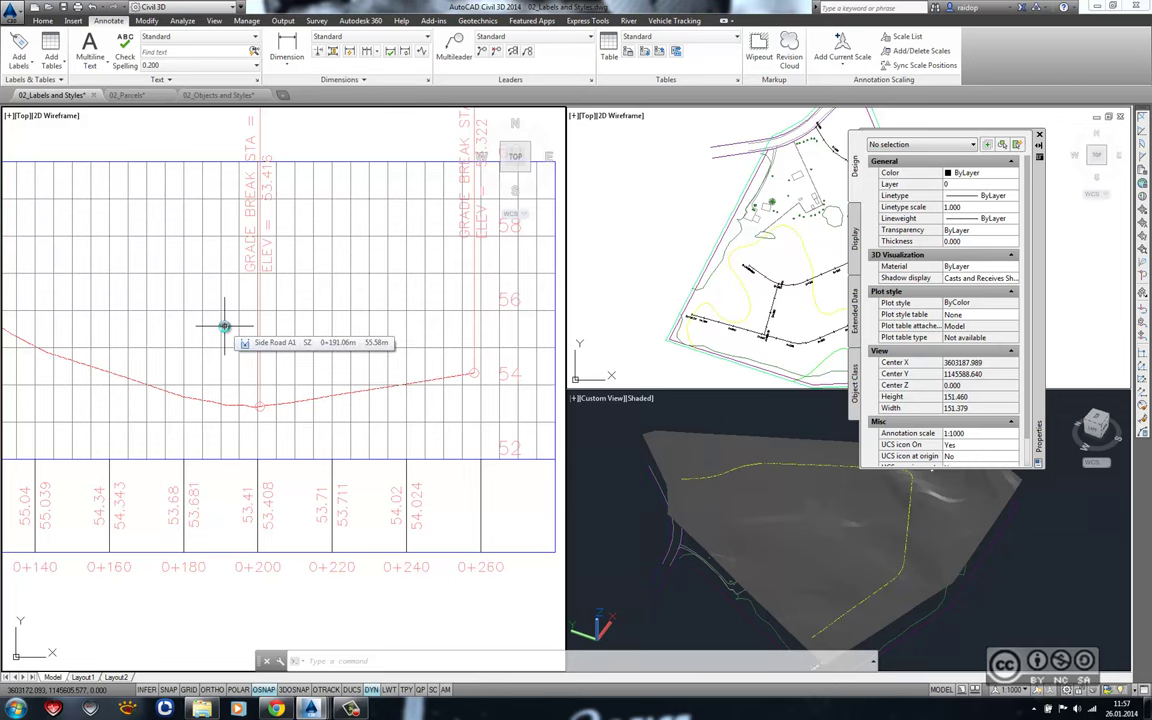
pyautogui.moveTo(314, 350); pyautogui.dragTo(297, 400, button='middle')
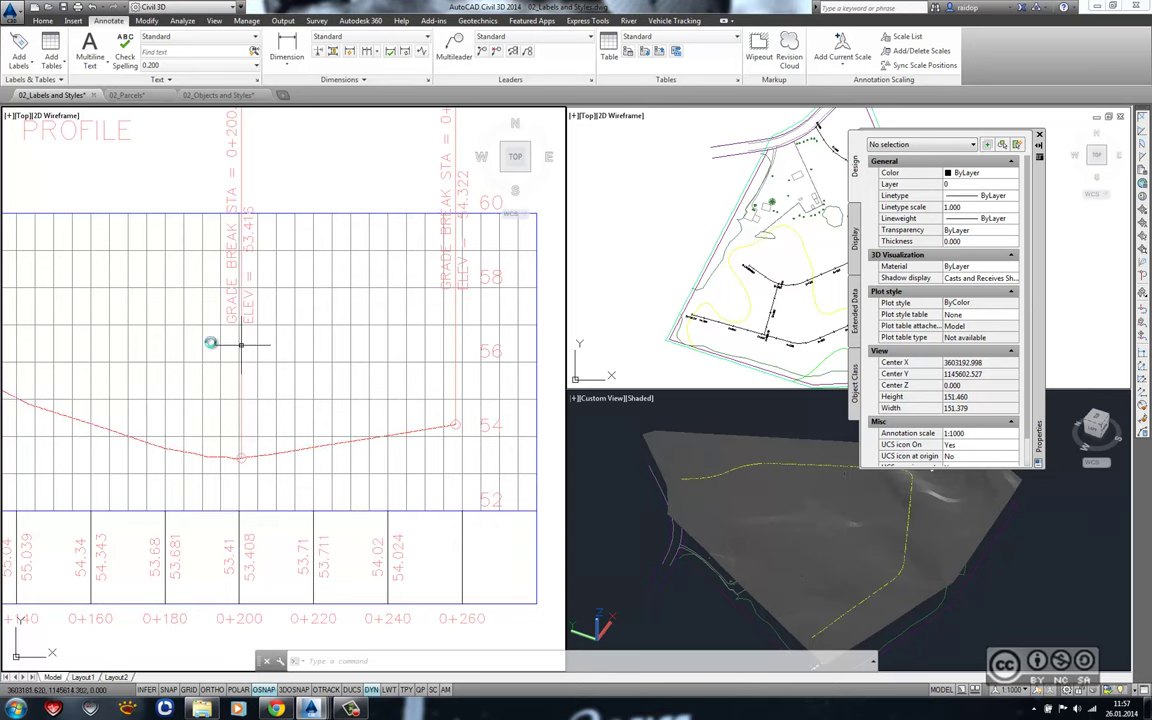
pyautogui.moveTo(180, 334); pyautogui.dragTo(151, 394, button='middle')
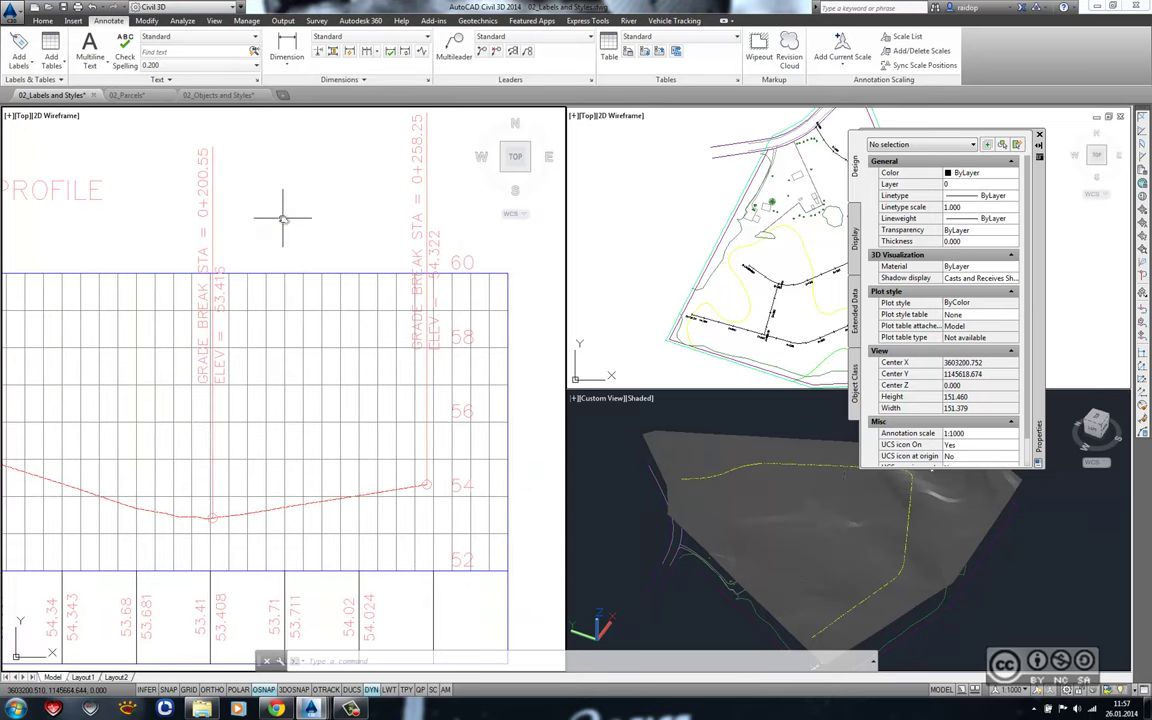
pyautogui.click(122, 94)
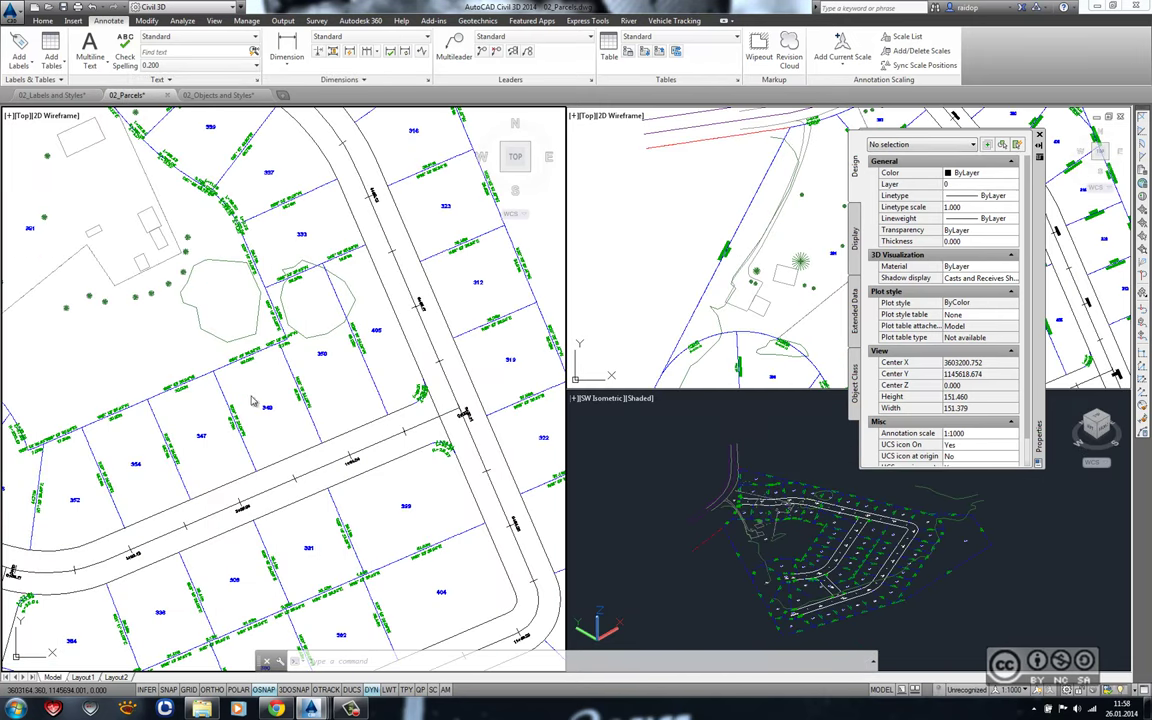
# - Select lot 349's 30.00m bearing-distance label, then return to the 02_Labels and Styles drawing
pyautogui.click(238, 357)
pyautogui.scroll(2, 257, 368)
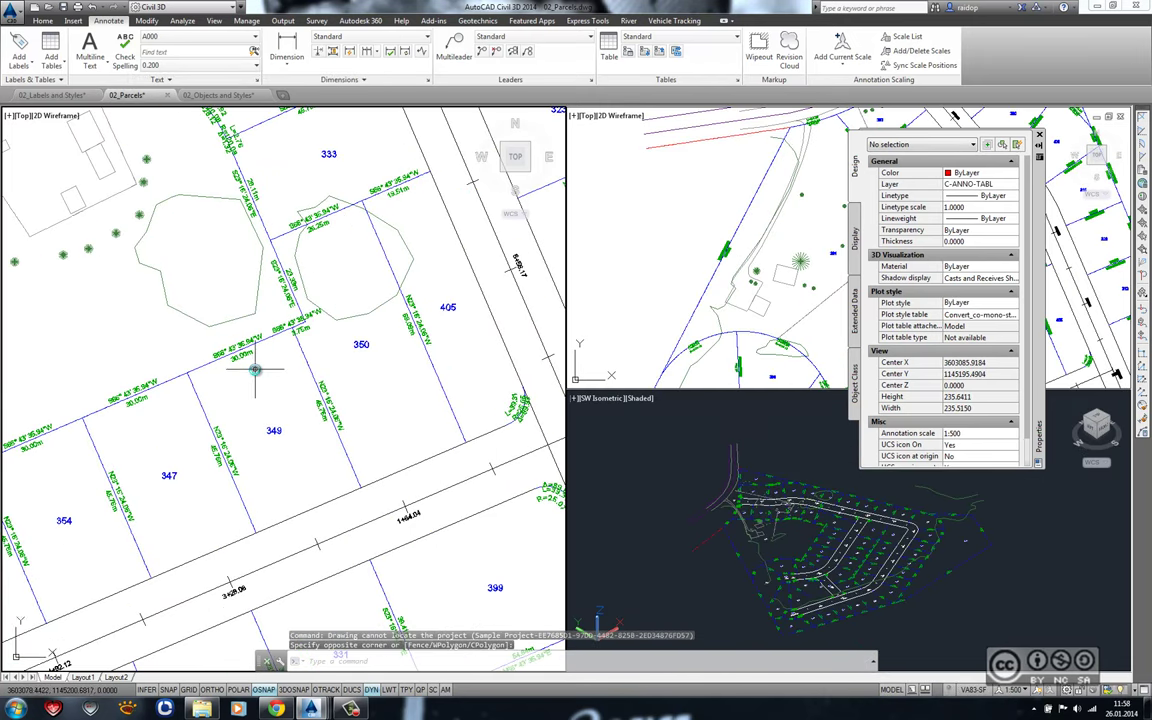
pyautogui.scroll(3, 252, 362)
pyautogui.scroll(2, 270, 370)
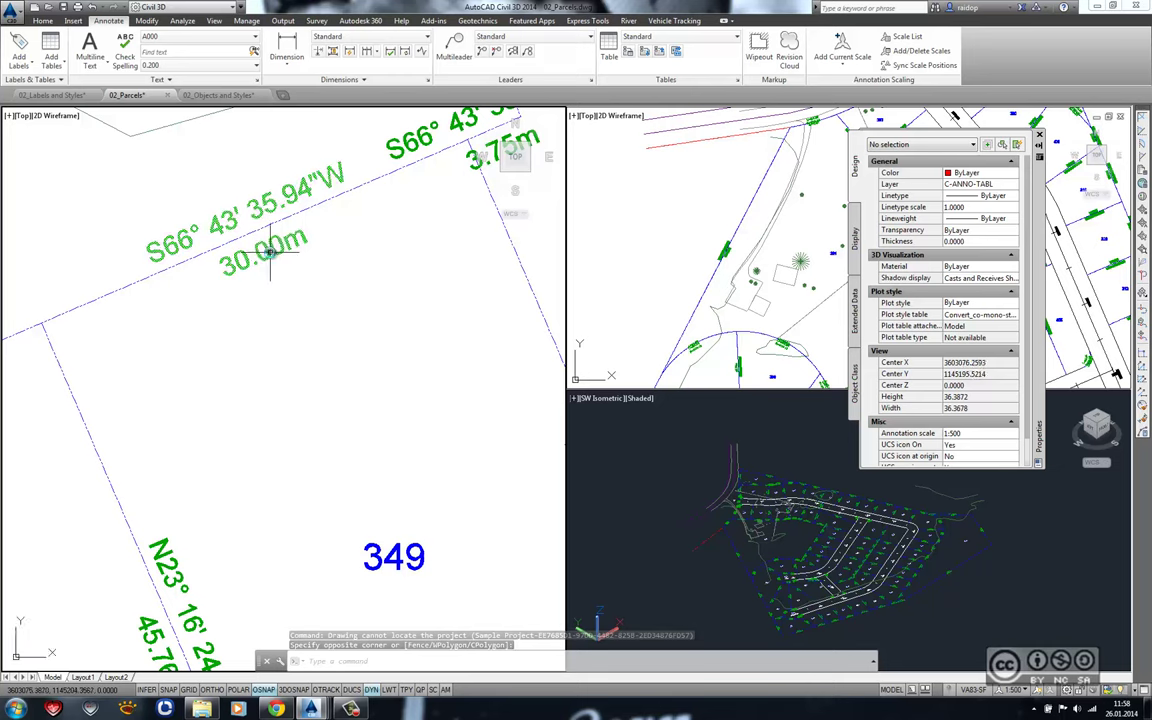
pyautogui.click(258, 245)
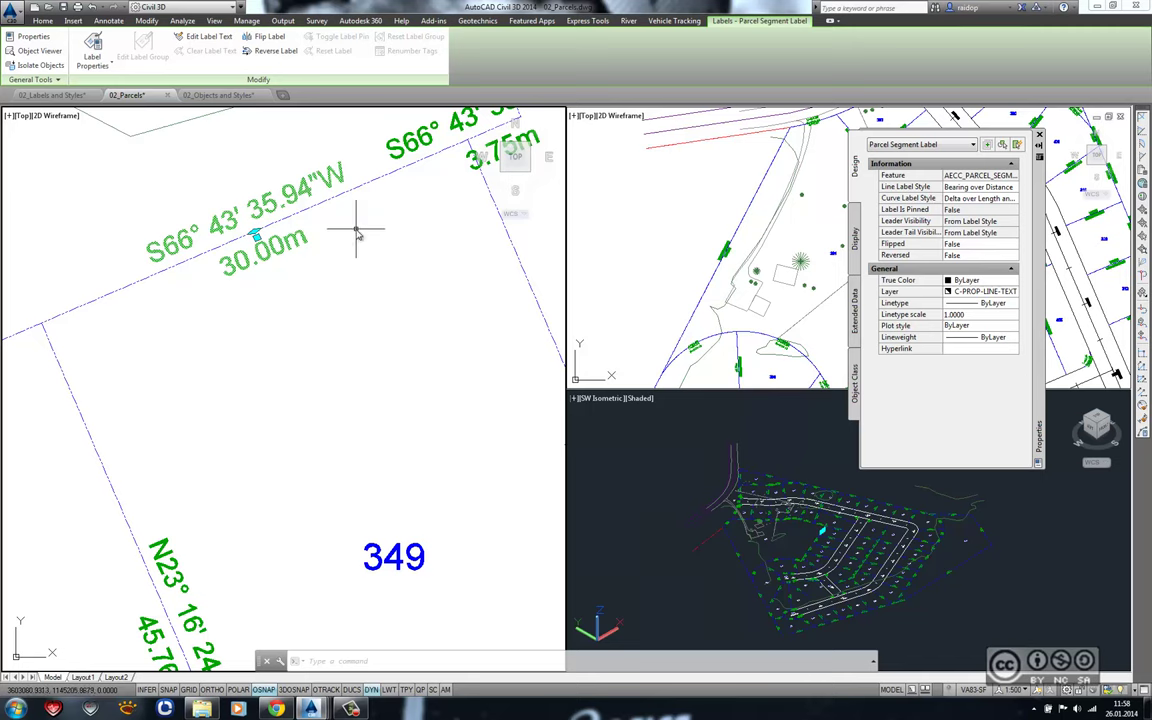
pyautogui.scroll(-4, 320, 285)
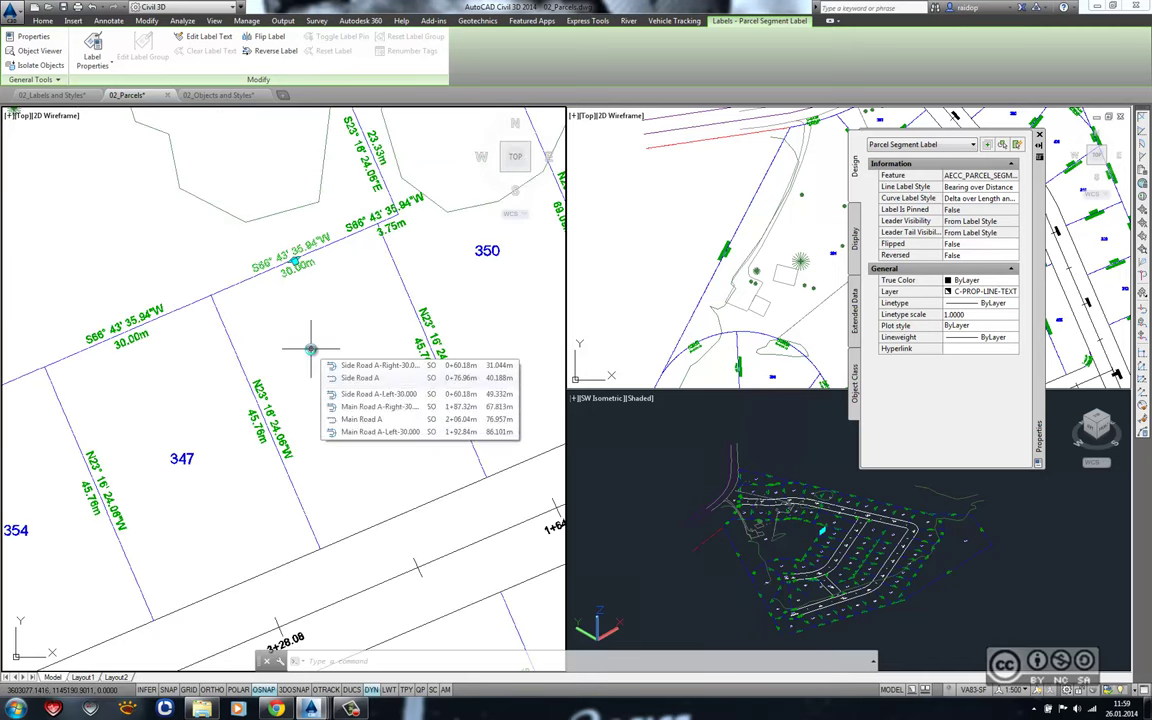
pyautogui.click(50, 95)
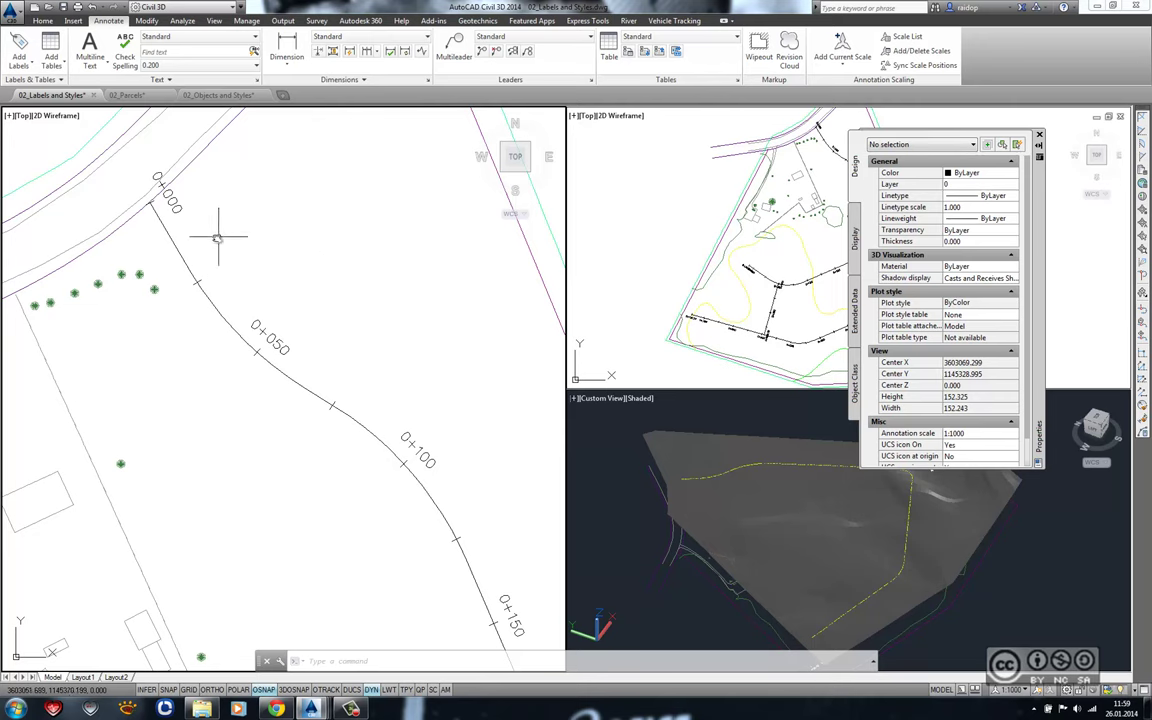
# - Pan along Main Road A to the 0+318.34 station-offset label beside the 57.81 spot elevation
pyautogui.moveTo(331, 247); pyautogui.dragTo(321, 257, button='middle')
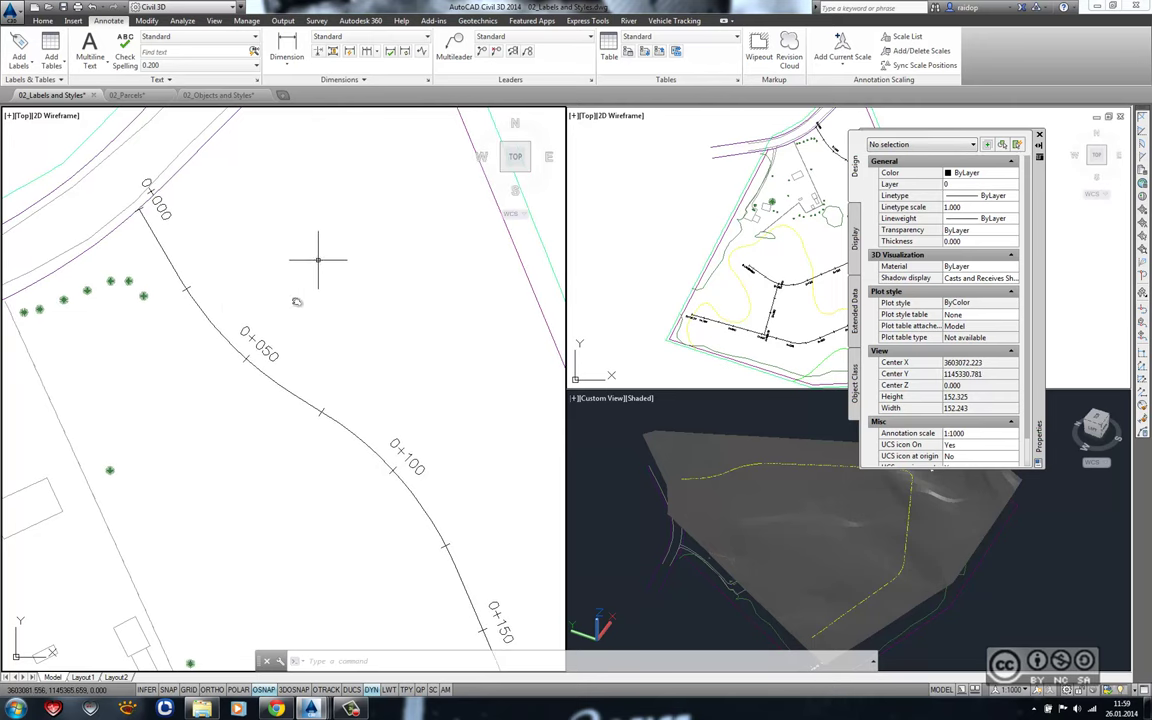
pyautogui.click(258, 340)
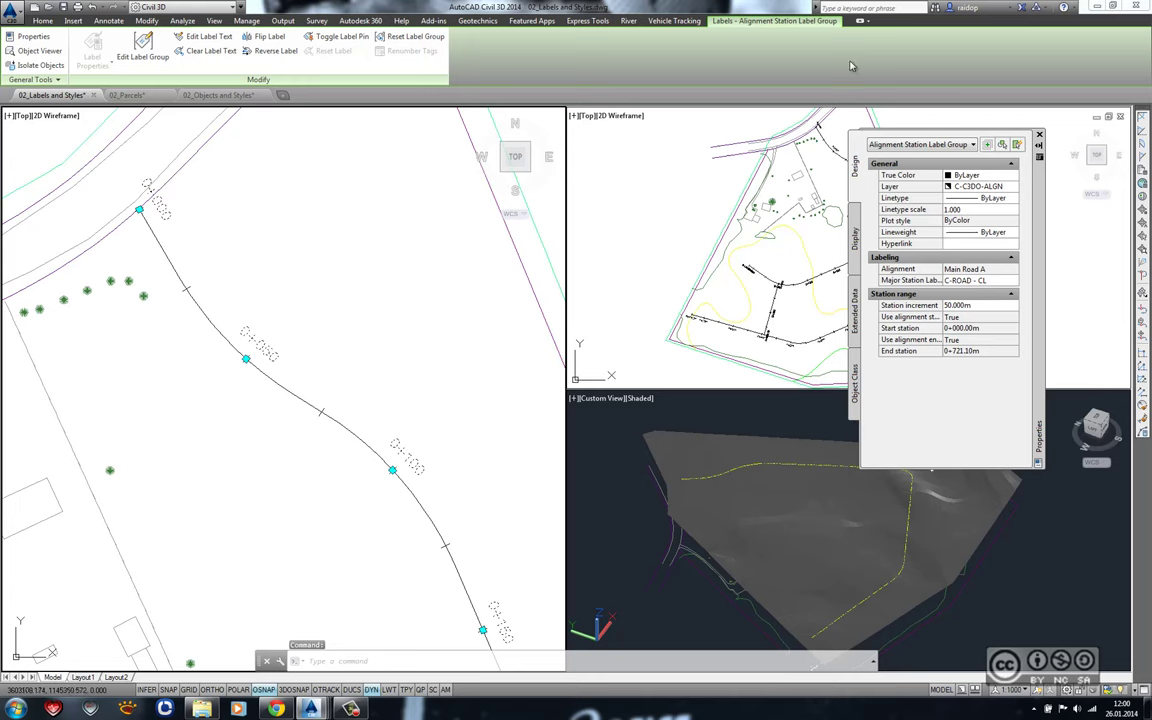
pyautogui.press('Escape')
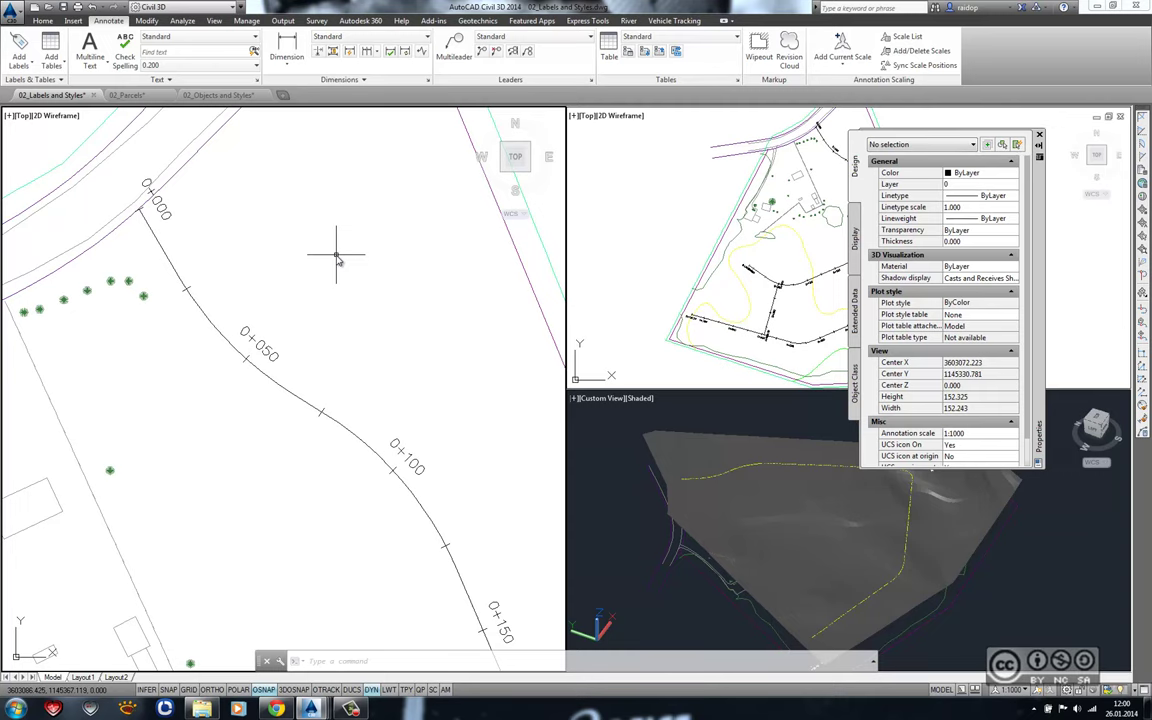
pyautogui.moveTo(311, 297); pyautogui.dragTo(301, 260, button='middle')
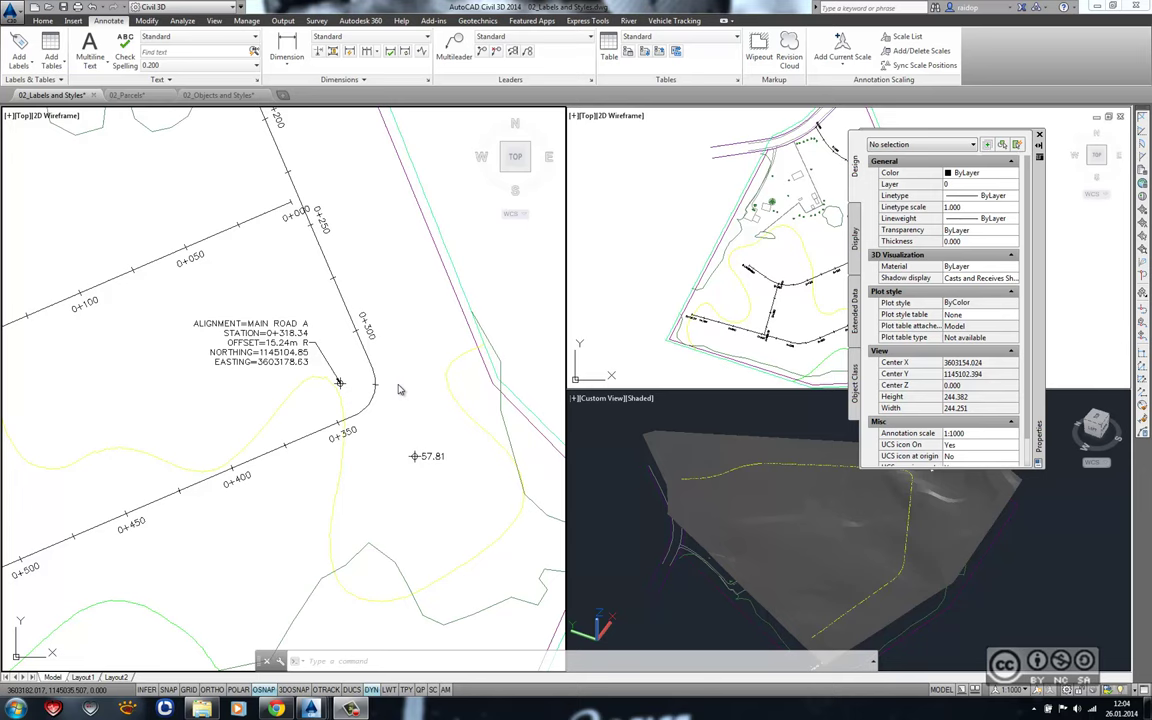
# - Change the 0+318.34 station-offset label's style to Station and Offset in Properties
pyautogui.click(242, 338)
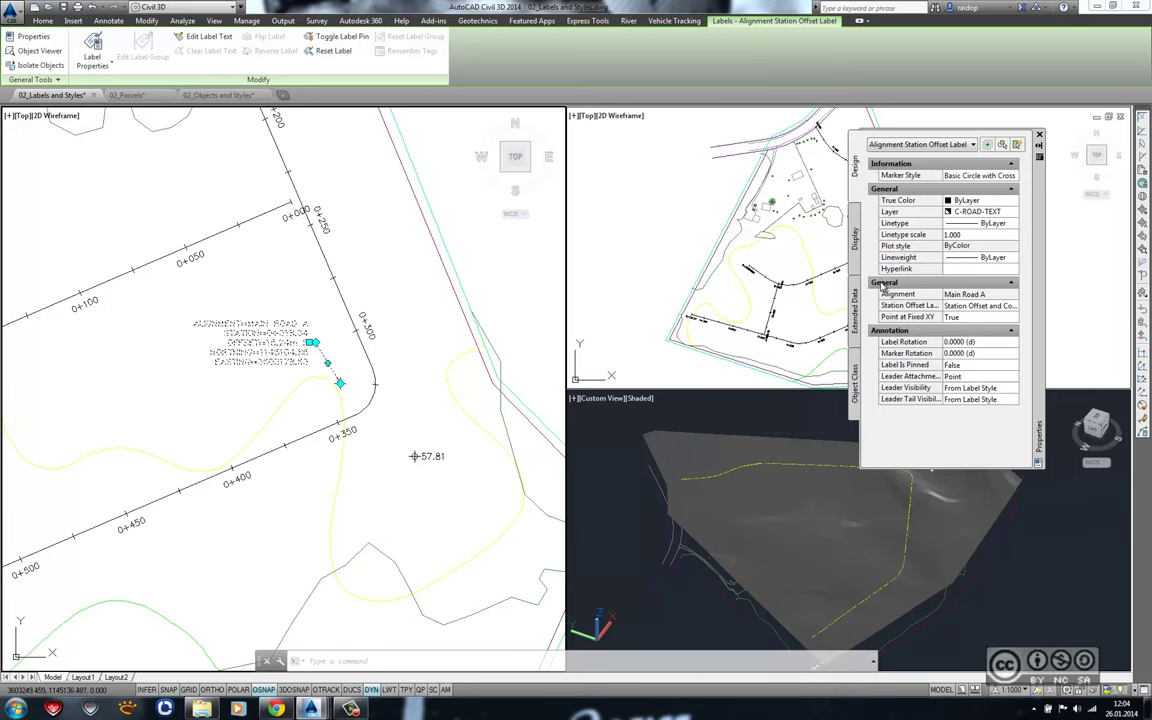
pyautogui.moveTo(860, 310); pyautogui.dragTo(815, 305)
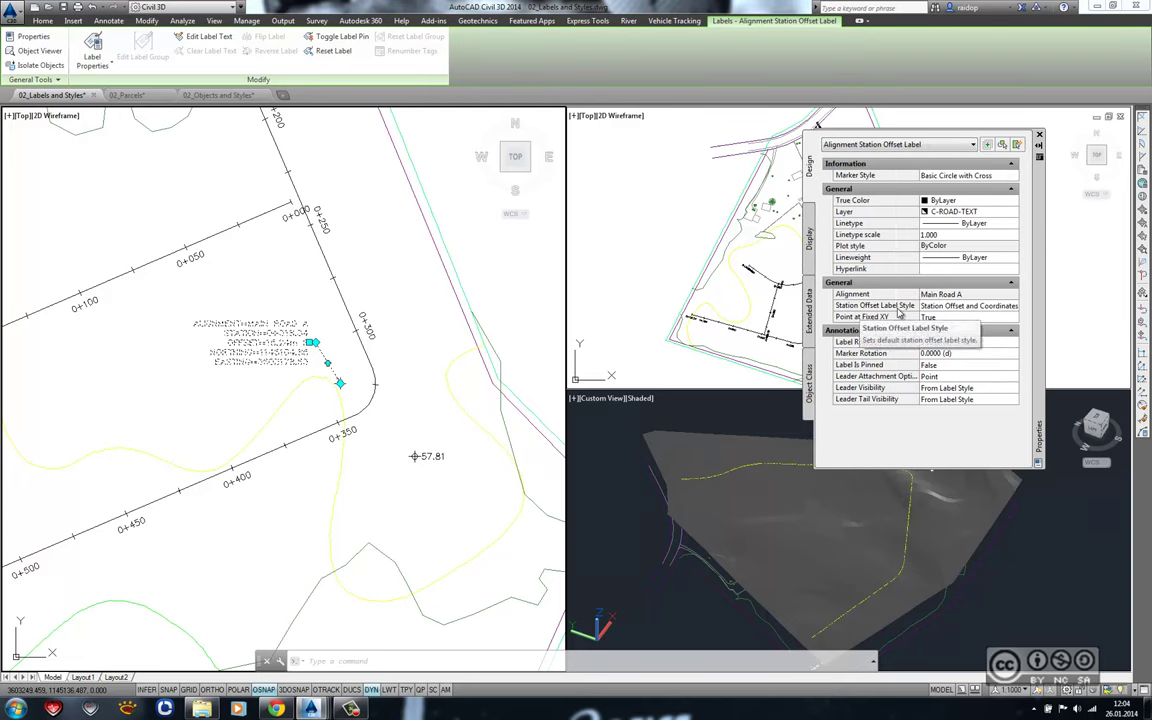
pyautogui.click(965, 306)
pyautogui.click(1011, 306)
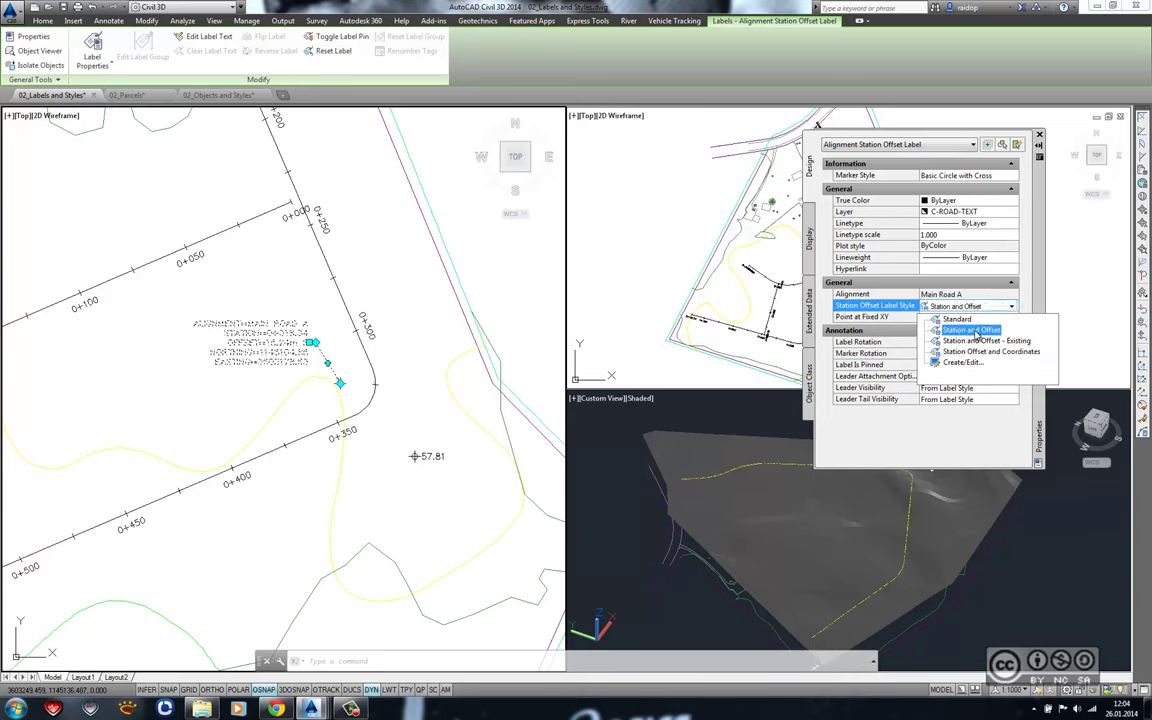
pyautogui.click(975, 330)
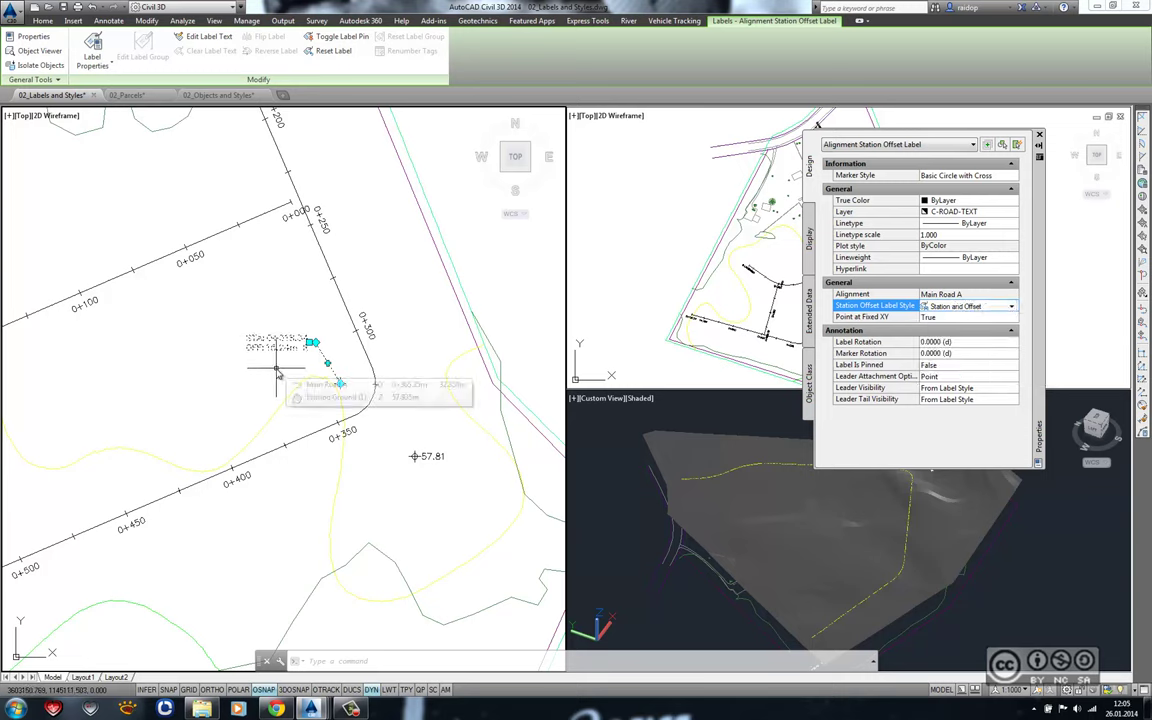
pyautogui.press('Escape')
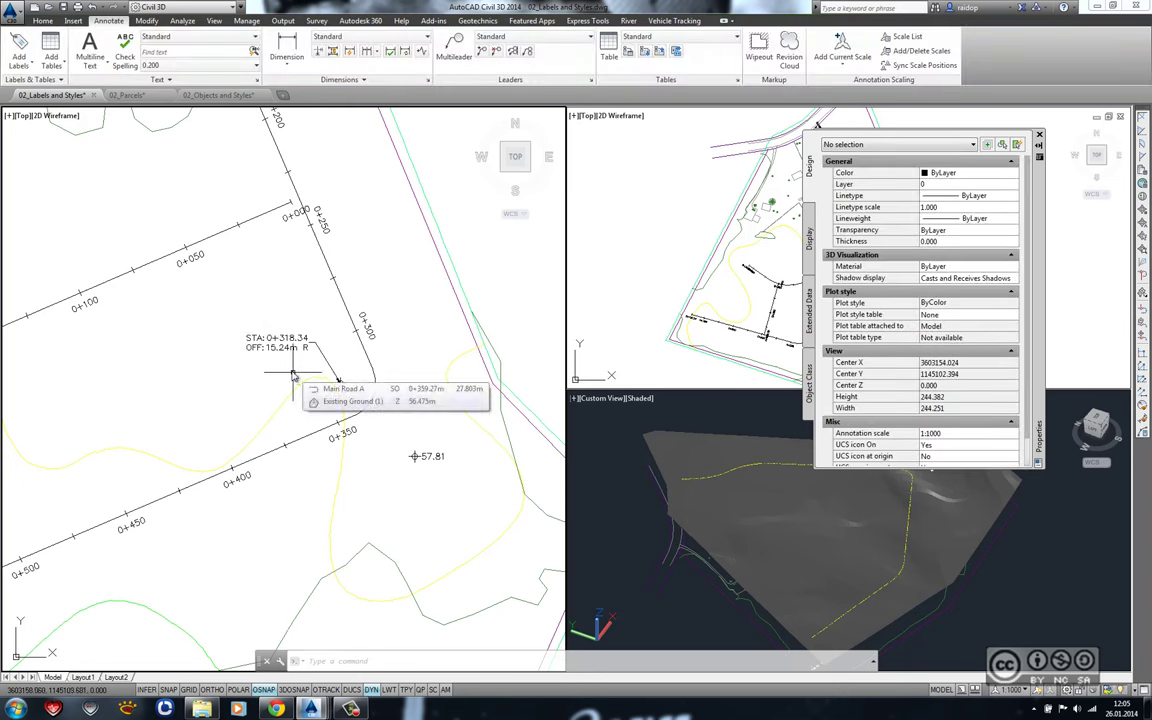
# - Switch the label's style to Station and Offset - Existing, then reselect the label
pyautogui.click(280, 346)
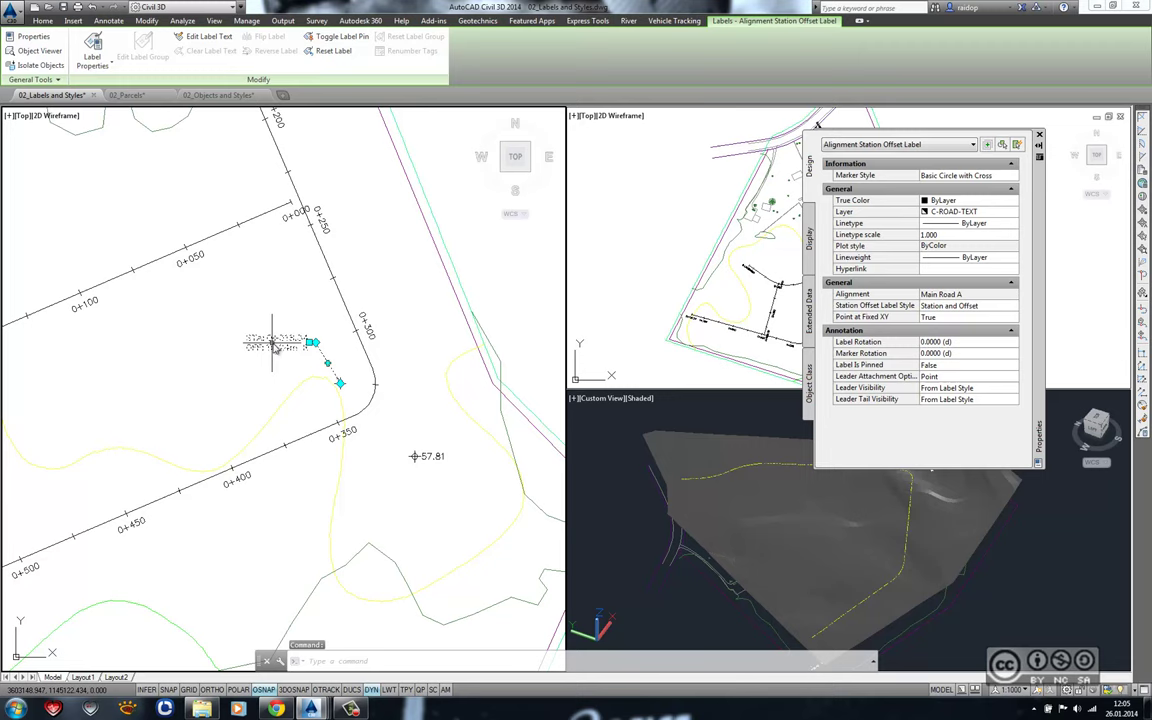
pyautogui.click(960, 305)
pyautogui.click(1011, 306)
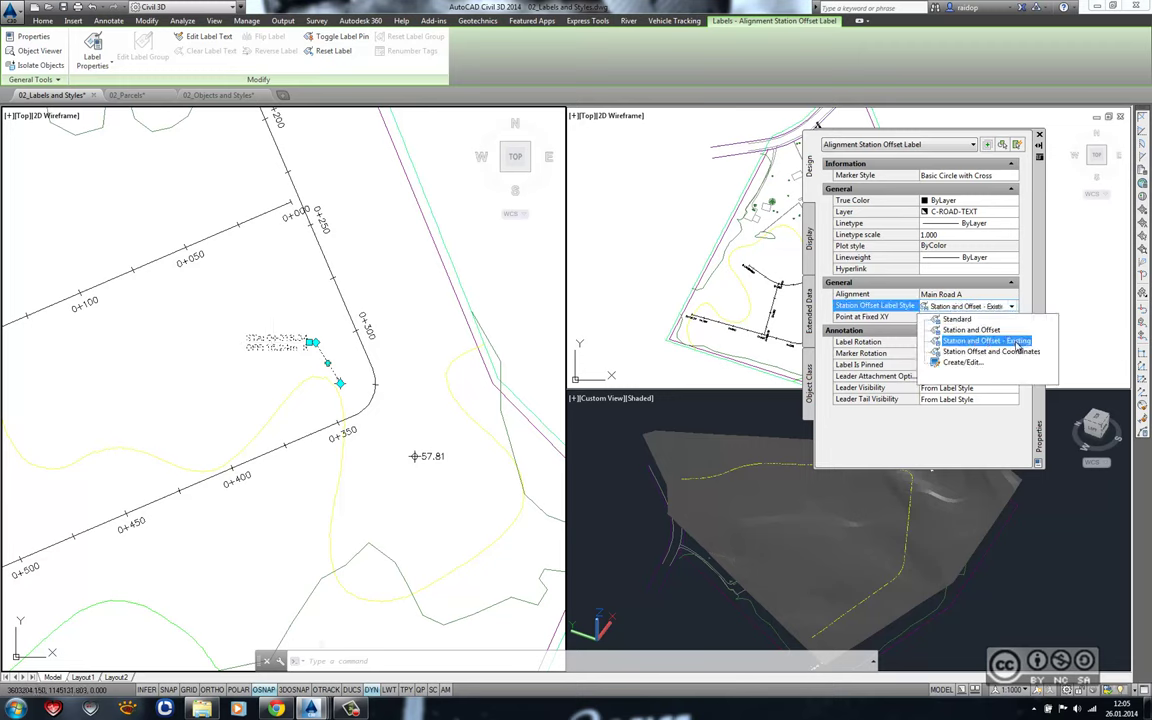
pyautogui.click(1018, 342)
pyautogui.press('Escape')
pyautogui.scroll(3, 378, 395)
pyautogui.scroll(2, 330, 396)
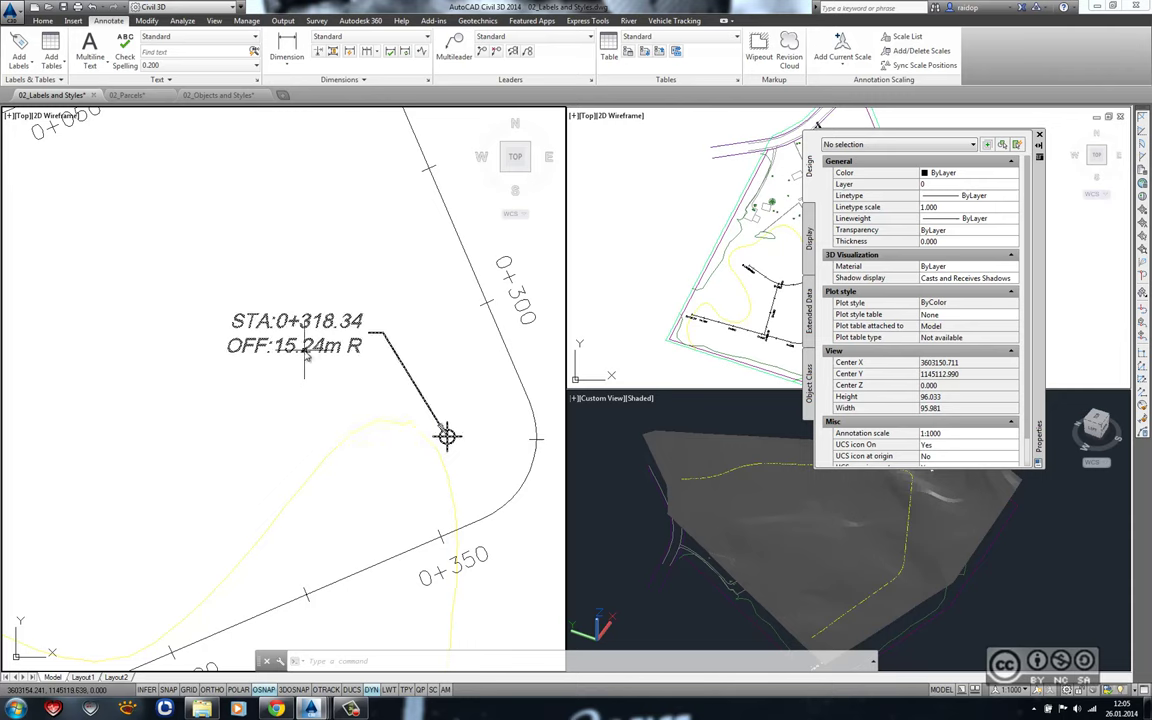
pyautogui.click(447, 437)
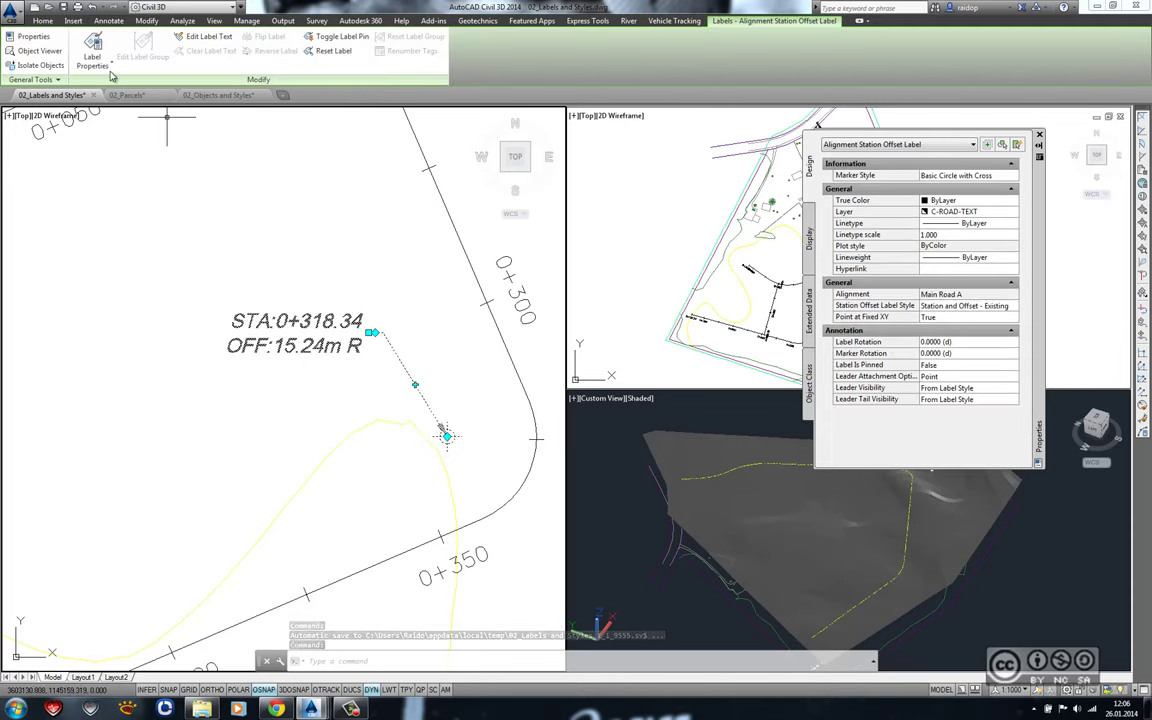
pyautogui.click(97, 67)
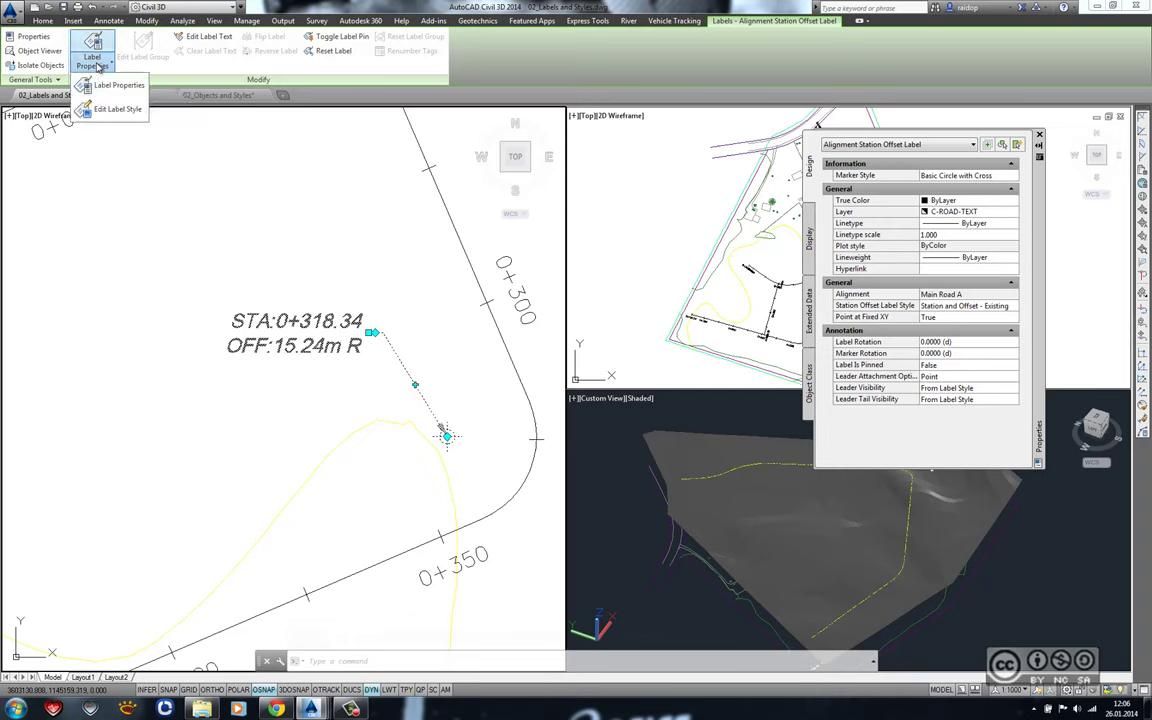
# - Set Dragged State Leader Visibility to False in the Station and Offset - Existing style
pyautogui.click(115, 110)
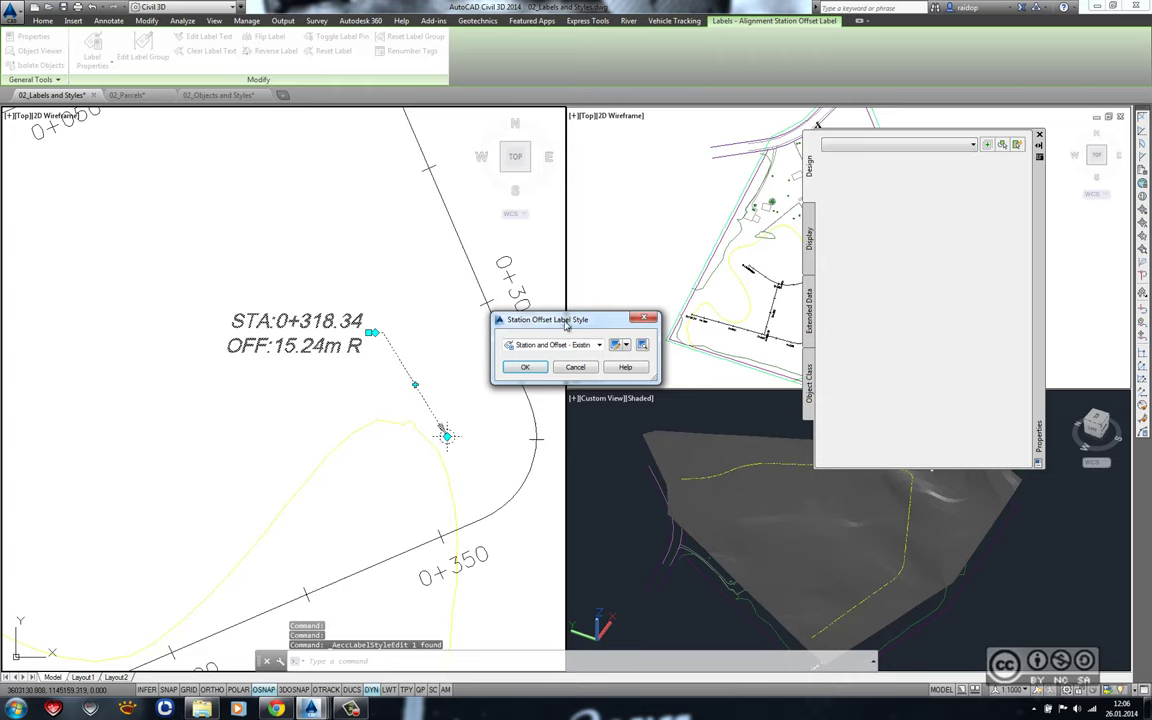
pyautogui.moveTo(564, 320); pyautogui.dragTo(568, 321)
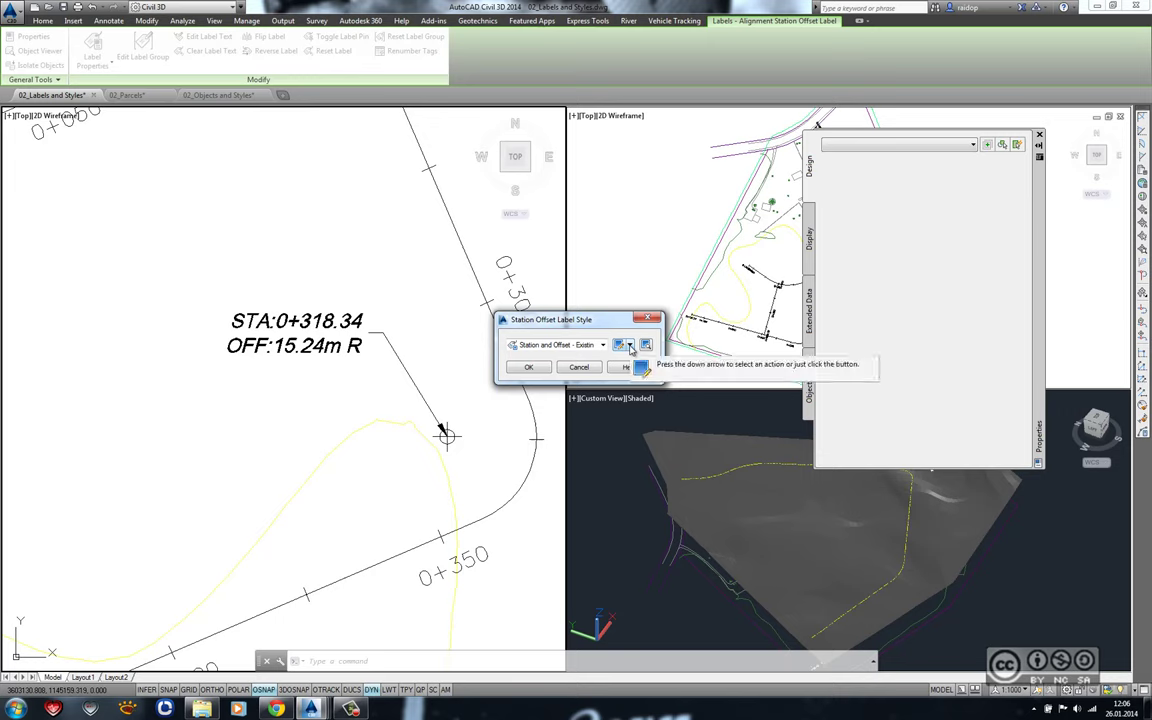
pyautogui.click(630, 345)
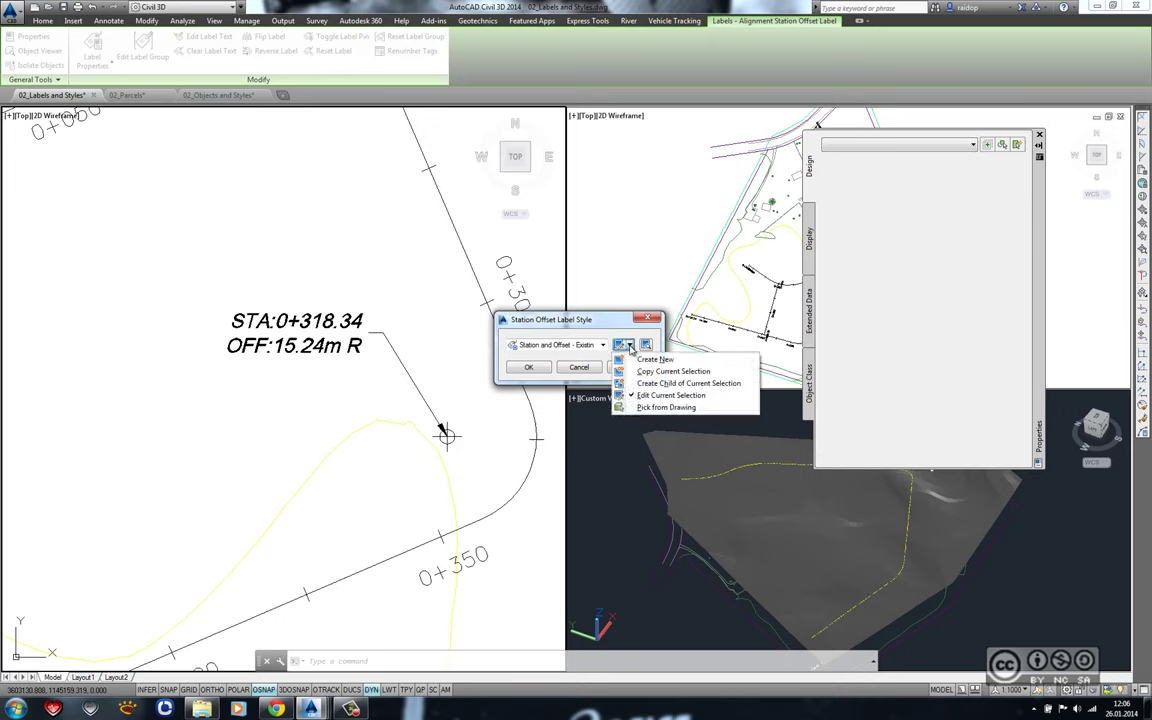
pyautogui.click(655, 396)
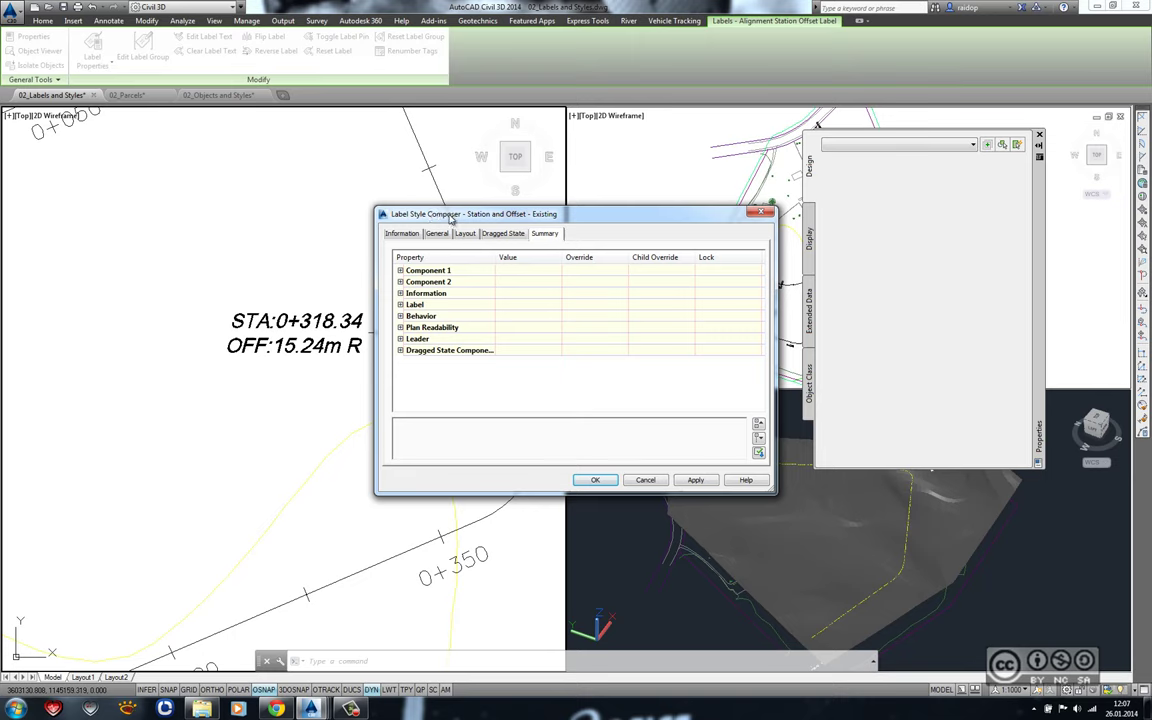
pyautogui.click(504, 236)
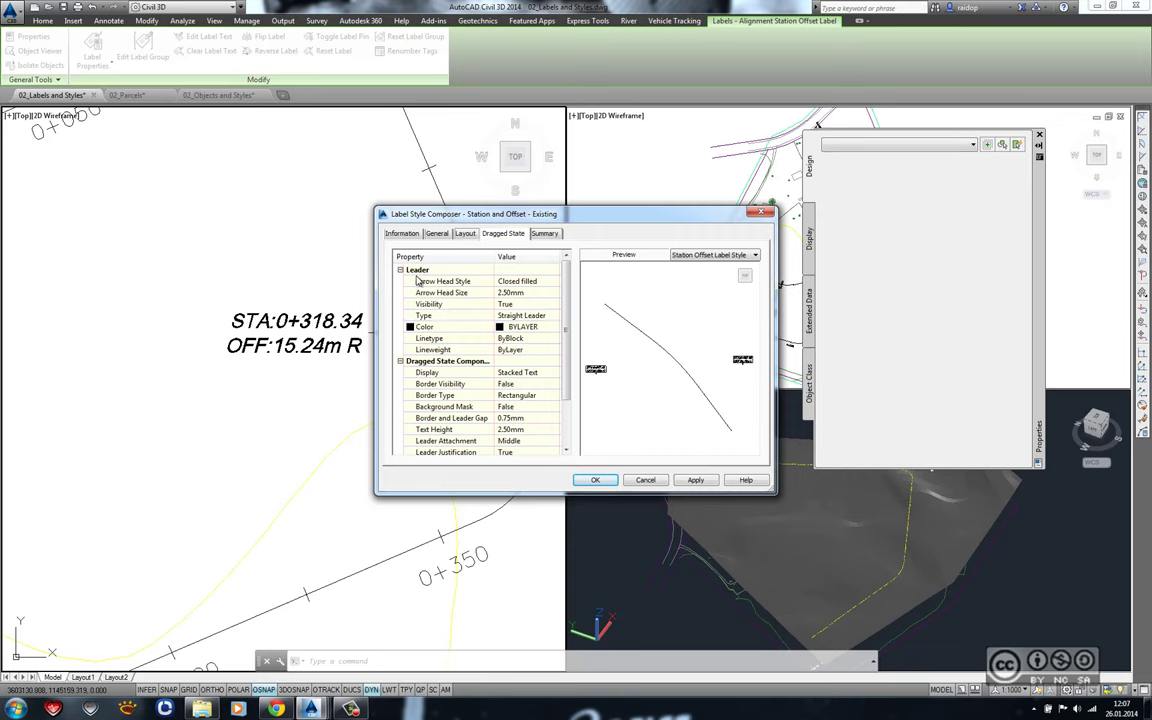
pyautogui.moveTo(414, 216); pyautogui.dragTo(523, 219)
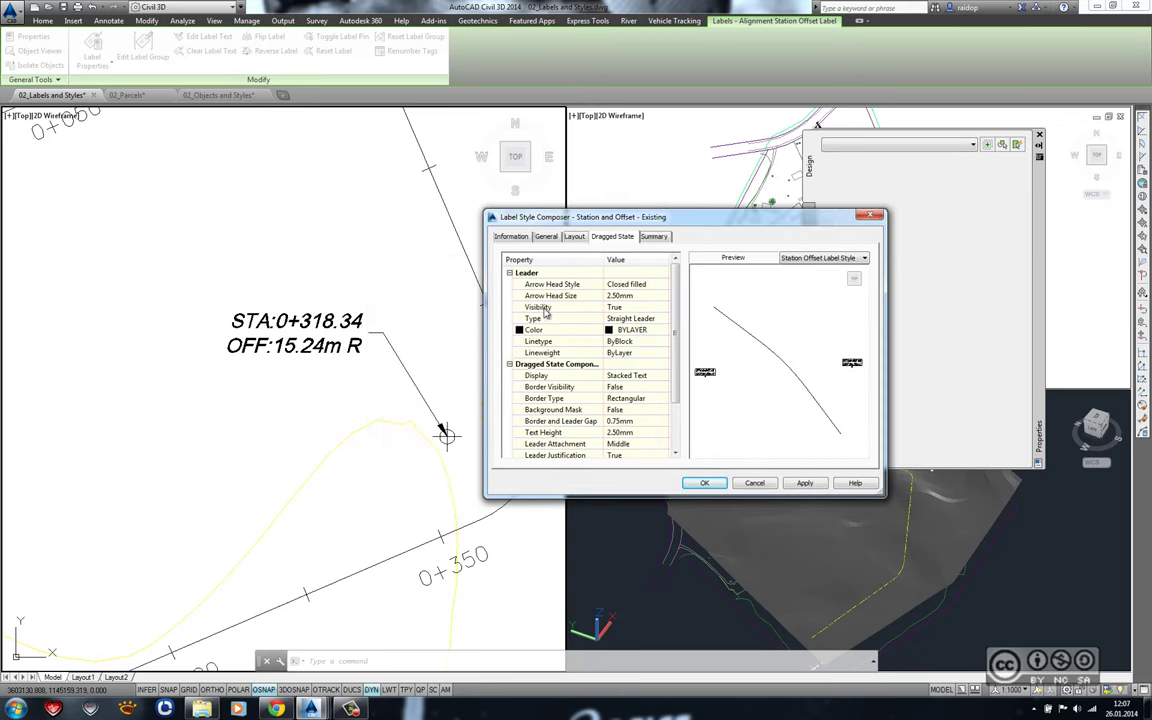
pyautogui.click(545, 307)
pyautogui.click(636, 312)
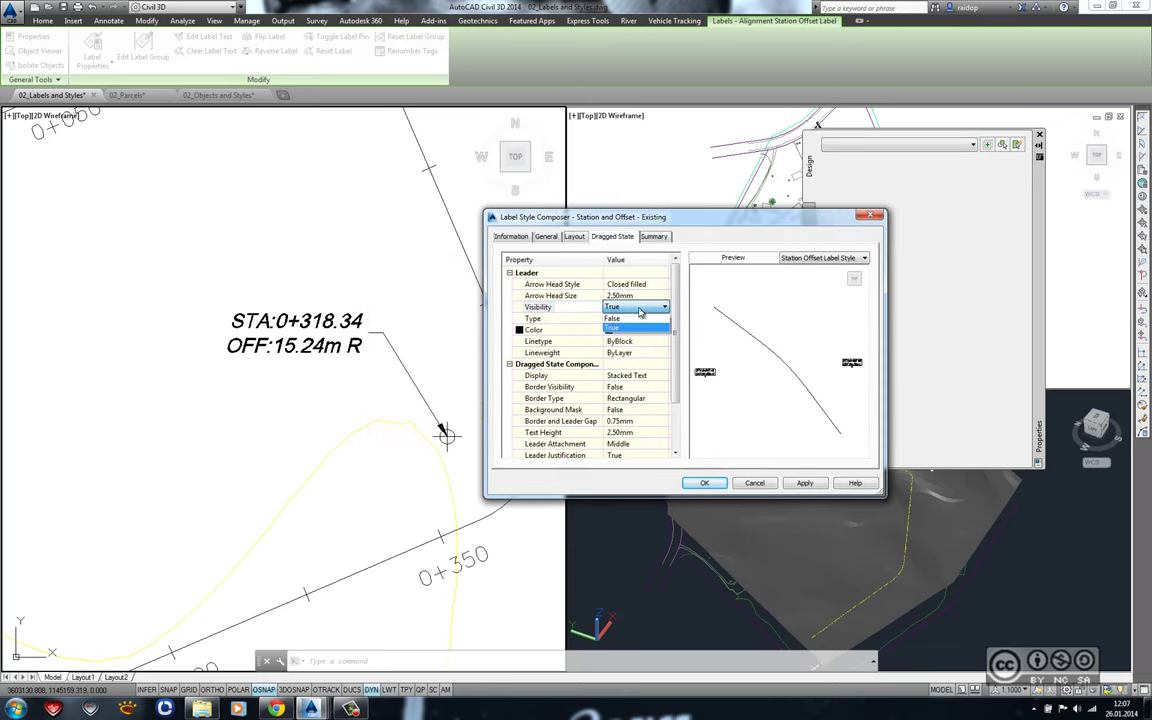
pyautogui.click(620, 330)
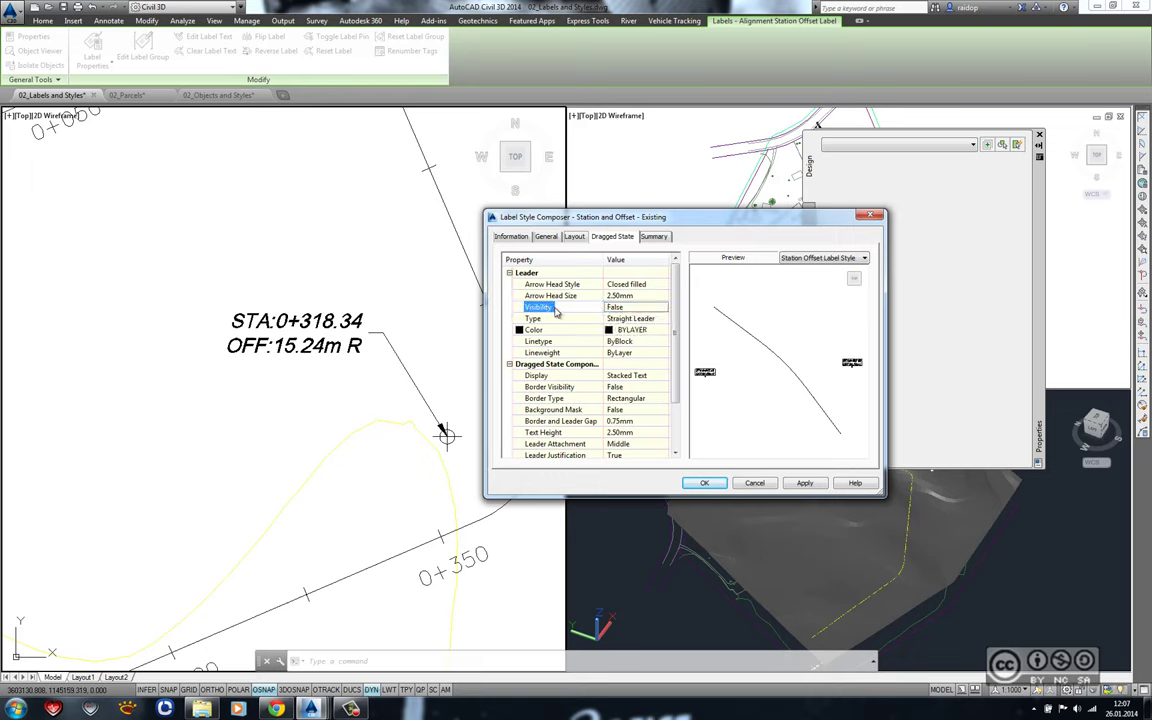
pyautogui.click(704, 483)
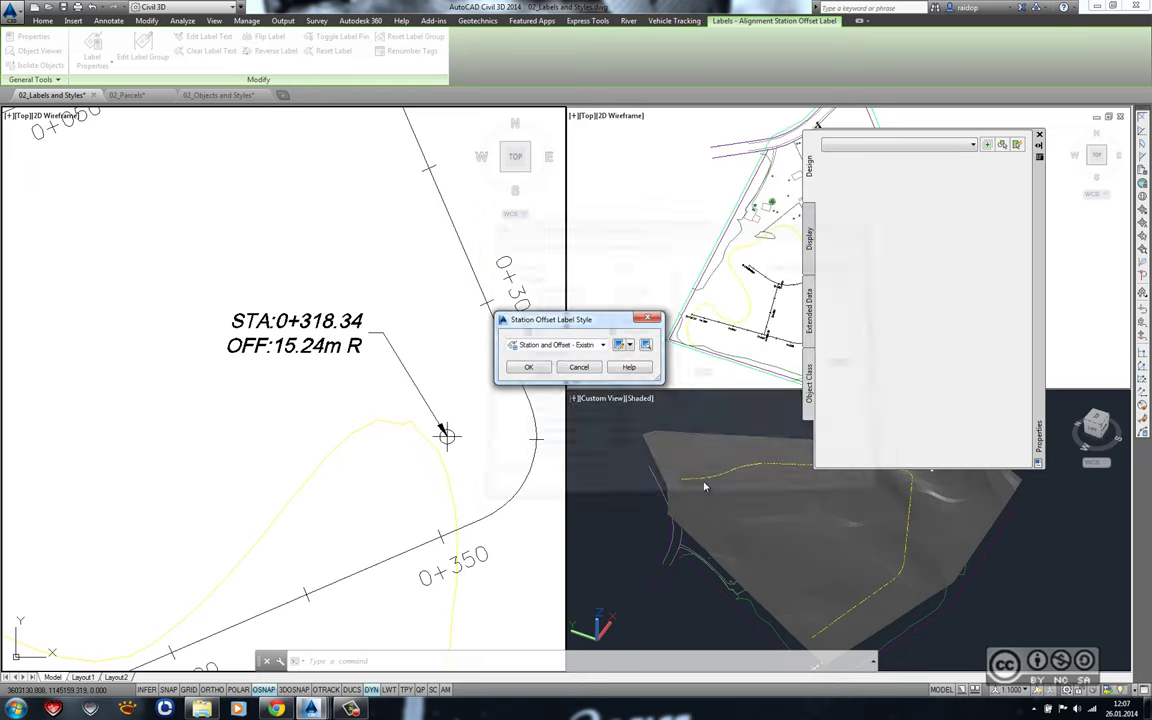
pyautogui.click(530, 368)
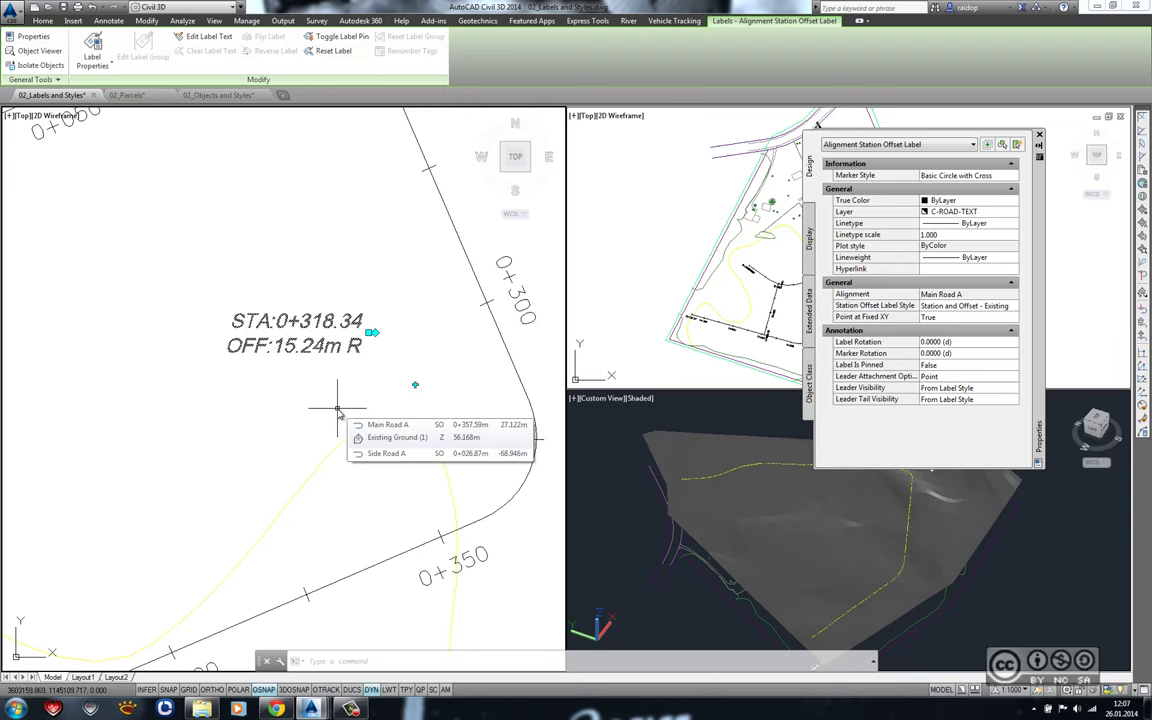
pyautogui.press('Escape')
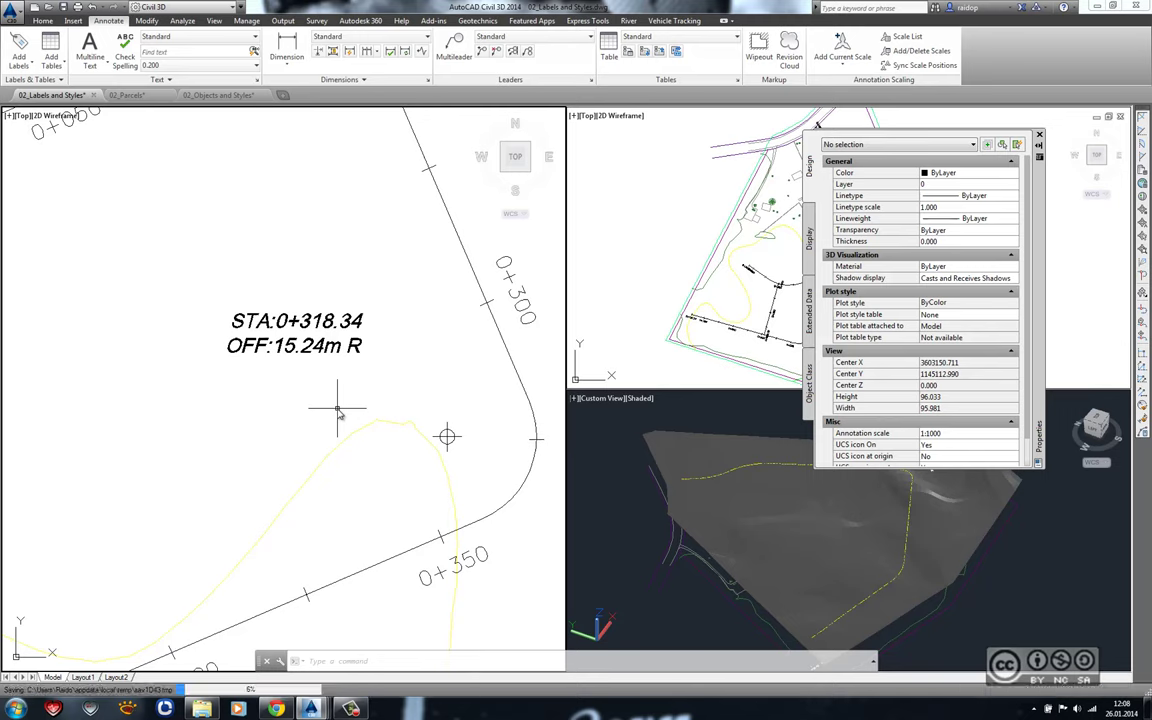
# - Switch back to the 02_Parcels drawing showing parcels 347, 349 and 350
pyautogui.hotkey('ctrl', 'Tab')
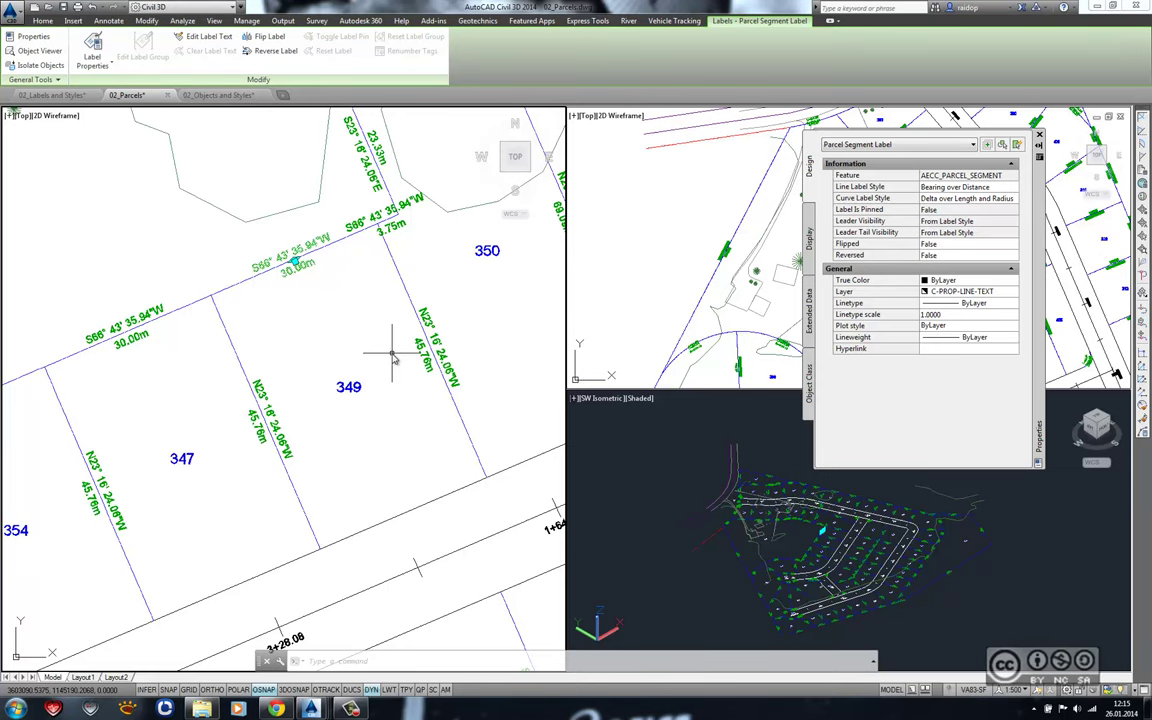
# - Open 02_Object Relationships.dwg, turn OSNAP off, close Properties and activate the profile viewport
pyautogui.hotkey('ctrl', 'o')
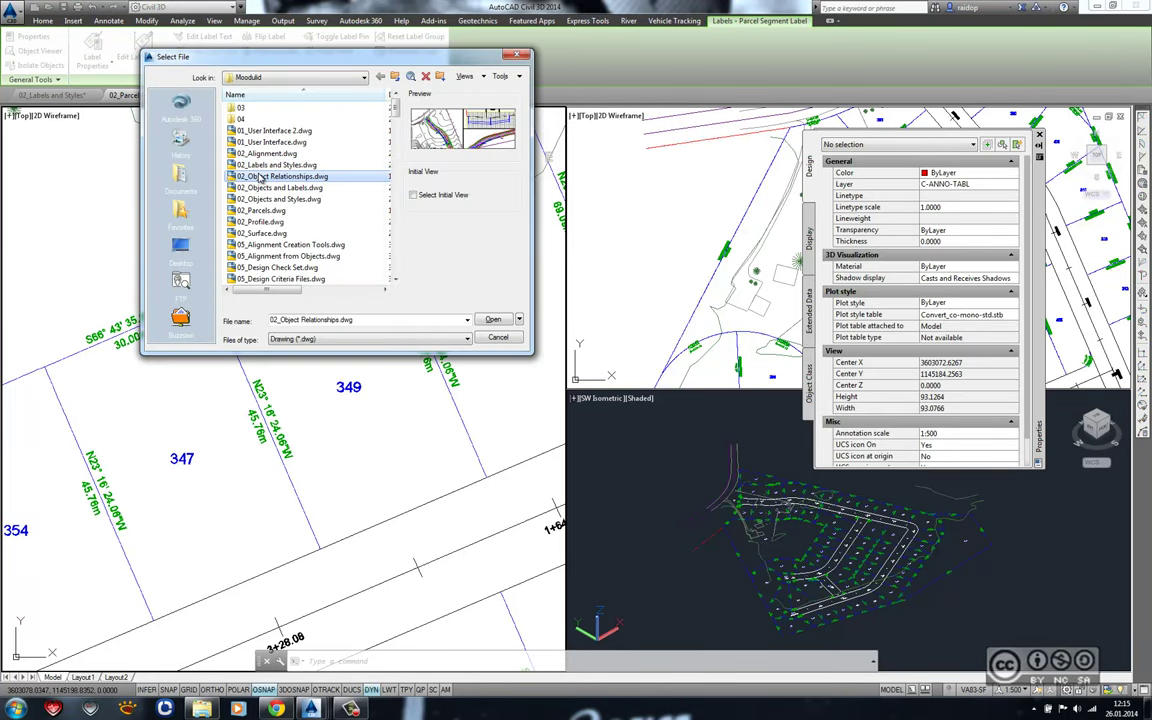
pyautogui.doubleClick(300, 175)
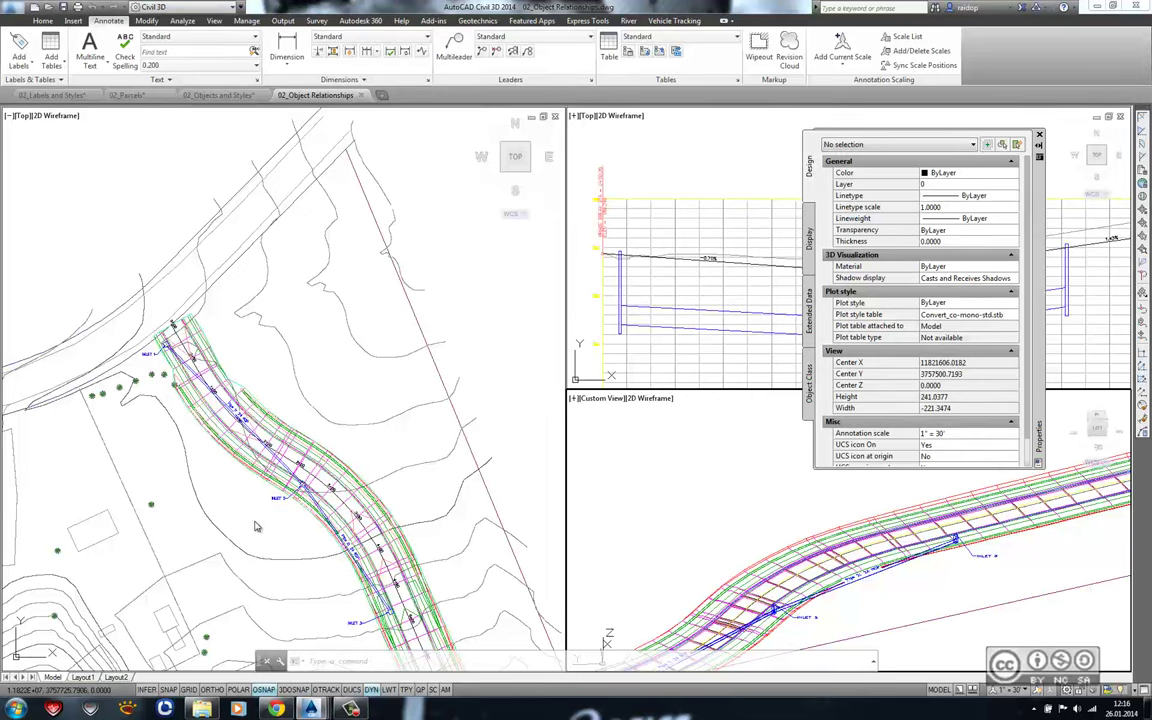
pyautogui.click(264, 690)
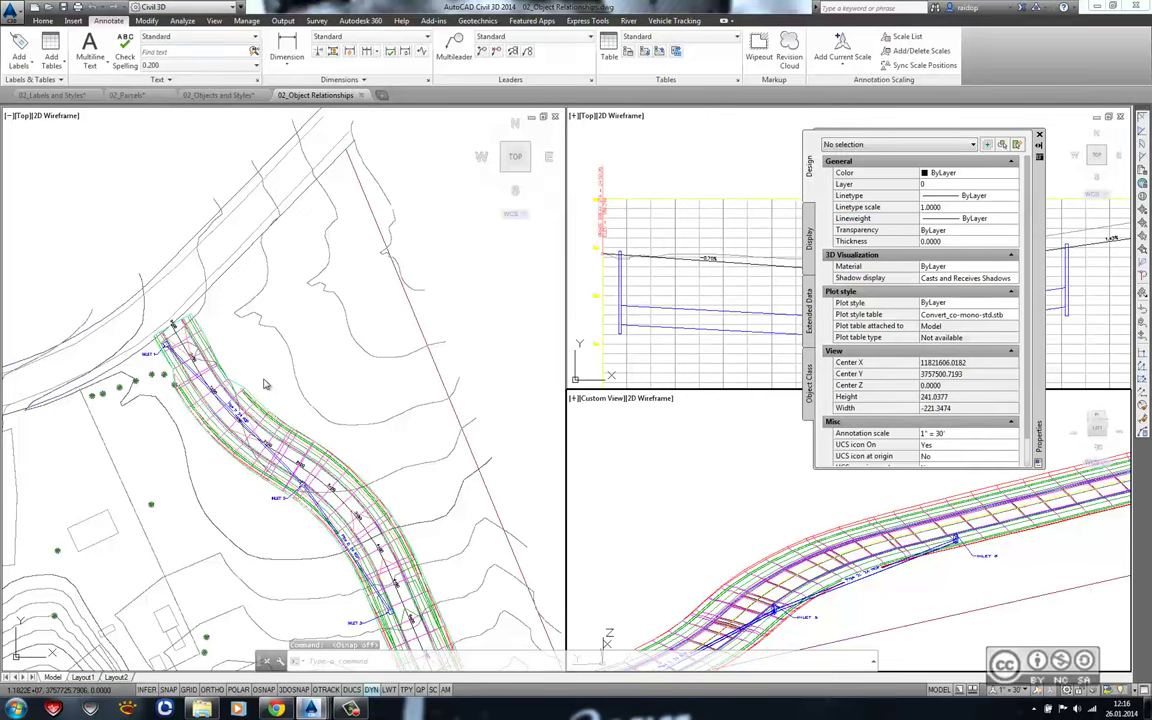
pyautogui.click(1039, 135)
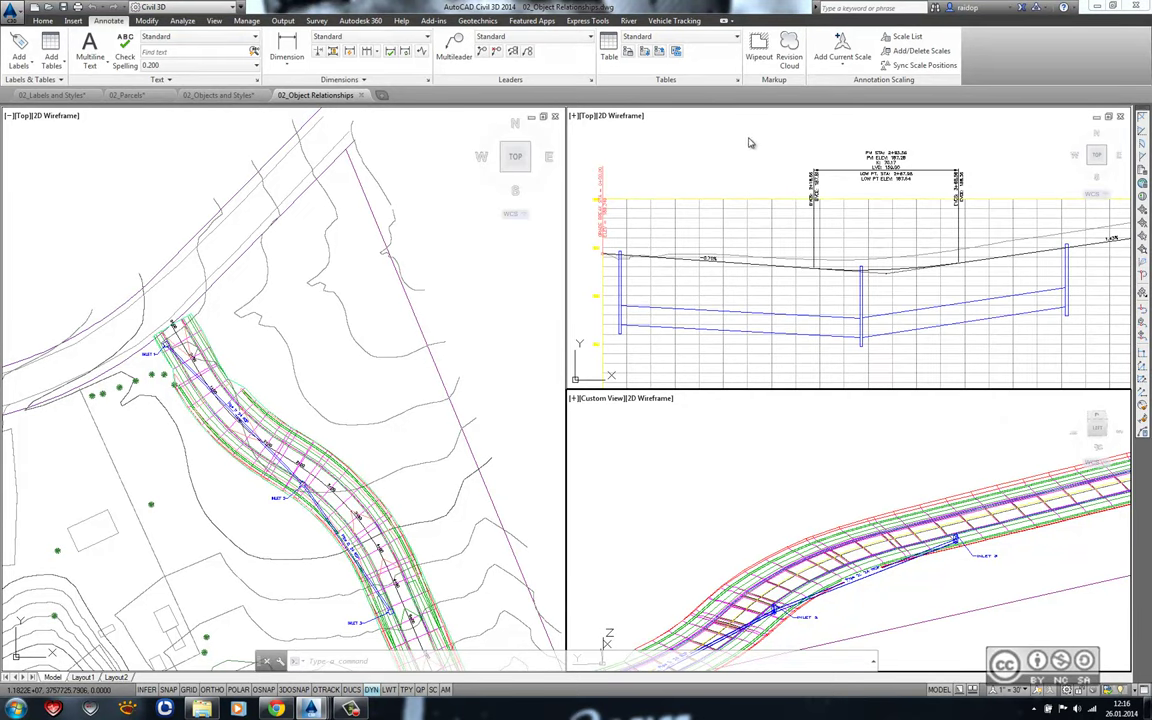
pyautogui.click(661, 130)
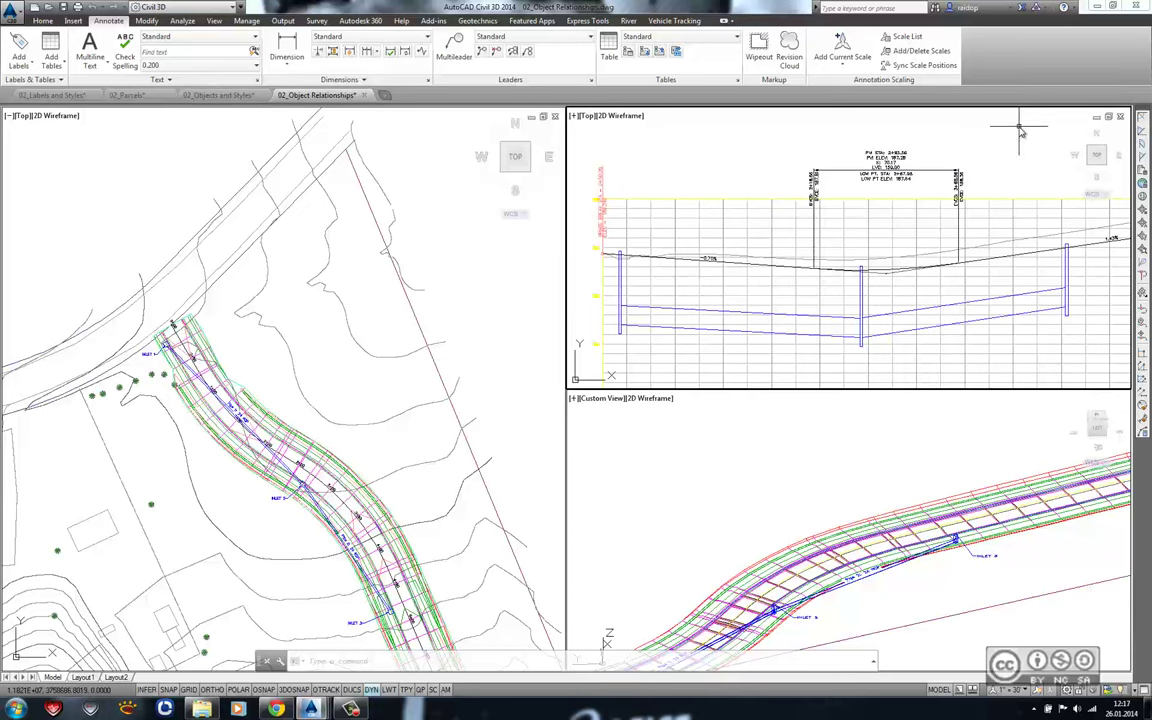
# - Zoom into the profile view and select Main Road PROFILE (1) along its -0.70% grade
pyautogui.scroll(2, 856, 278)
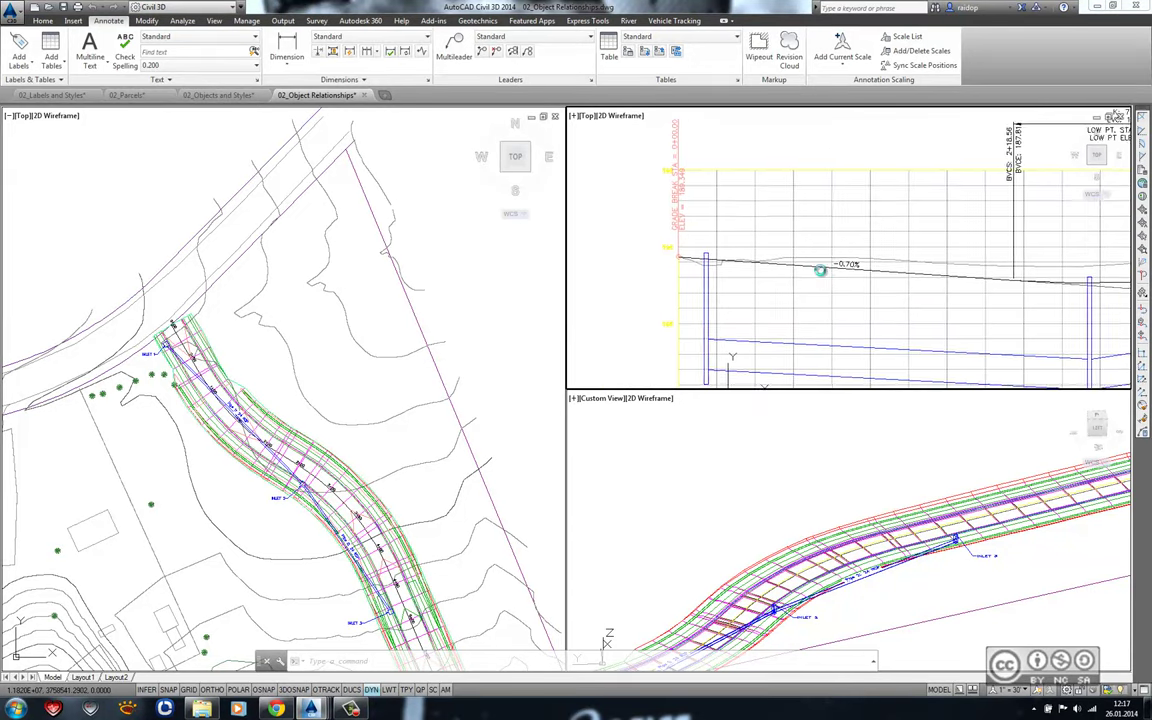
pyautogui.moveTo(820, 267); pyautogui.dragTo(787, 236, button='middle')
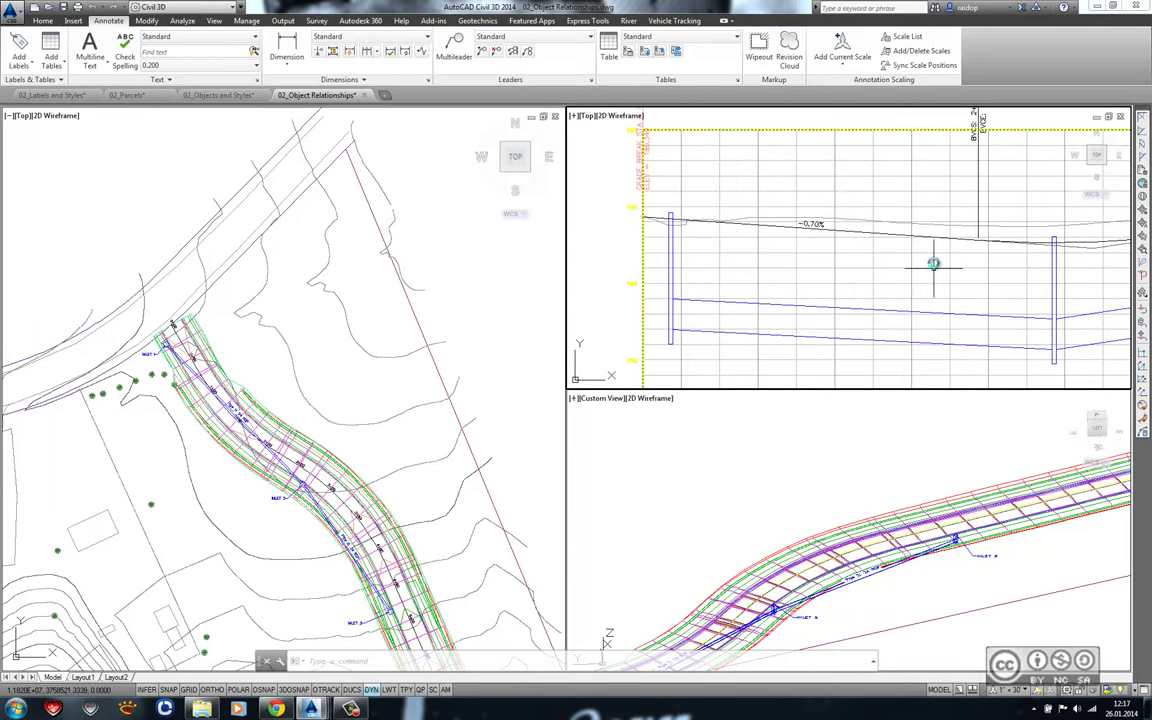
pyautogui.moveTo(941, 260); pyautogui.dragTo(751, 270, button='middle')
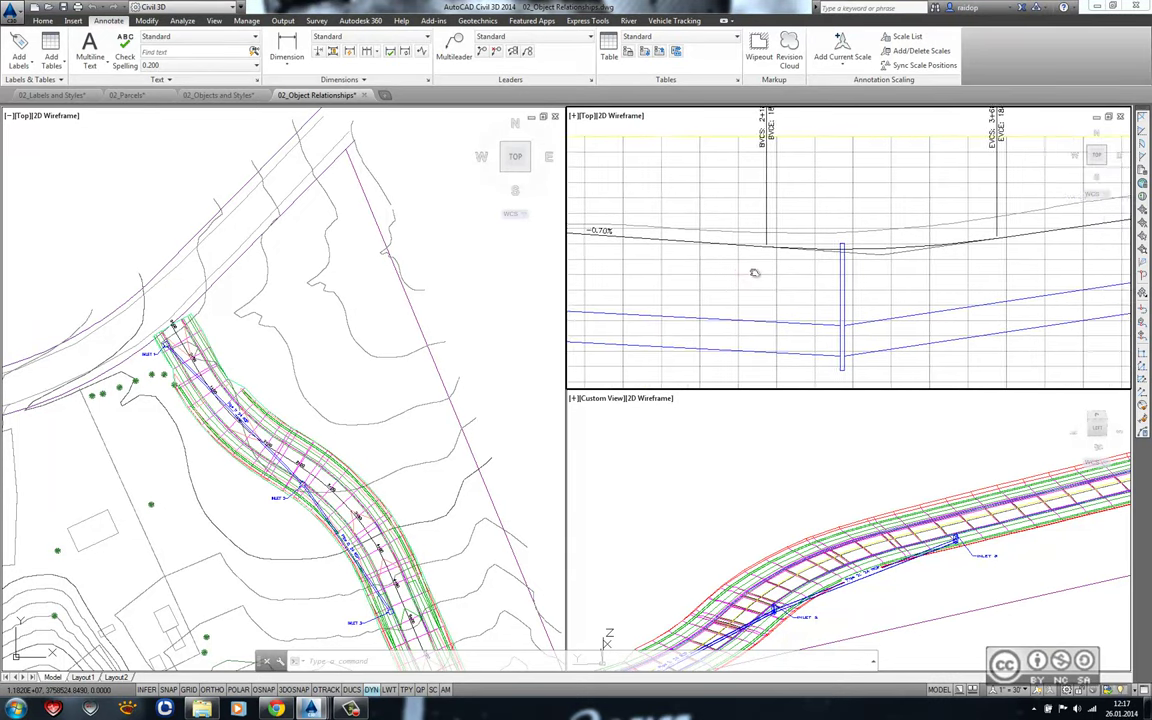
pyautogui.scroll(-2, 778, 291)
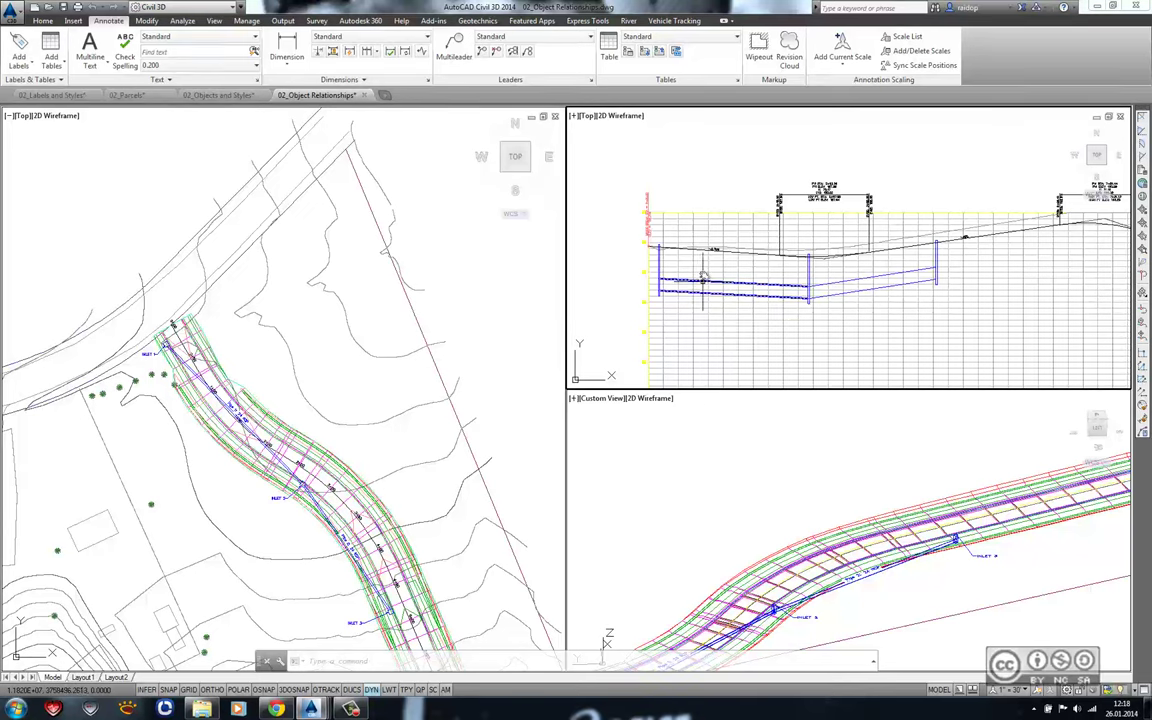
pyautogui.scroll(2, 688, 263)
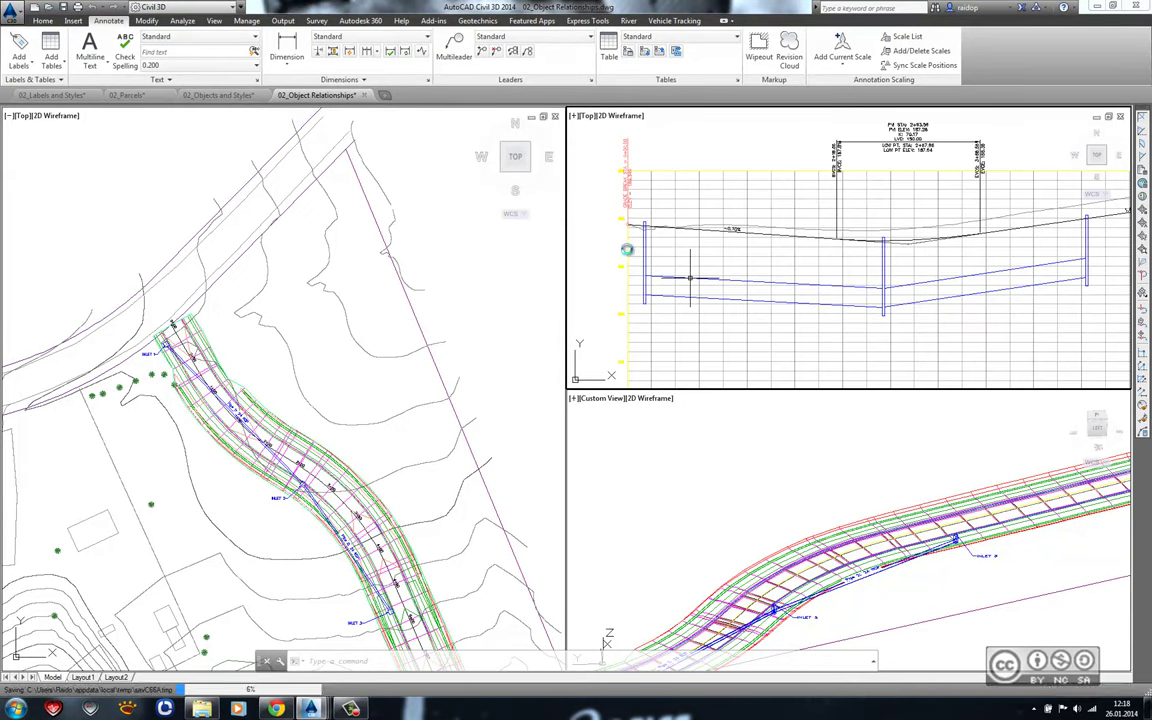
pyautogui.scroll(1, 743, 260)
pyautogui.scroll(1, 751, 247)
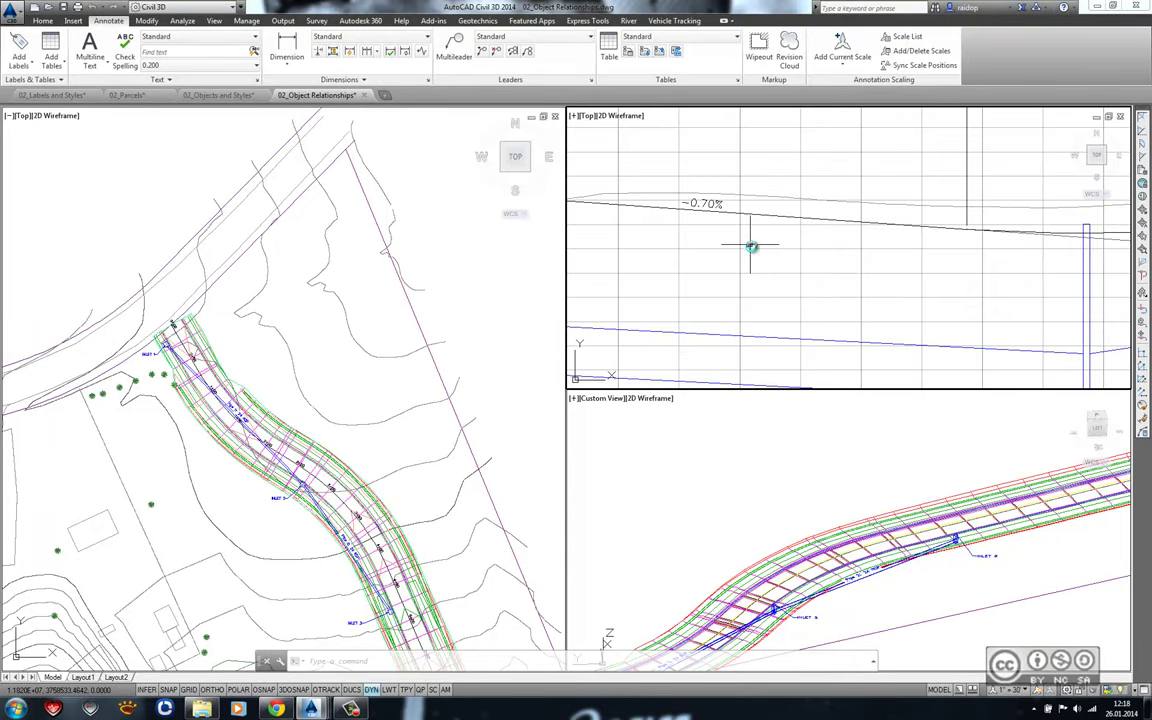
pyautogui.moveTo(746, 244)
pyautogui.mouseDown(button='middle')
pyautogui.moveTo(820, 311)
pyautogui.moveTo(841, 281)
pyautogui.mouseUp(button='middle')
pyautogui.click(841, 281)
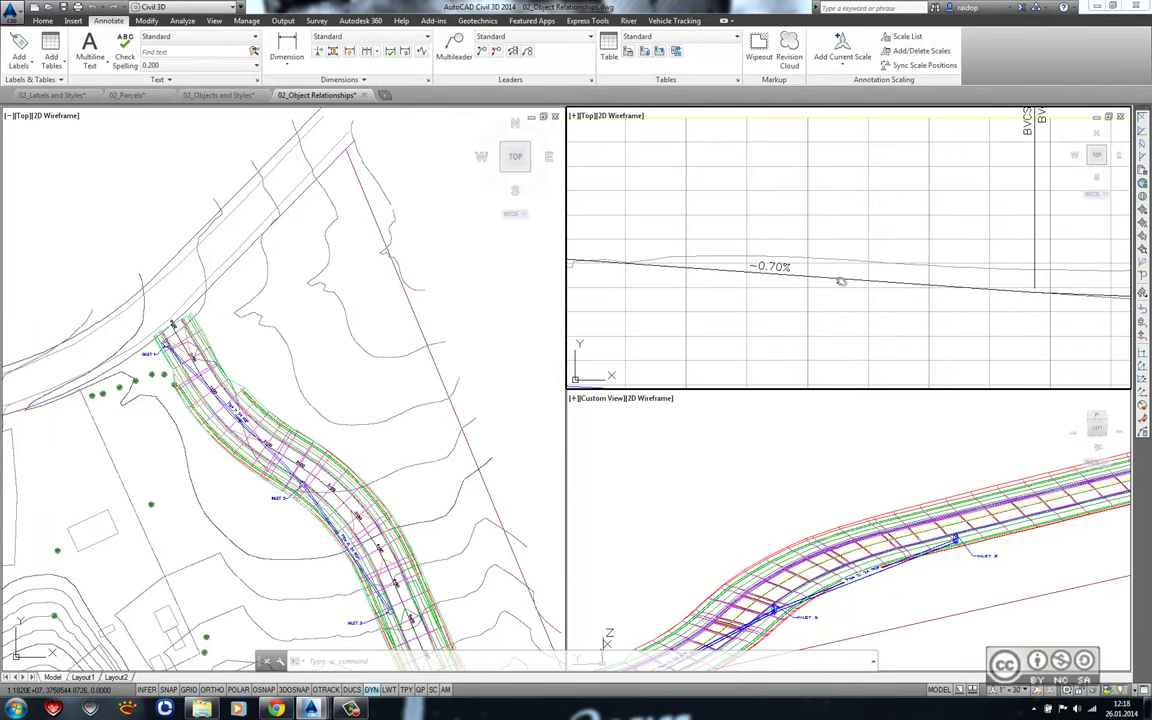
pyautogui.scroll(-2, 820, 278)
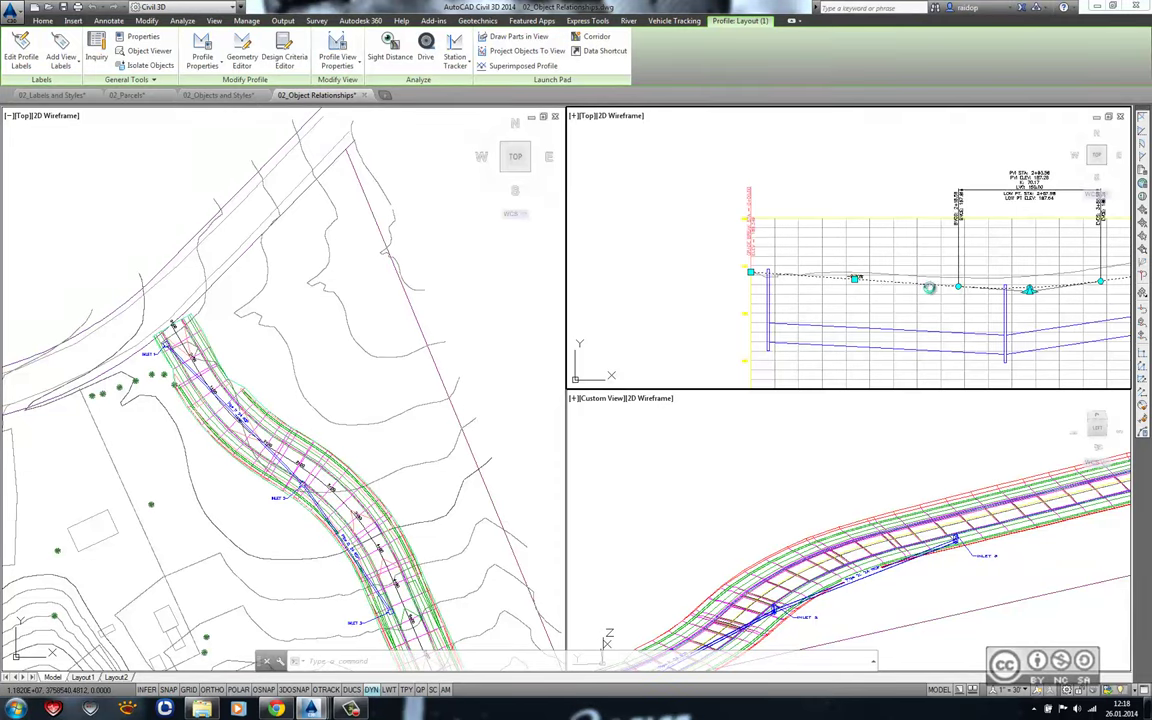
pyautogui.scroll(2, 768, 290)
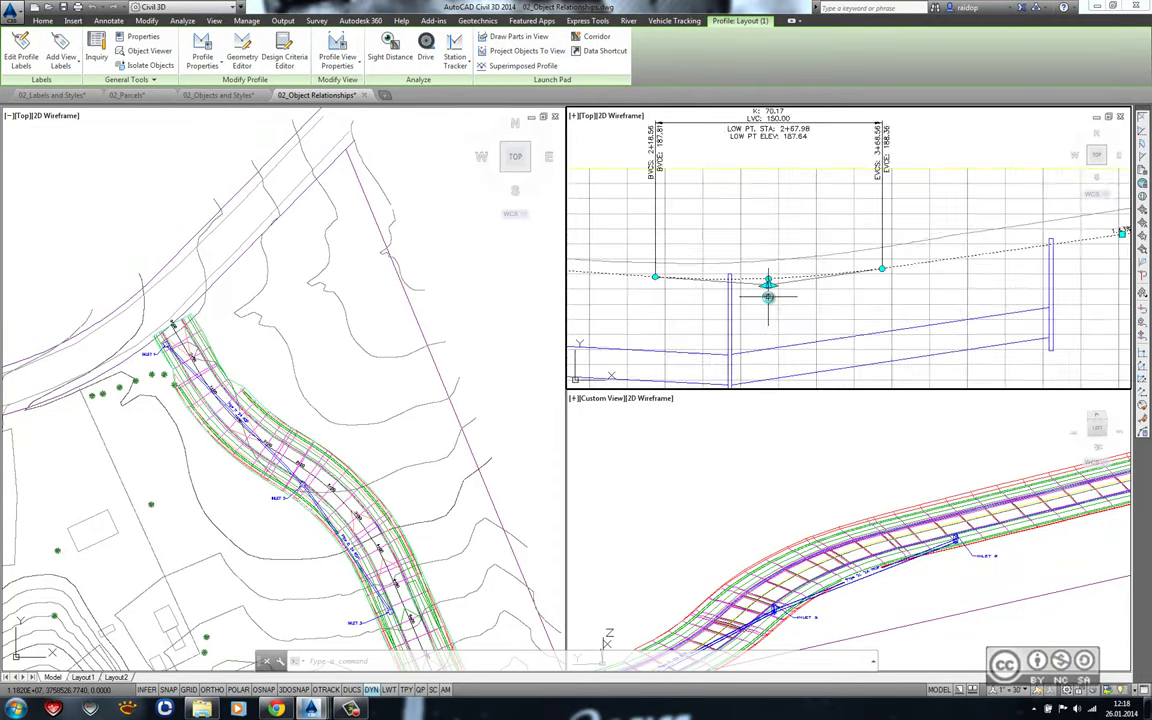
pyautogui.scroll(1, 768, 297)
pyautogui.scroll(2, 767, 296)
pyautogui.scroll(2, 843, 317)
pyautogui.scroll(1, 838, 290)
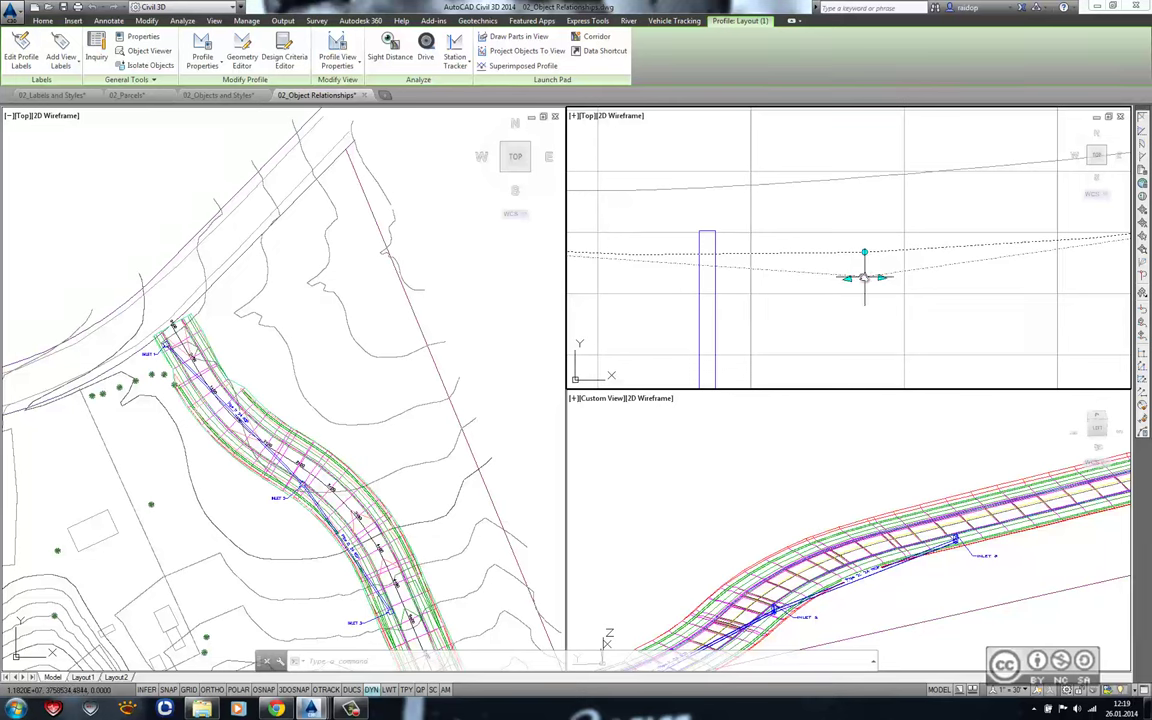
# - Raise the sag PVI at 2+93.17 to elevation 194.28, making a crest with high point 194.23
pyautogui.click(864, 276)
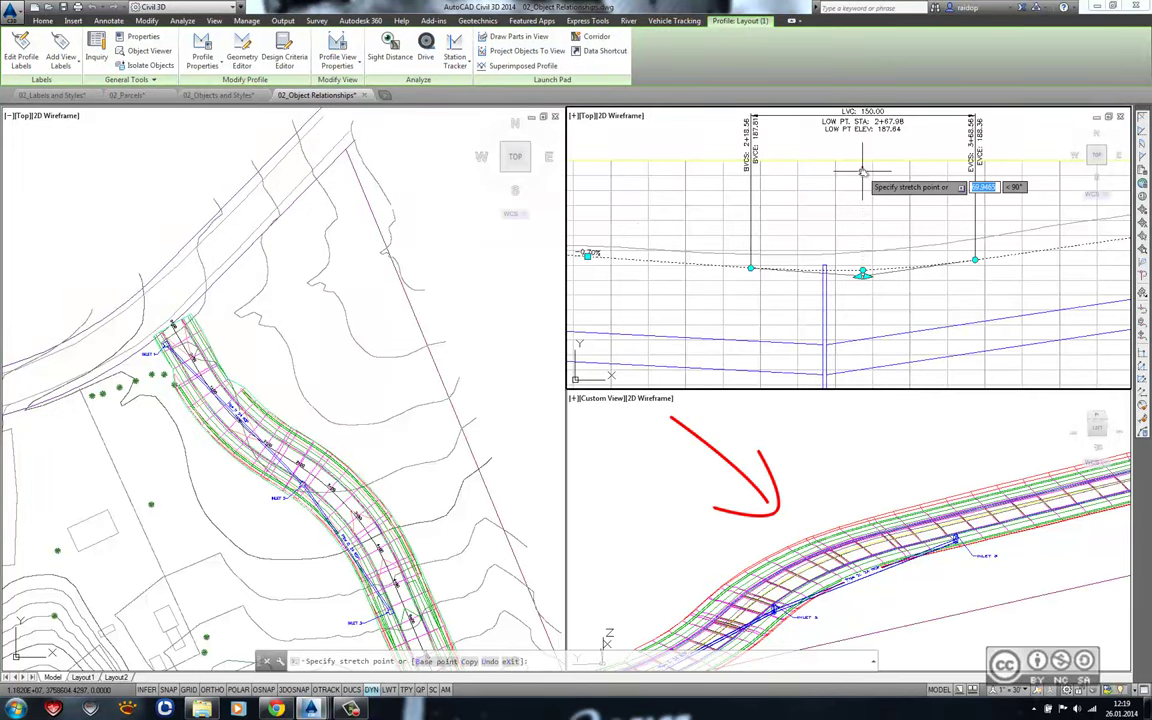
pyautogui.click(863, 172)
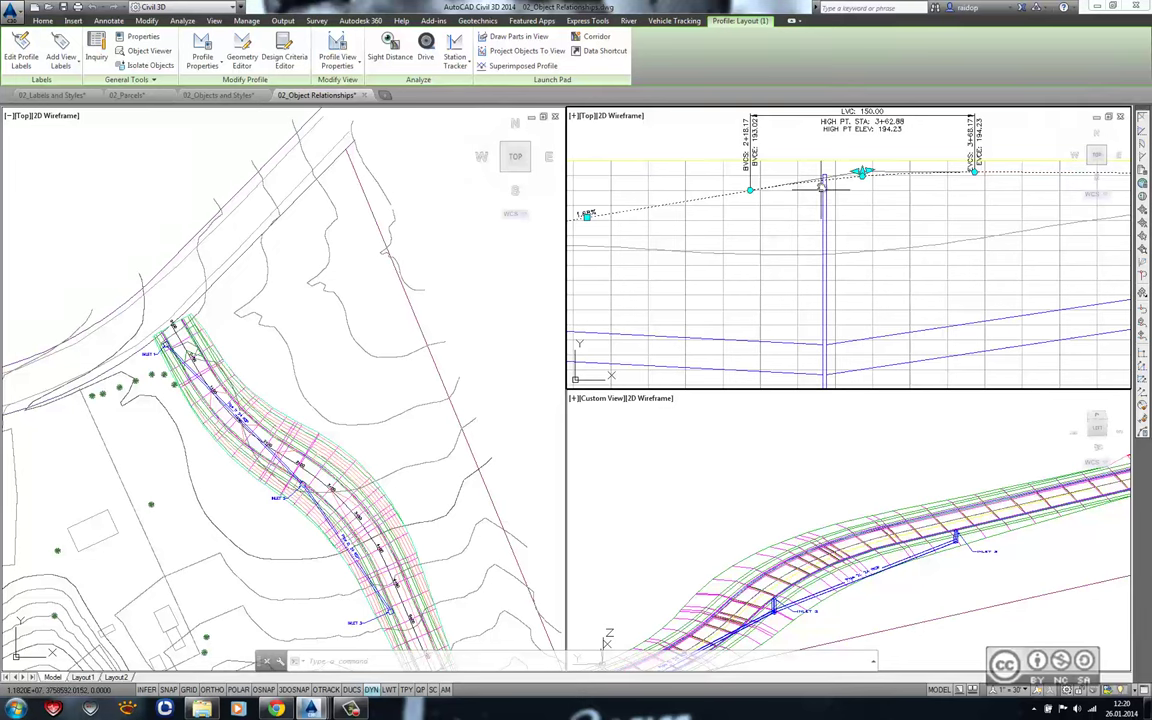
pyautogui.scroll(-4, 835, 183)
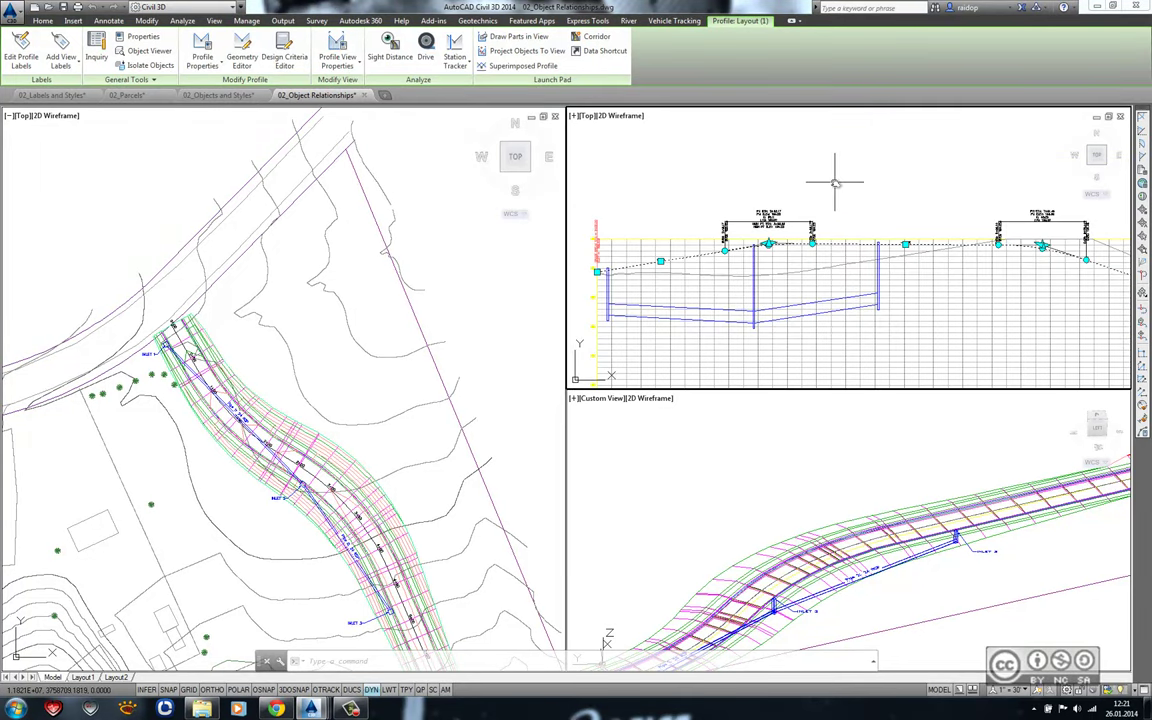
pyautogui.moveTo(835, 183)
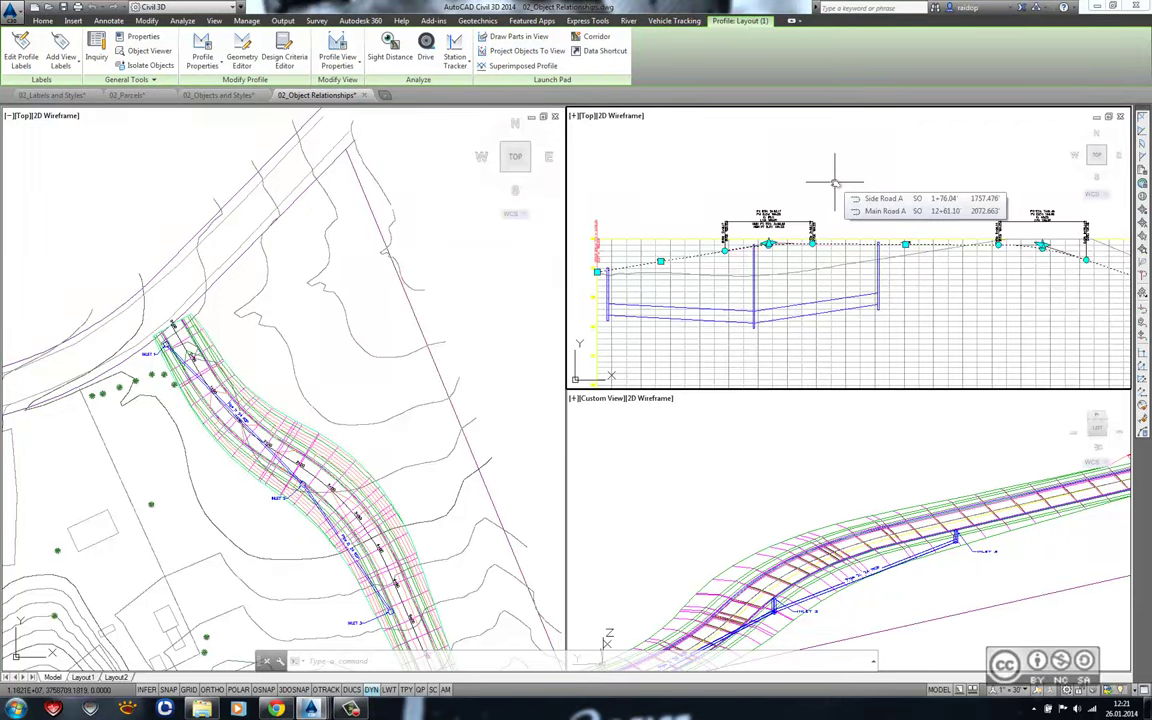
pyautogui.scroll(3, 802, 272)
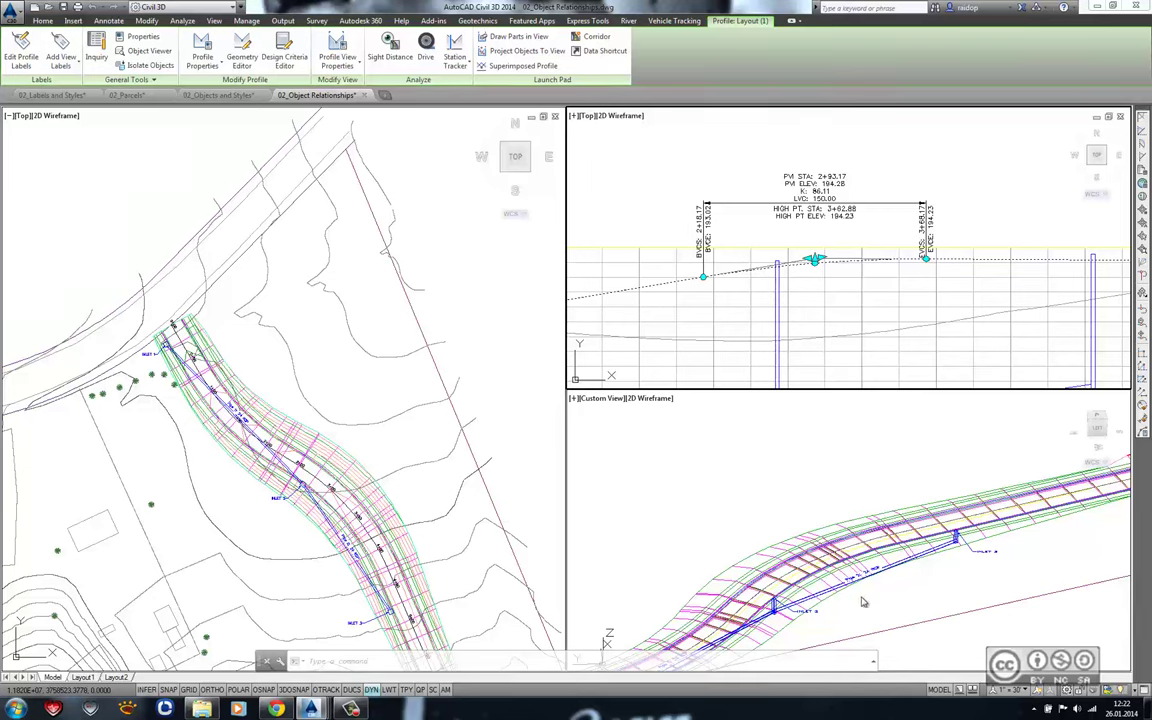
pyautogui.scroll(-2, 818, 290)
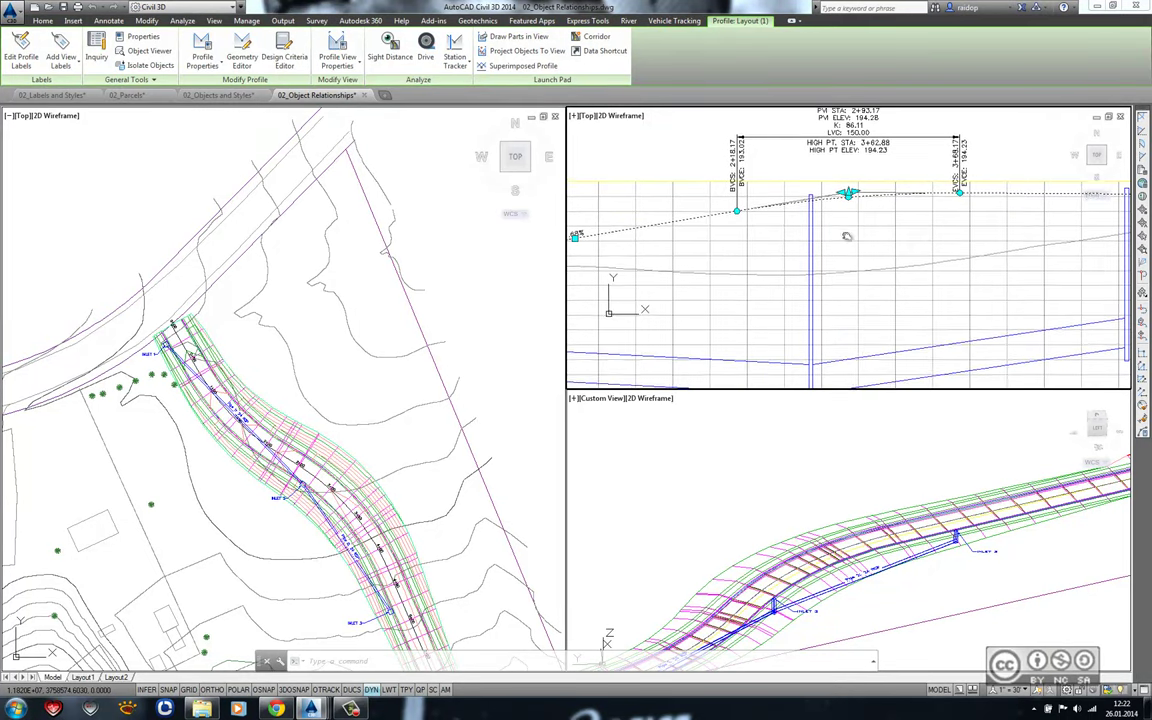
pyautogui.scroll(-1, 854, 309)
pyautogui.scroll(-1, 854, 309)
pyautogui.moveTo(868, 303); pyautogui.dragTo(892, 275, button='middle')
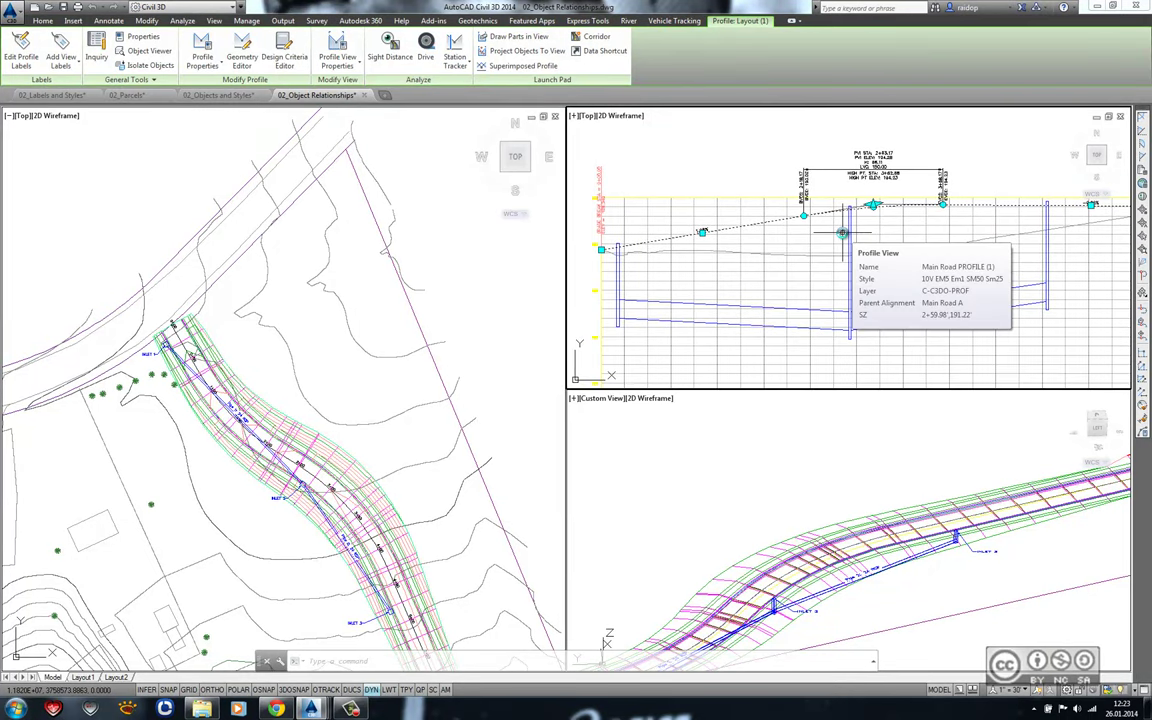
pyautogui.click(876, 231)
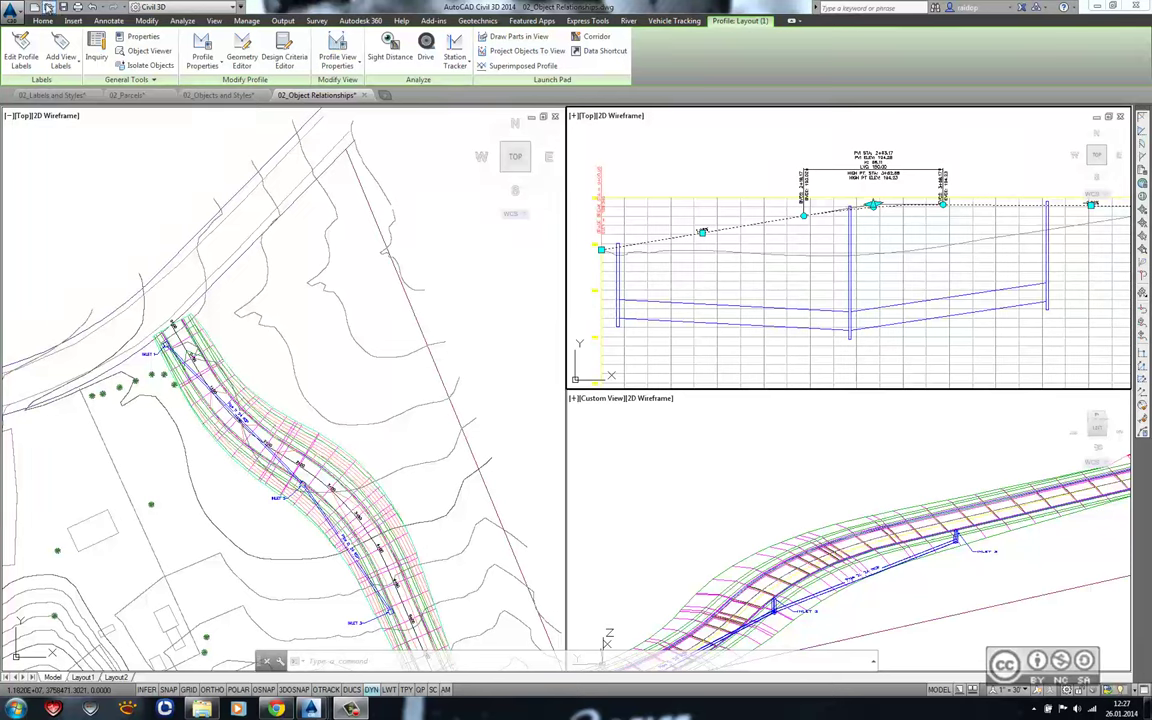
# - Open the 02_Objects and Labels.dwg drawing
pyautogui.click(48, 7)
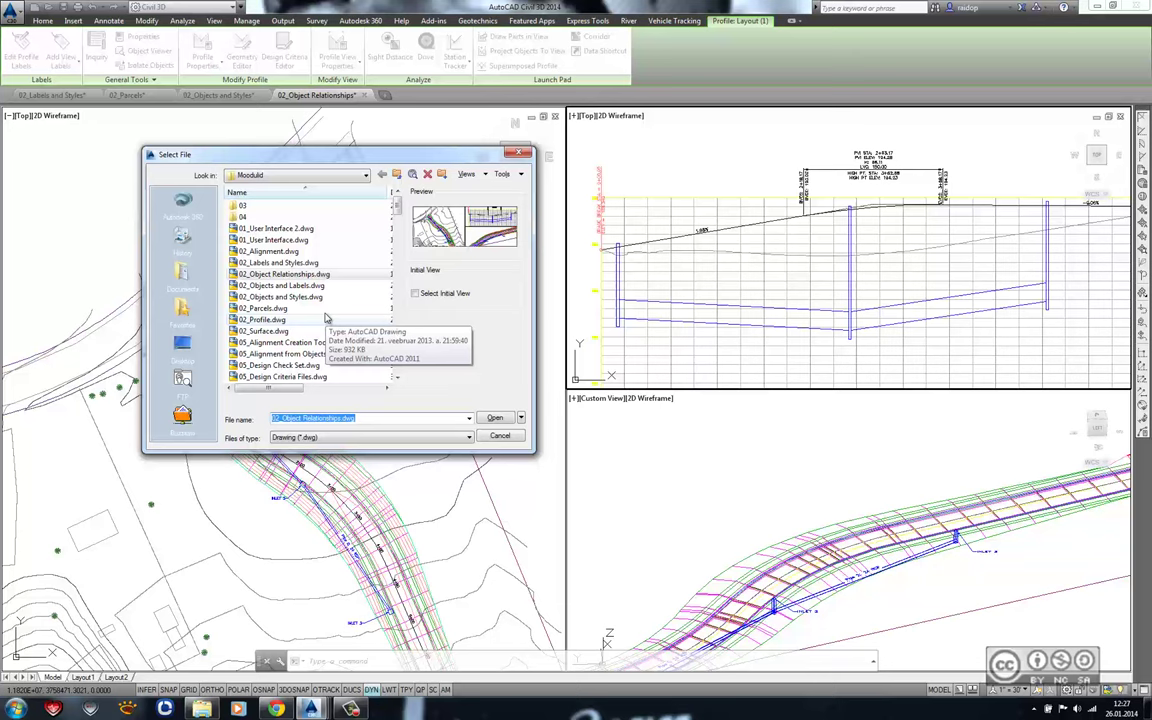
pyautogui.click(280, 285)
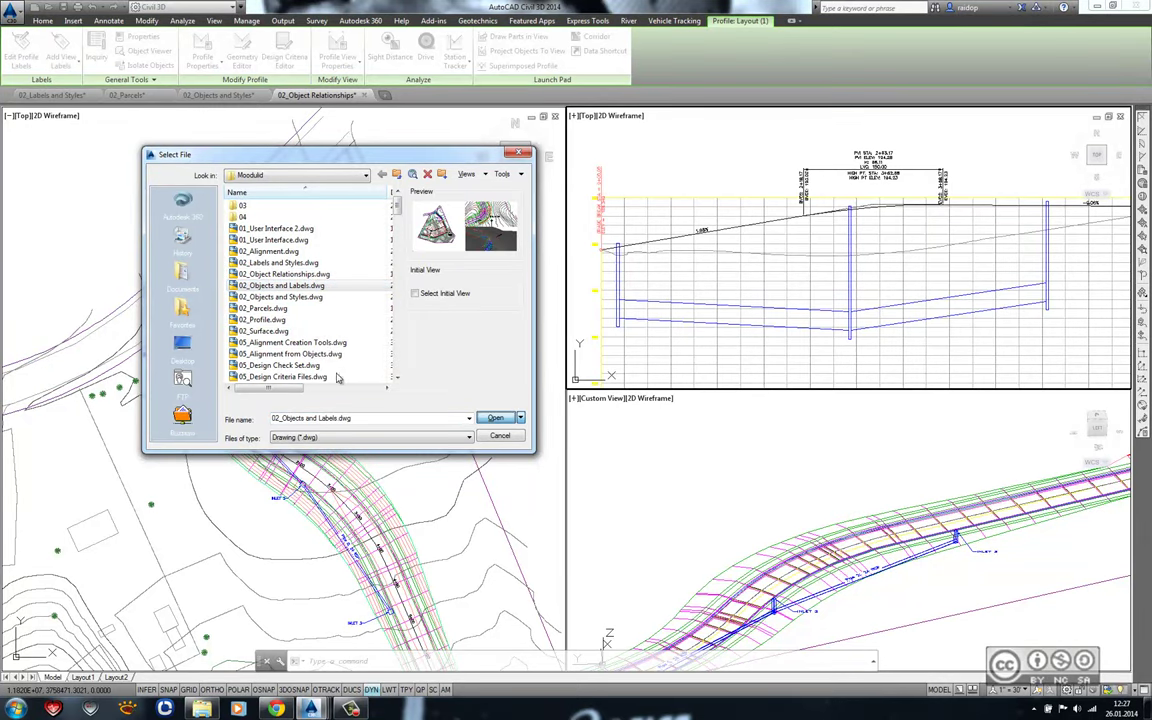
pyautogui.click(495, 417)
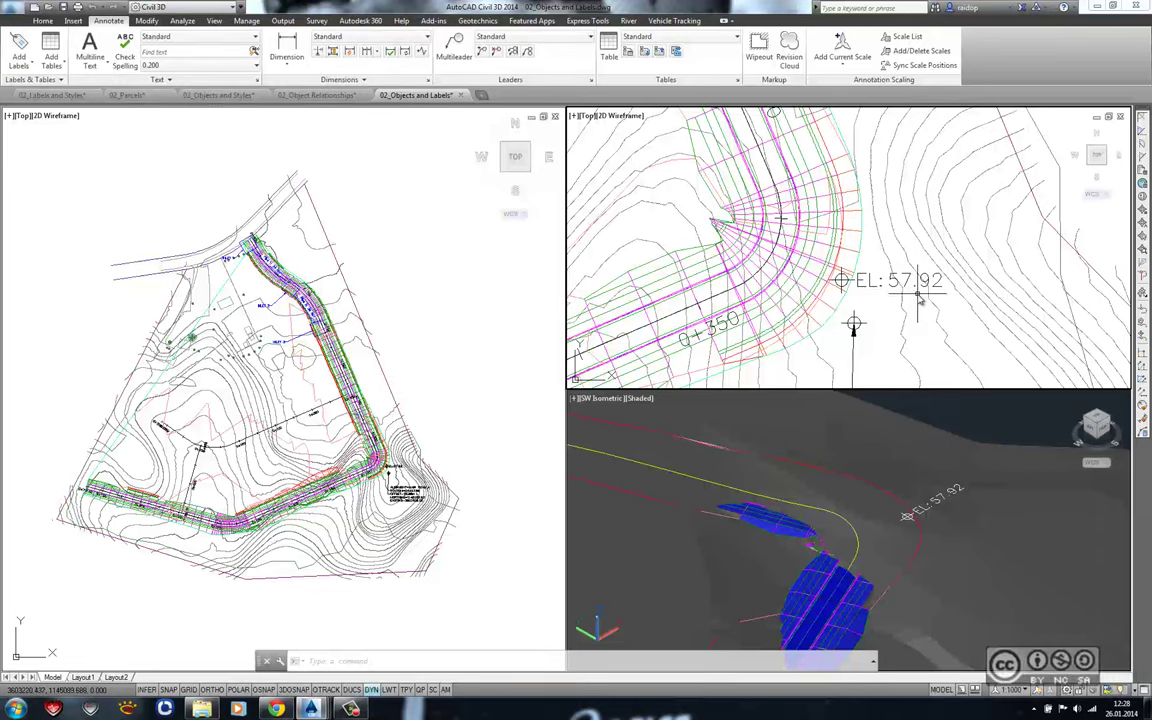
# - Select the EG and FG TIN surface near the EL: 57.92 spot label
pyautogui.scroll(2, 905, 292)
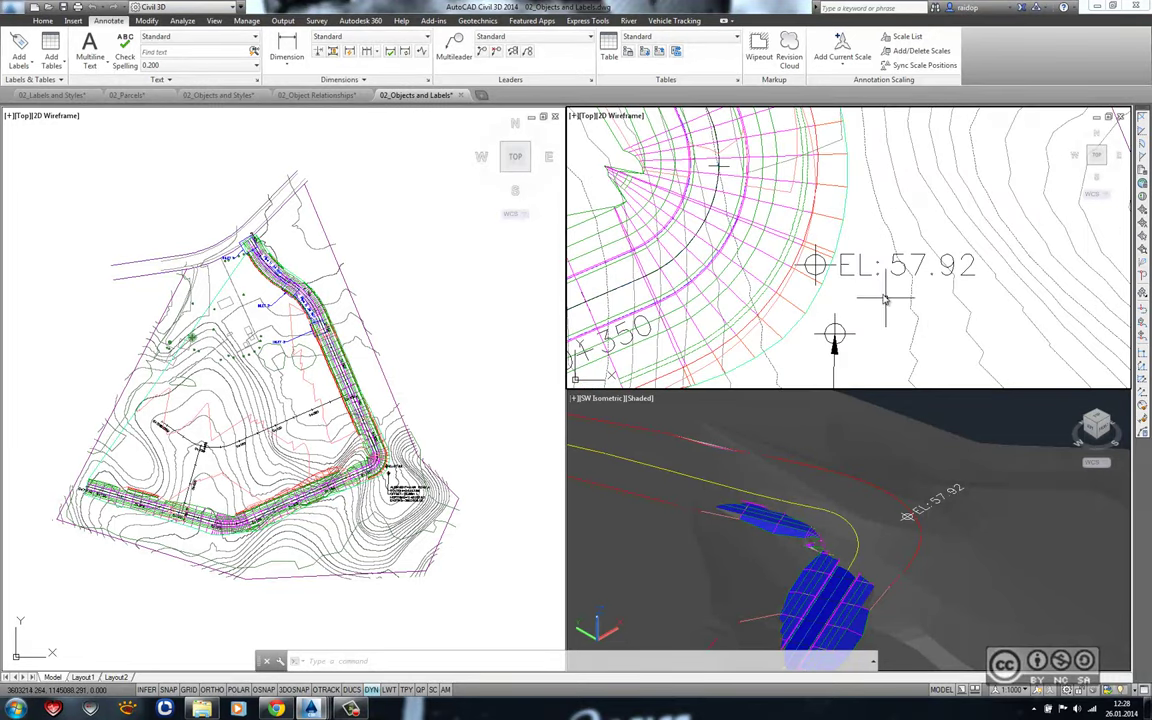
pyautogui.moveTo(899, 284); pyautogui.dragTo(933, 270, button='middle')
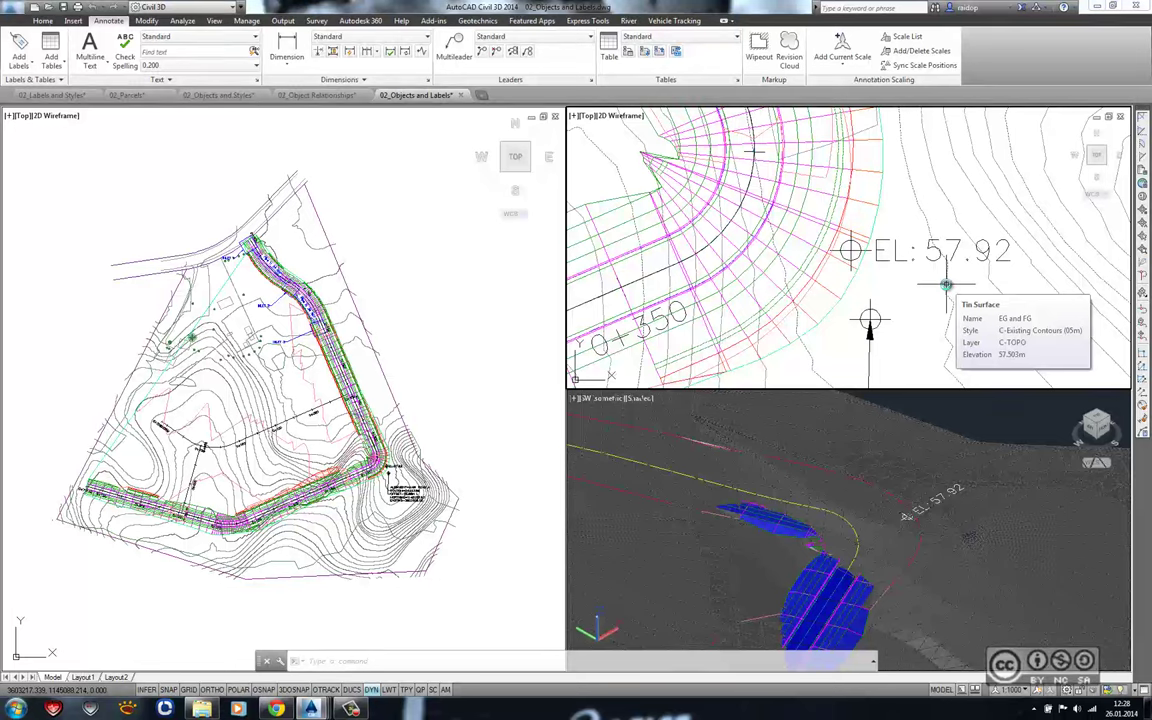
pyautogui.click(946, 284)
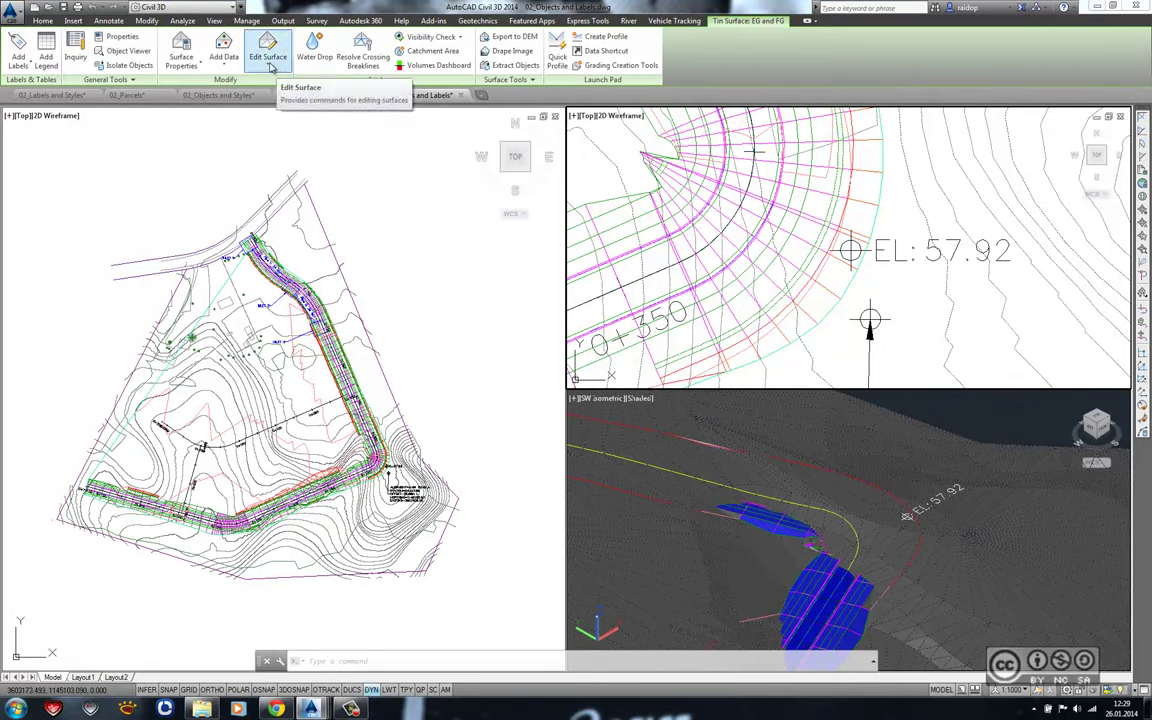
# - Use Paste Surface to add Main Road A FG, changing the spot label to EL: 57.07
pyautogui.click(268, 60)
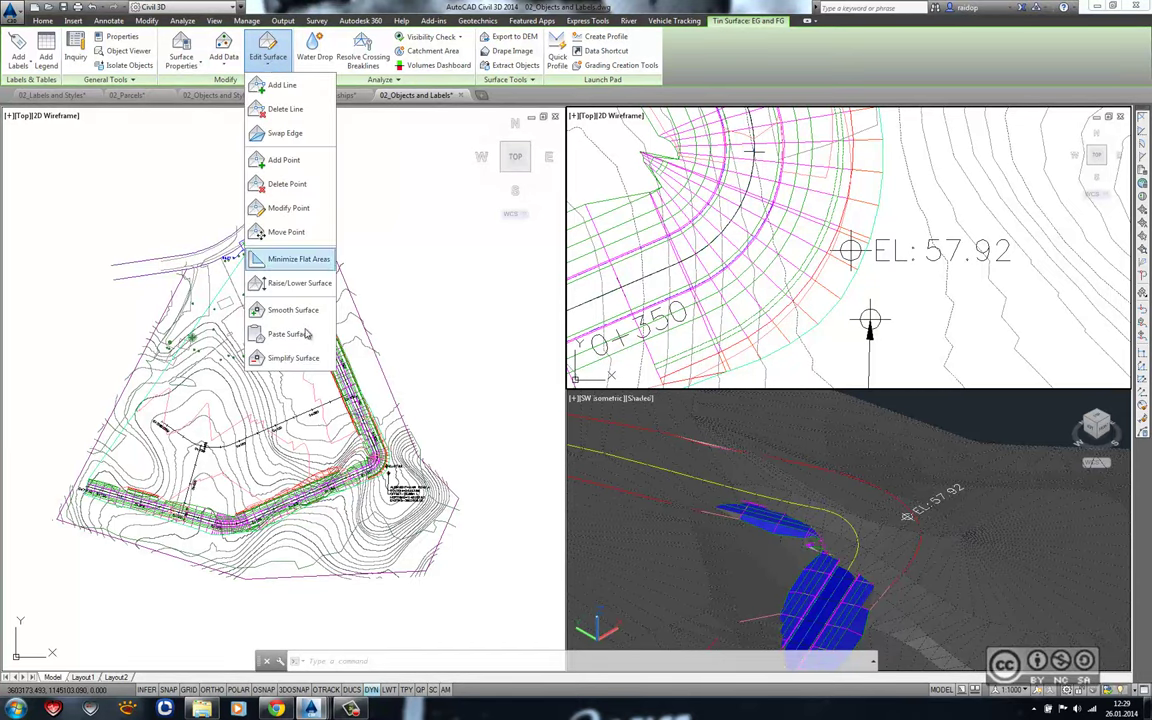
pyautogui.click(288, 333)
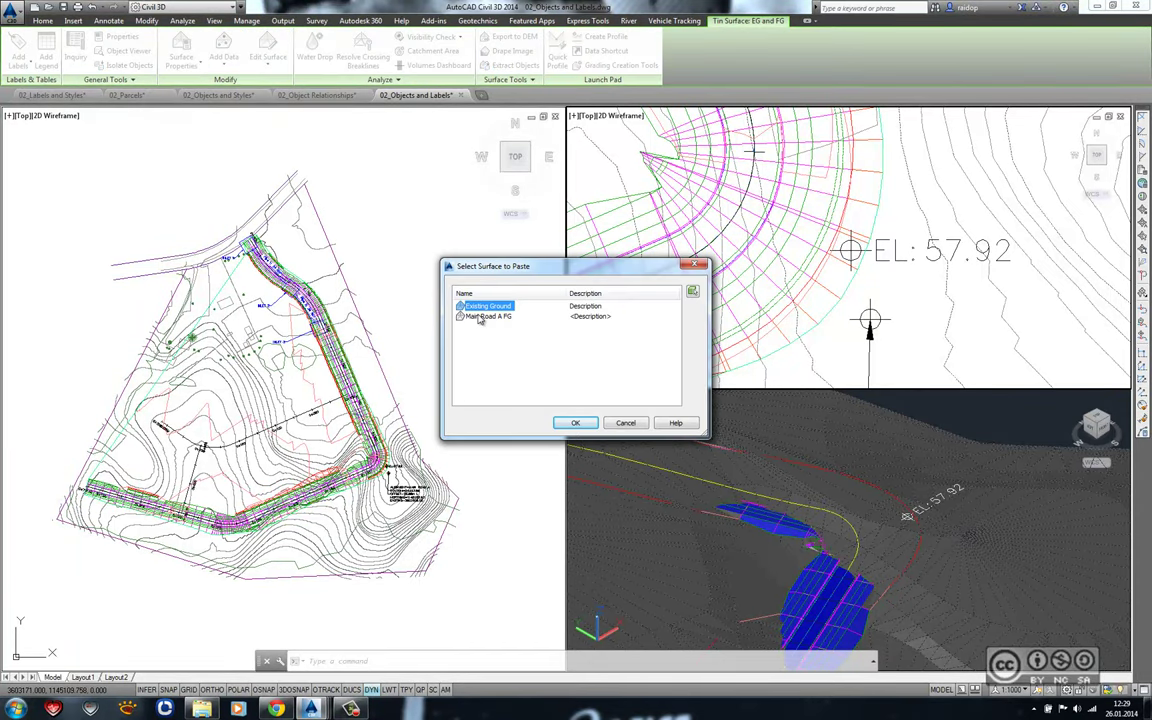
pyautogui.click(466, 317)
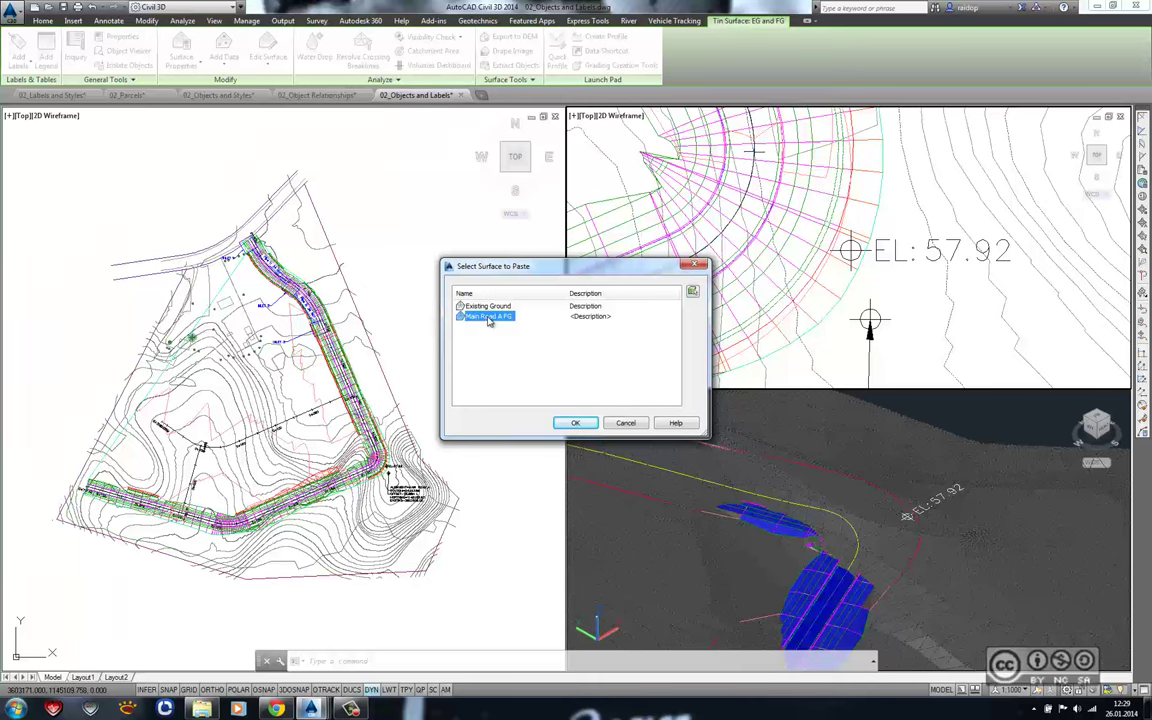
pyautogui.click(575, 423)
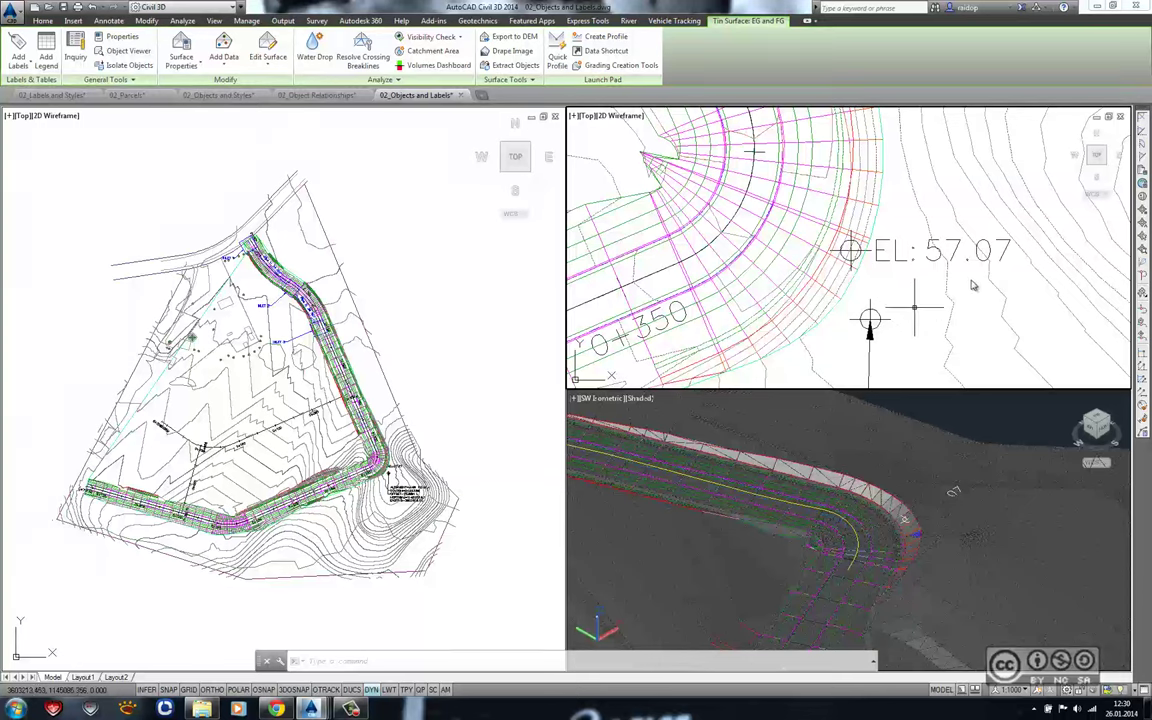
pyautogui.moveTo(978, 284)
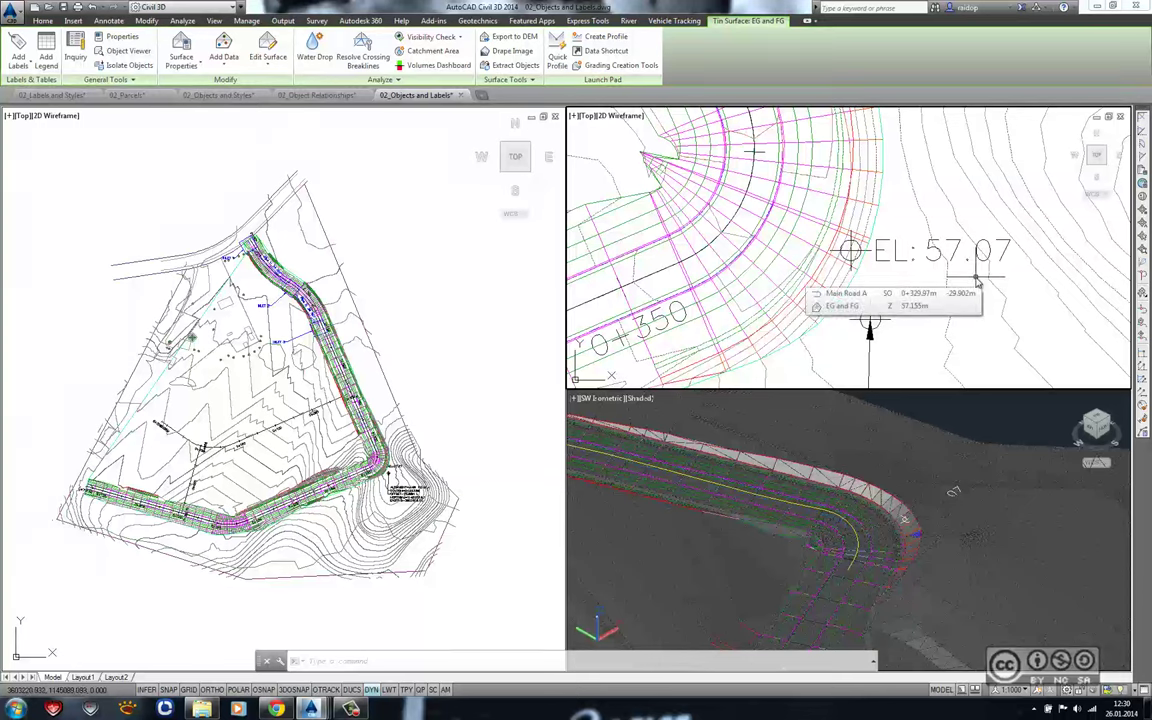
# - Bring the Main Road A label at station 0+333.96 into view and select the alignment
pyautogui.moveTo(978, 284); pyautogui.dragTo(911, 245, button='middle')
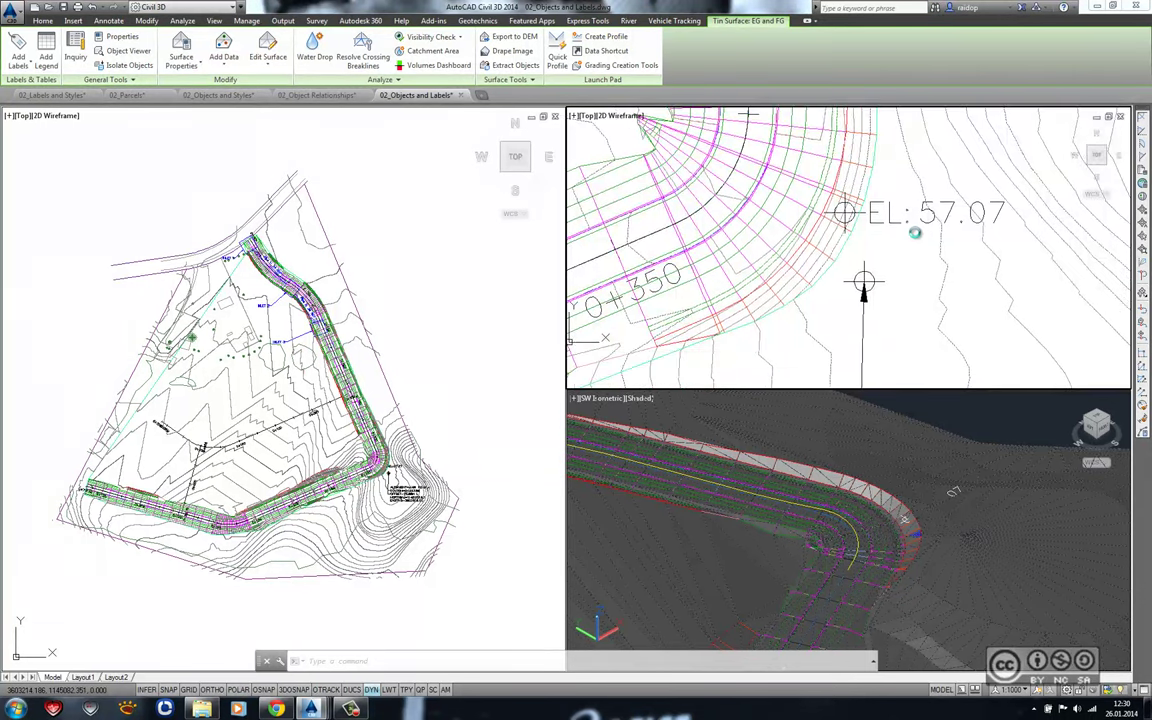
pyautogui.scroll(-2, 817, 227)
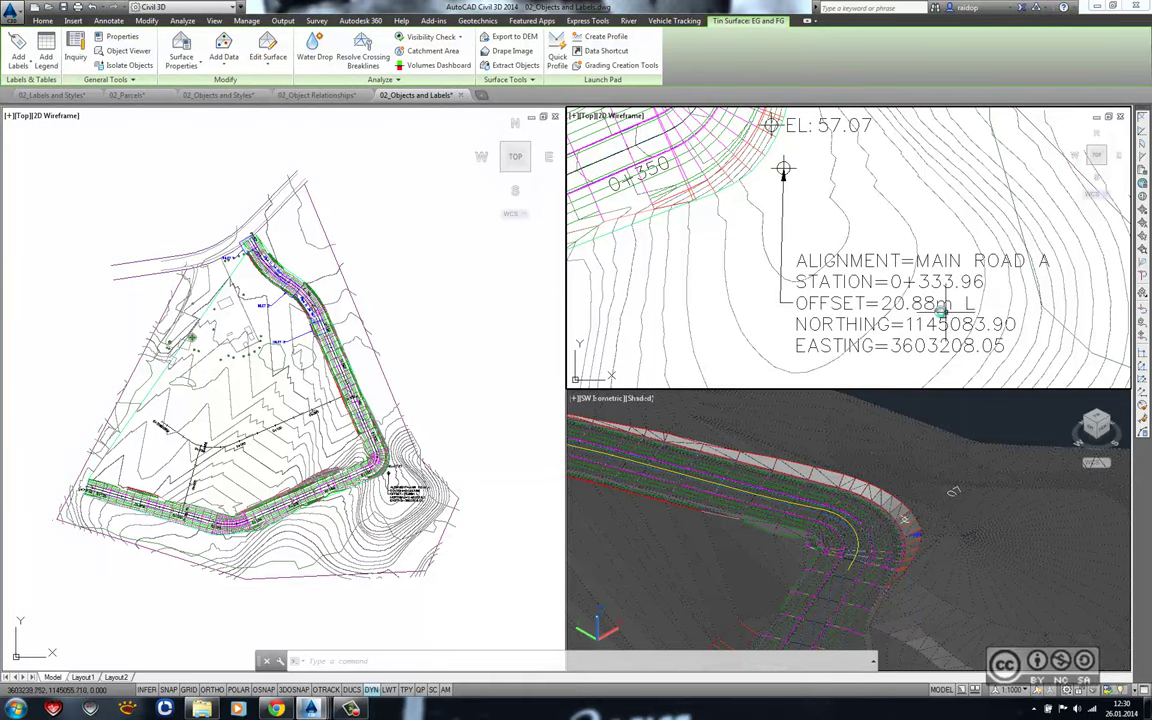
pyautogui.moveTo(754, 215); pyautogui.dragTo(790, 265, button='middle')
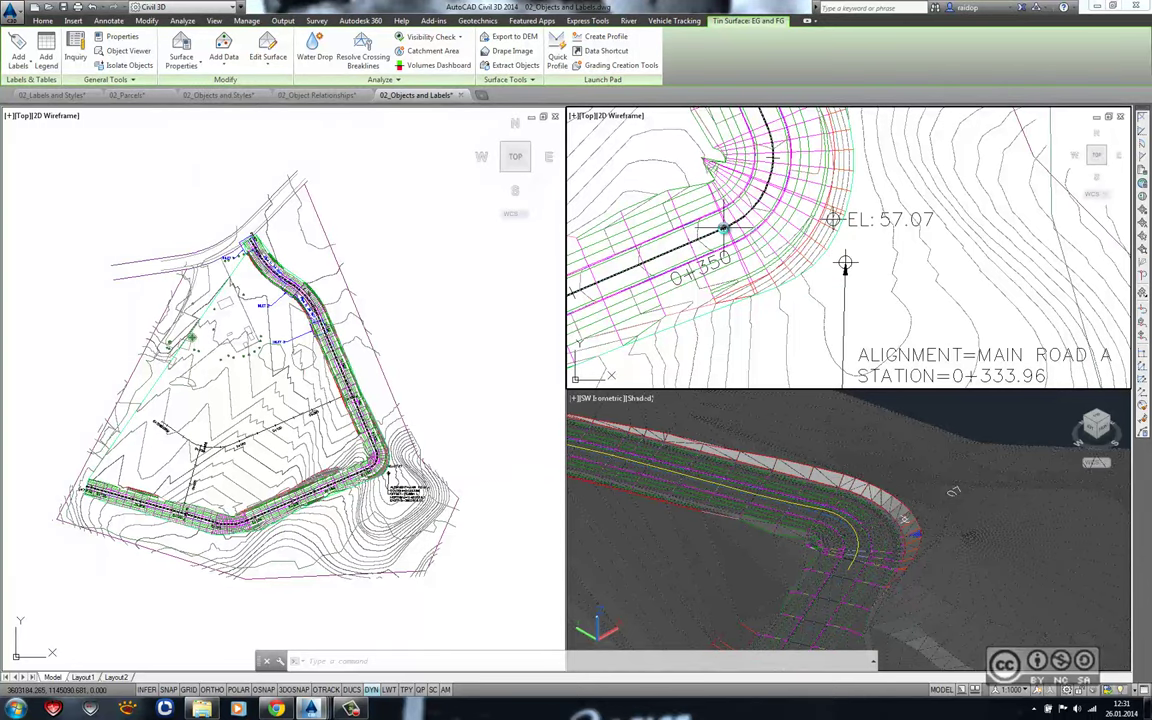
pyautogui.click(722, 229)
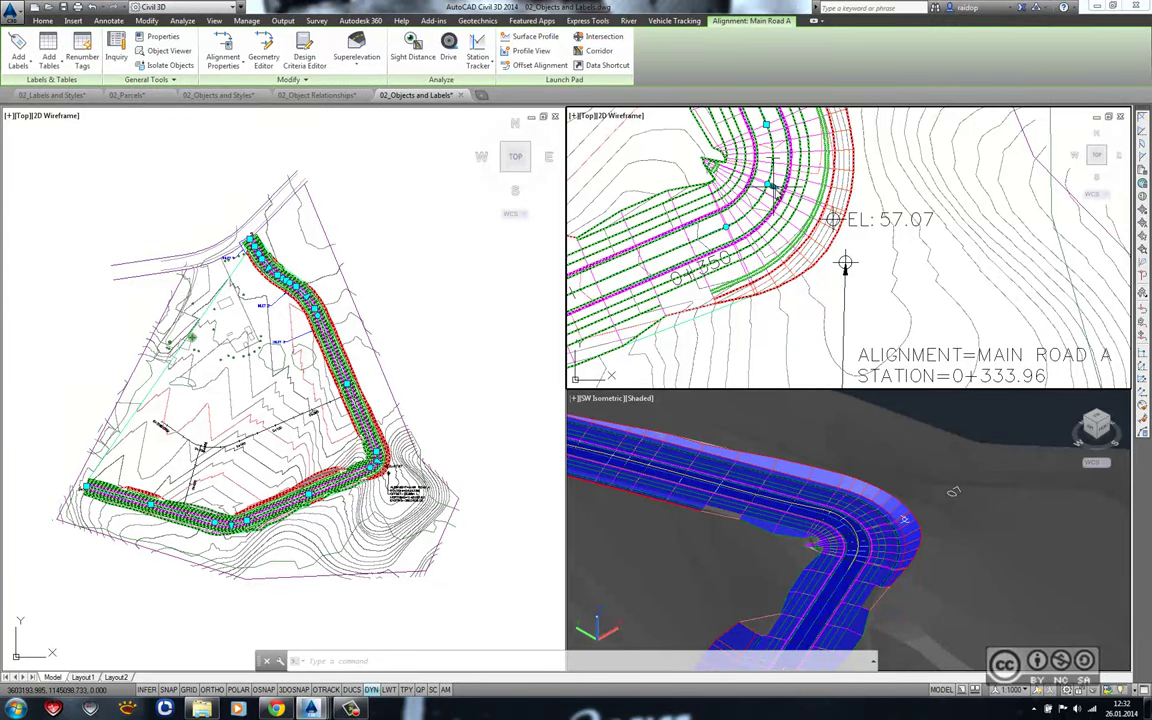
# - Stretch a Main Road A curve grip to a new point, moving the label to station 0+332.12, EL 57.92
pyautogui.click(772, 186)
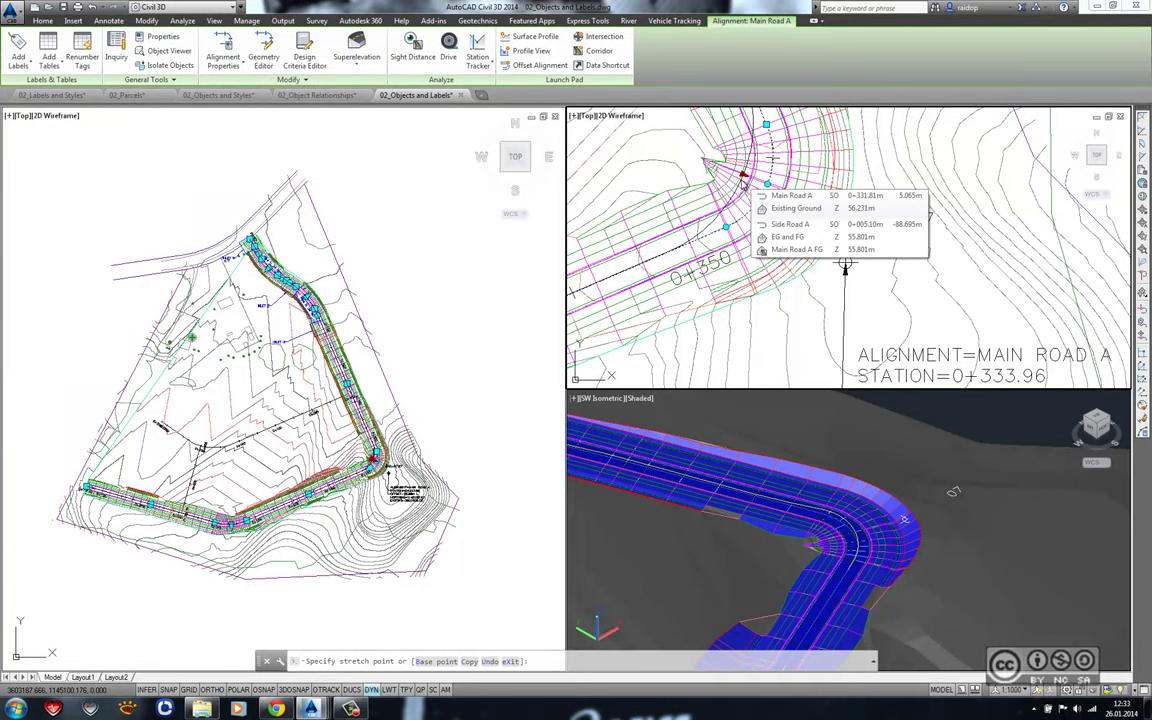
pyautogui.click(845, 265)
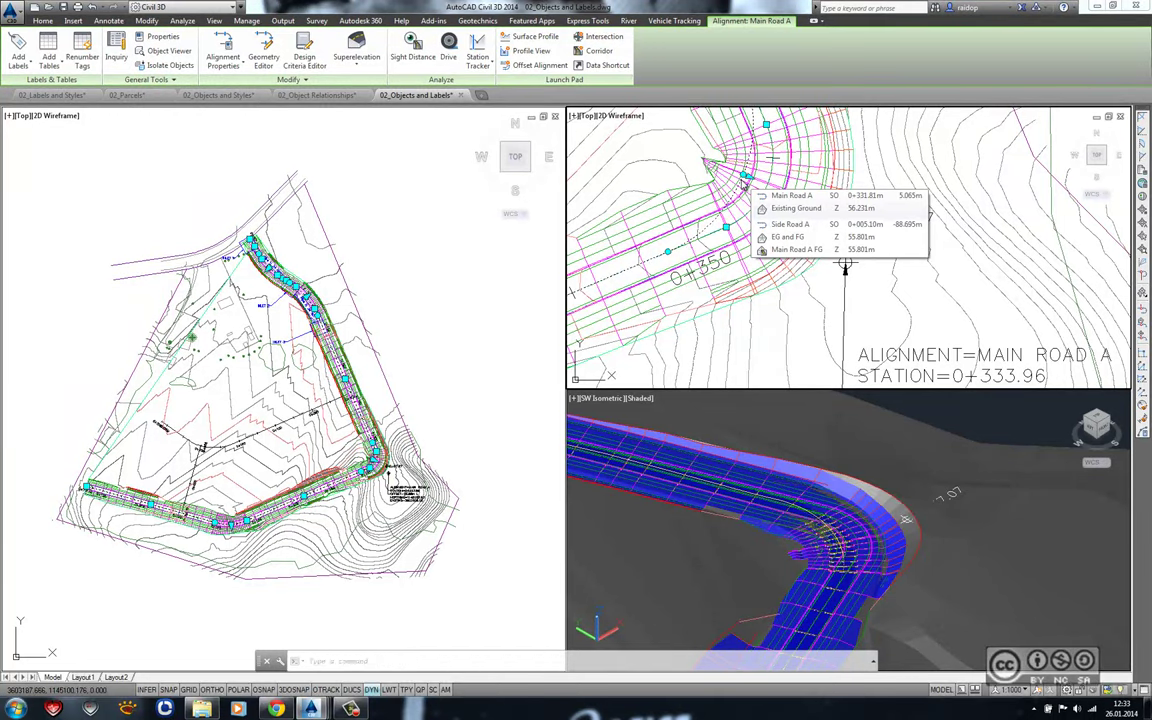
pyautogui.hotkey('ctrl', 'z')
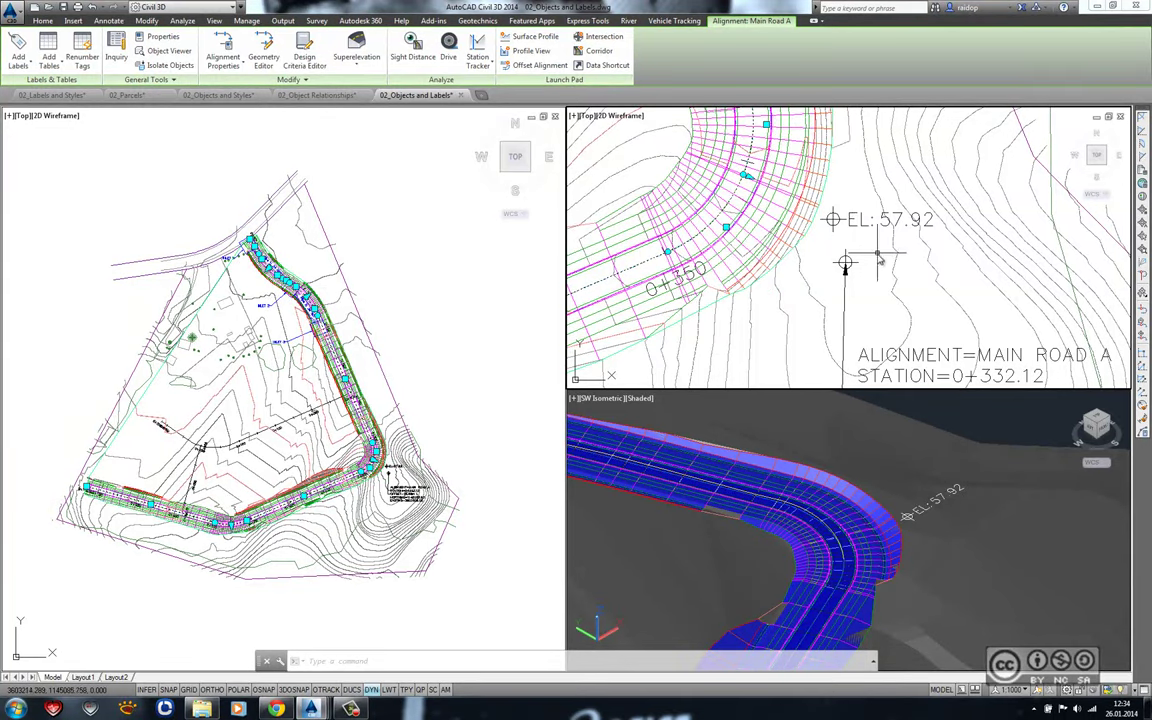
pyautogui.moveTo(877, 258); pyautogui.dragTo(836, 183, button='middle')
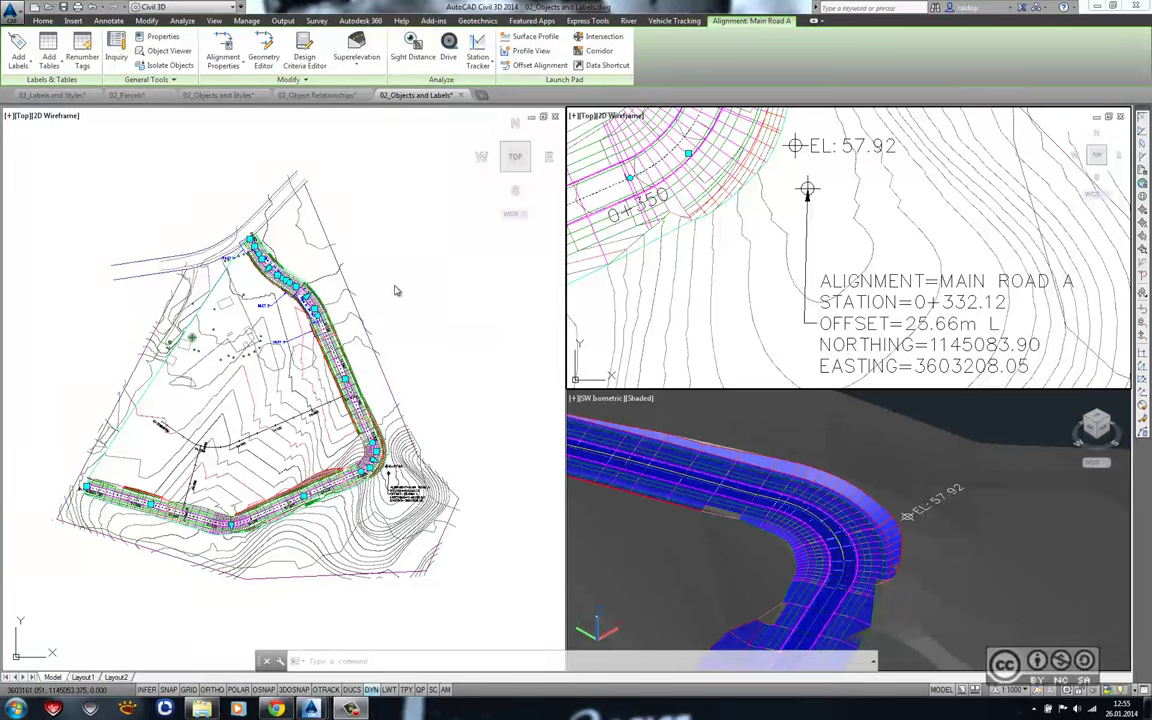
# - Show the Prospector tree from the Home tab and bring up the Select File dialog
pyautogui.click(43, 21)
pyautogui.click(19, 50)
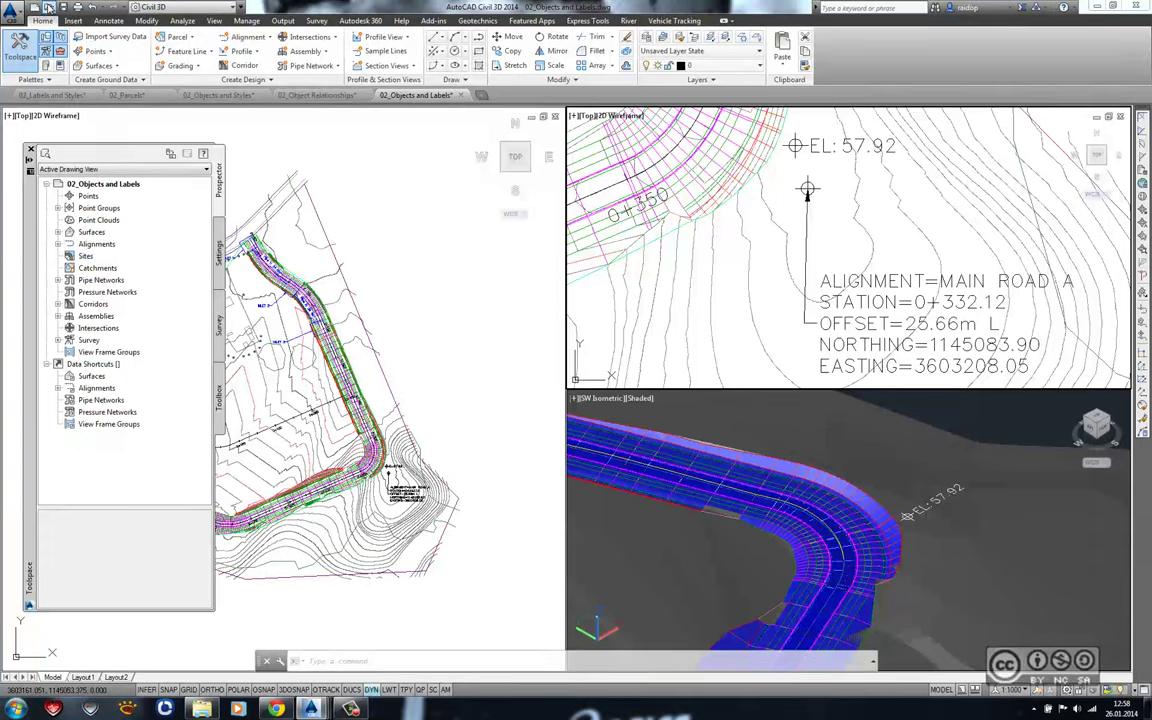
pyautogui.click(48, 7)
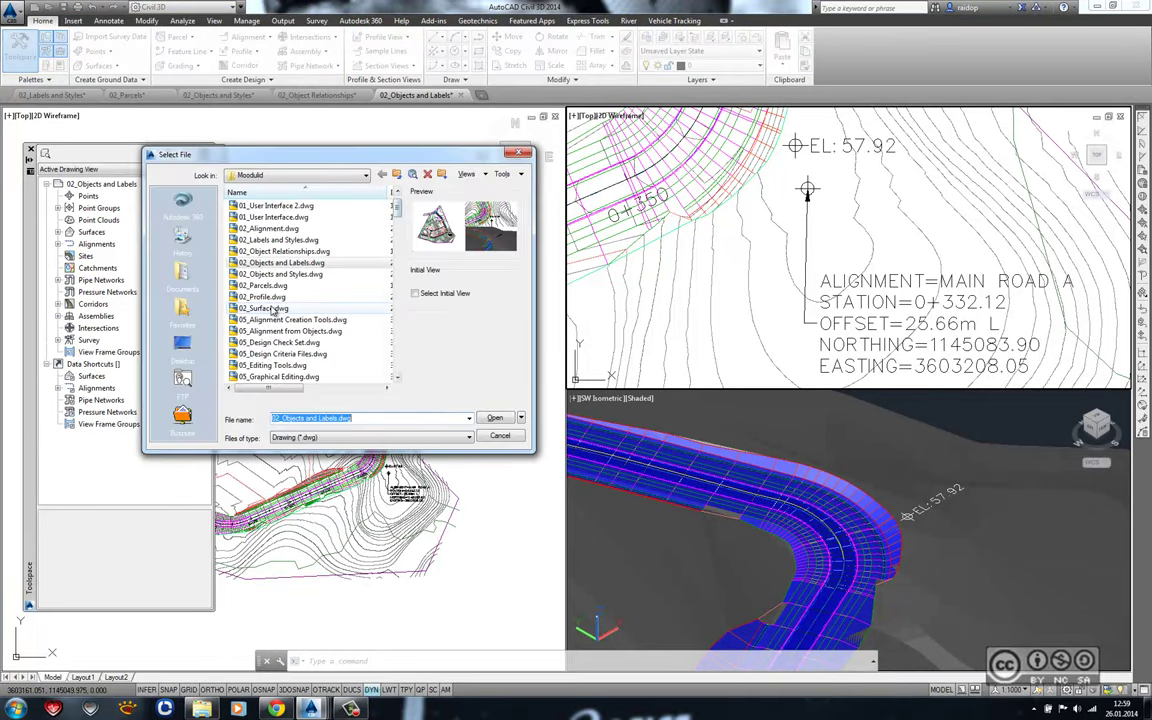
# - Open 02_Surface.dwg and set Moodulid as the data-shortcuts working folder
pyautogui.click(263, 309)
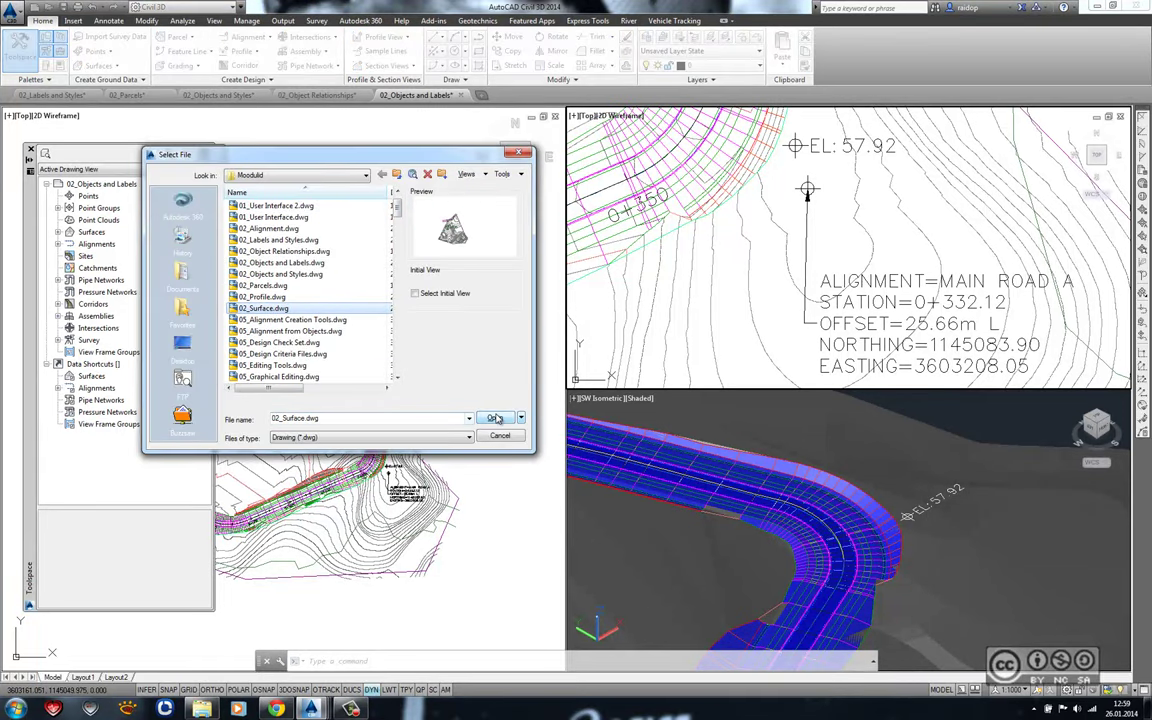
pyautogui.doubleClick(263, 310)
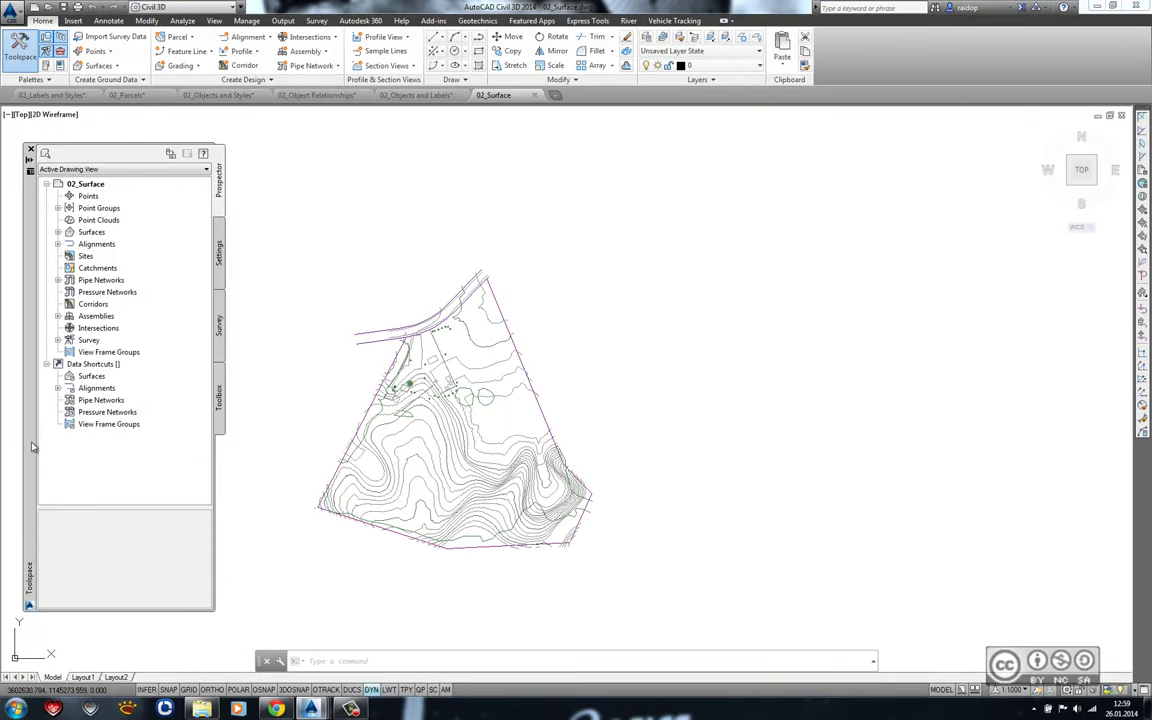
pyautogui.rightClick(100, 366)
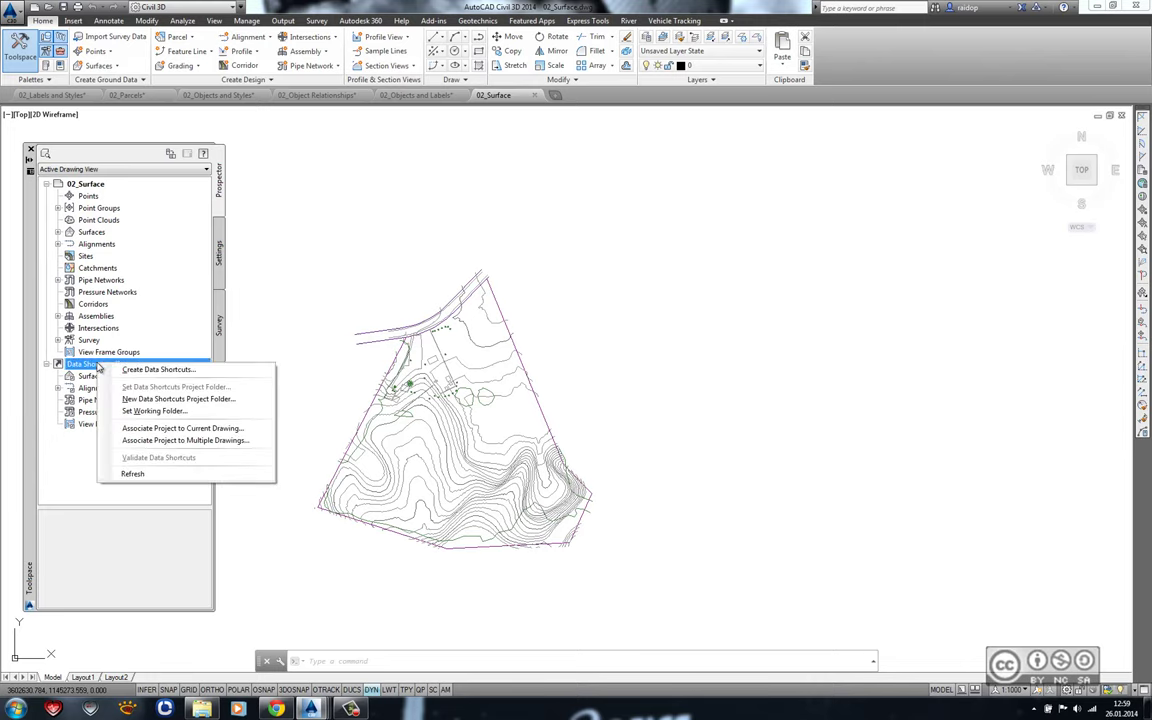
pyautogui.click(152, 411)
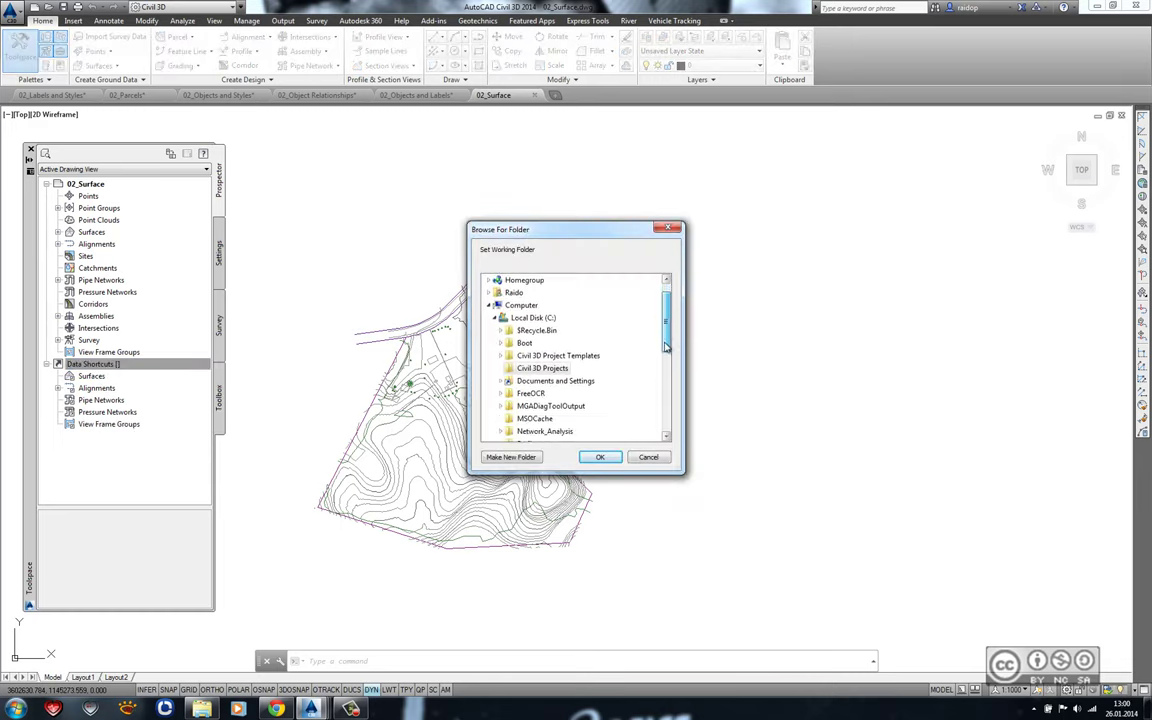
pyautogui.scroll(-4, 661, 381)
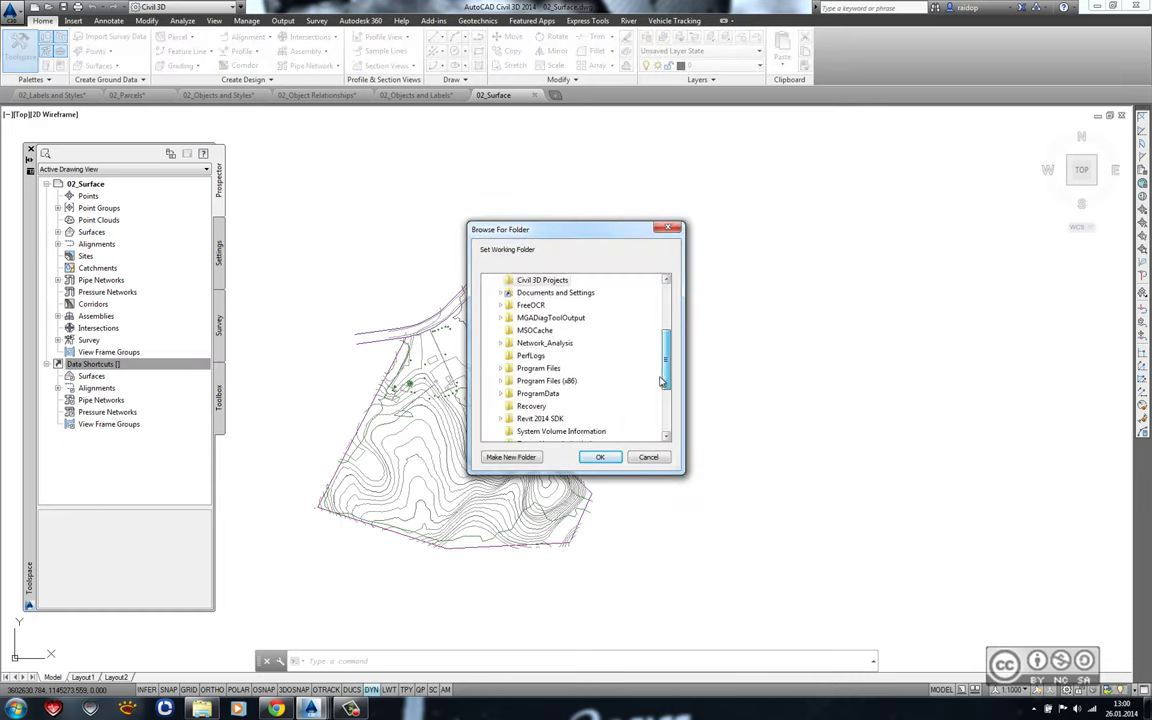
pyautogui.doubleClick(540, 357)
pyautogui.click(540, 412)
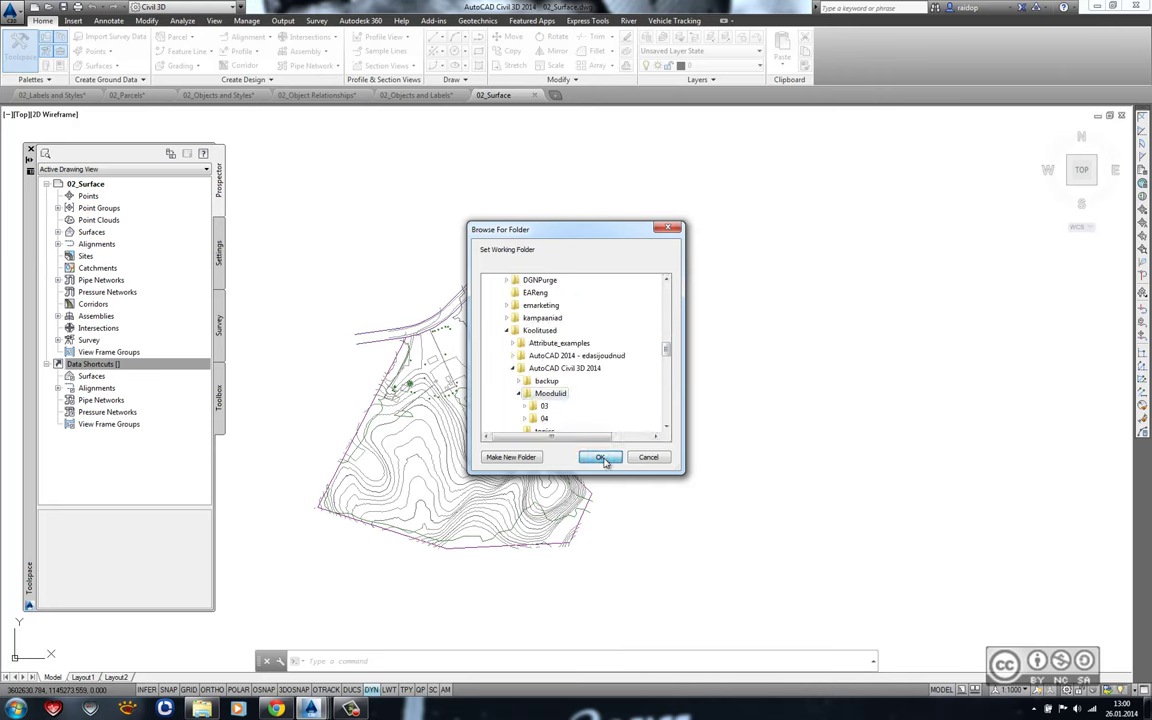
pyautogui.click(600, 457)
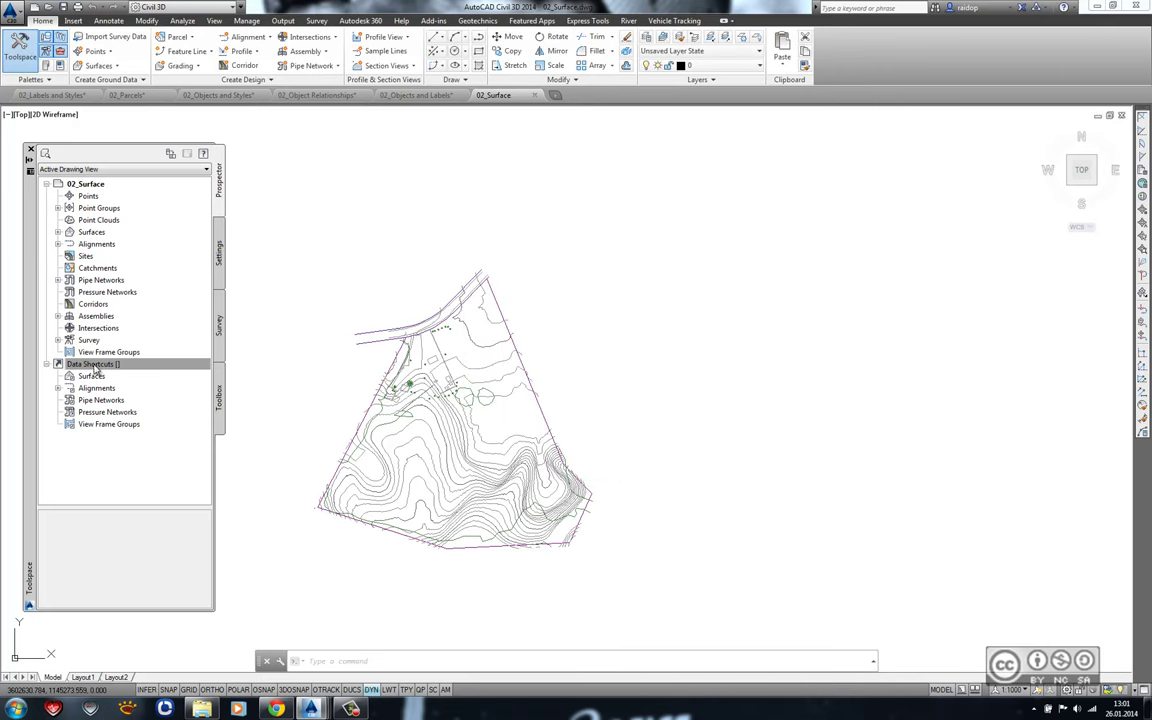
# - Create a new data shortcuts project folder named Näidisprojekt
pyautogui.rightClick(94, 367)
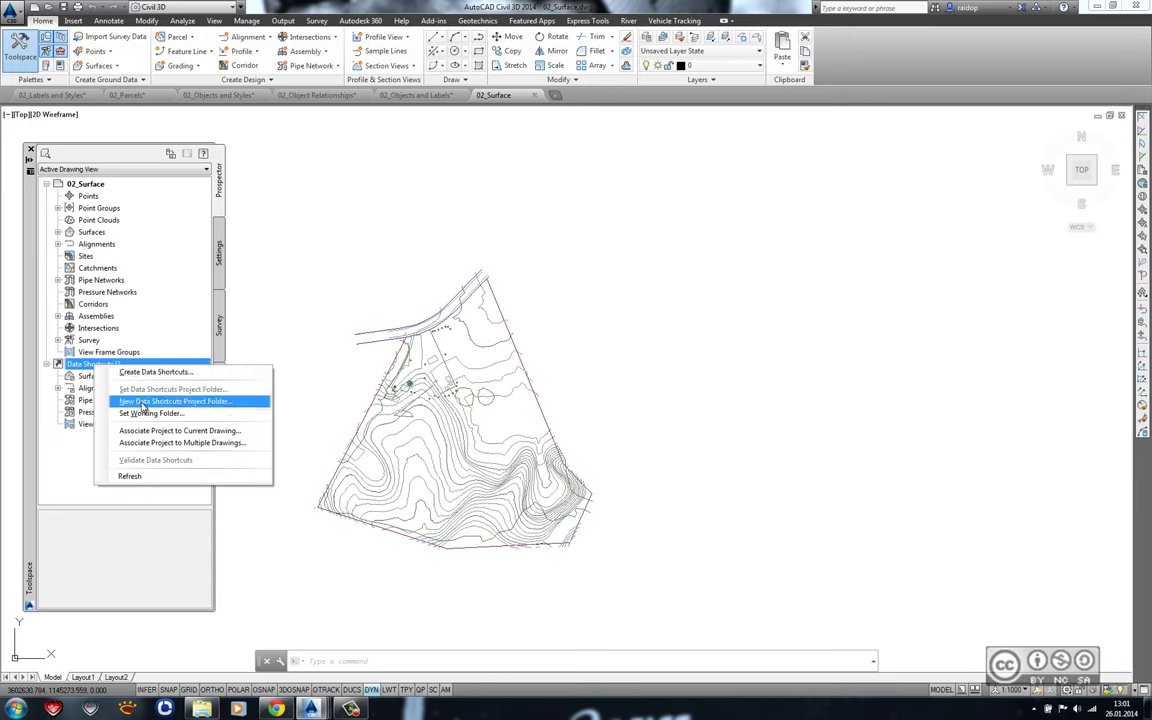
pyautogui.click(210, 407)
pyautogui.write('Ra')
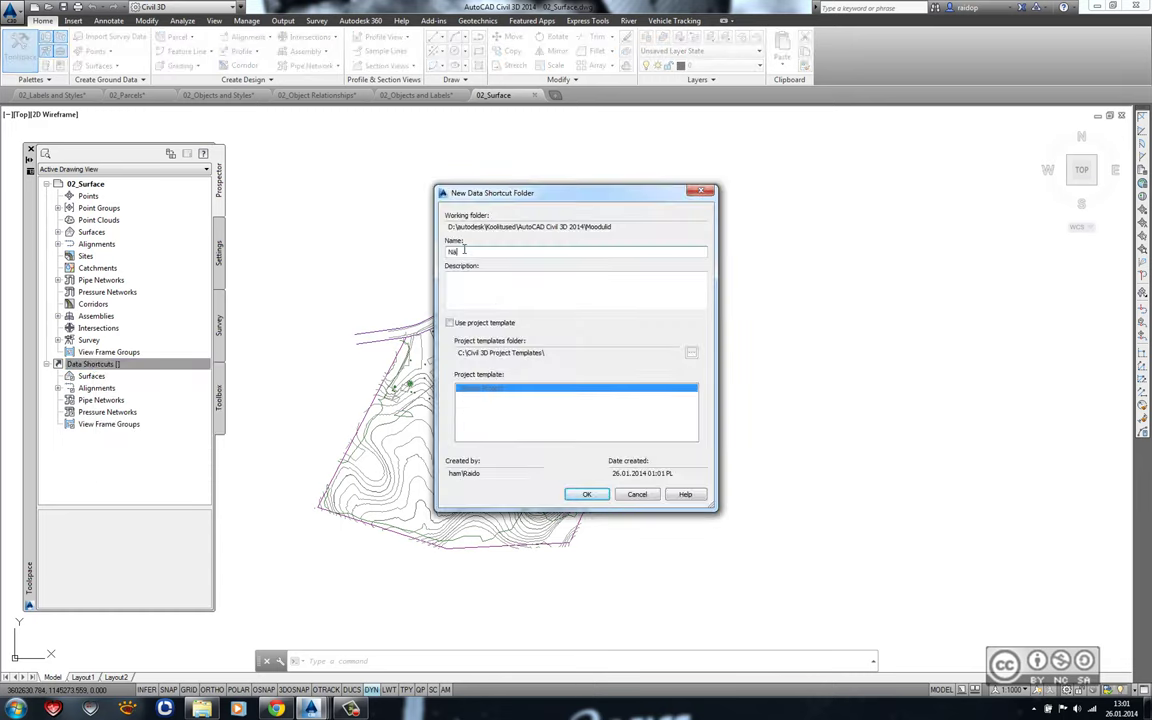
pyautogui.write('idopr')
pyautogui.write('ojekt')
pyautogui.click(586, 495)
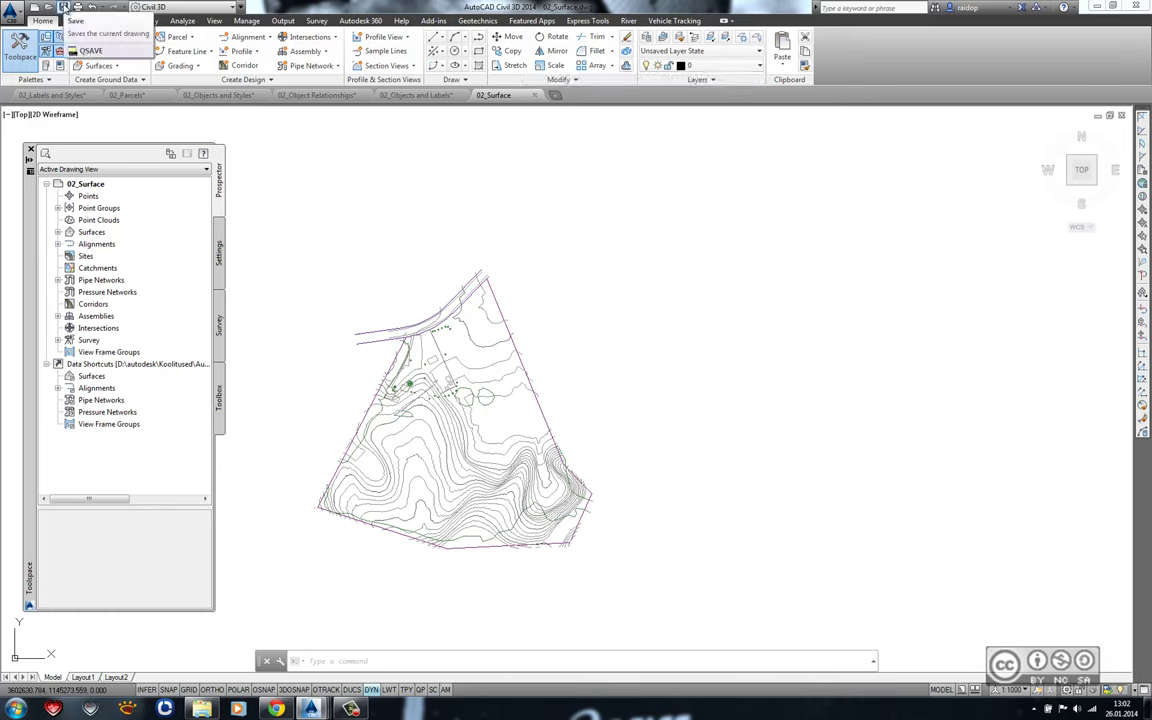
# - Publish the Existing Ground surface via Create Data Shortcuts, then bring up Select File for 02_Alignment.dwg
pyautogui.click(246, 21)
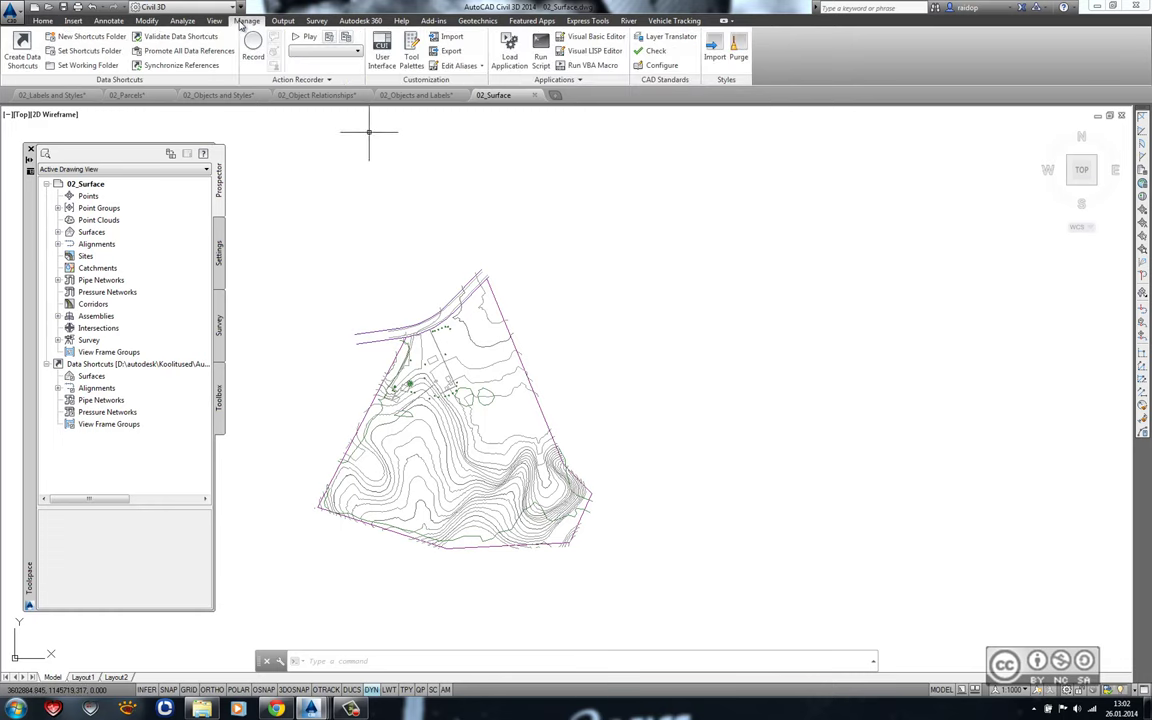
pyautogui.click(24, 46)
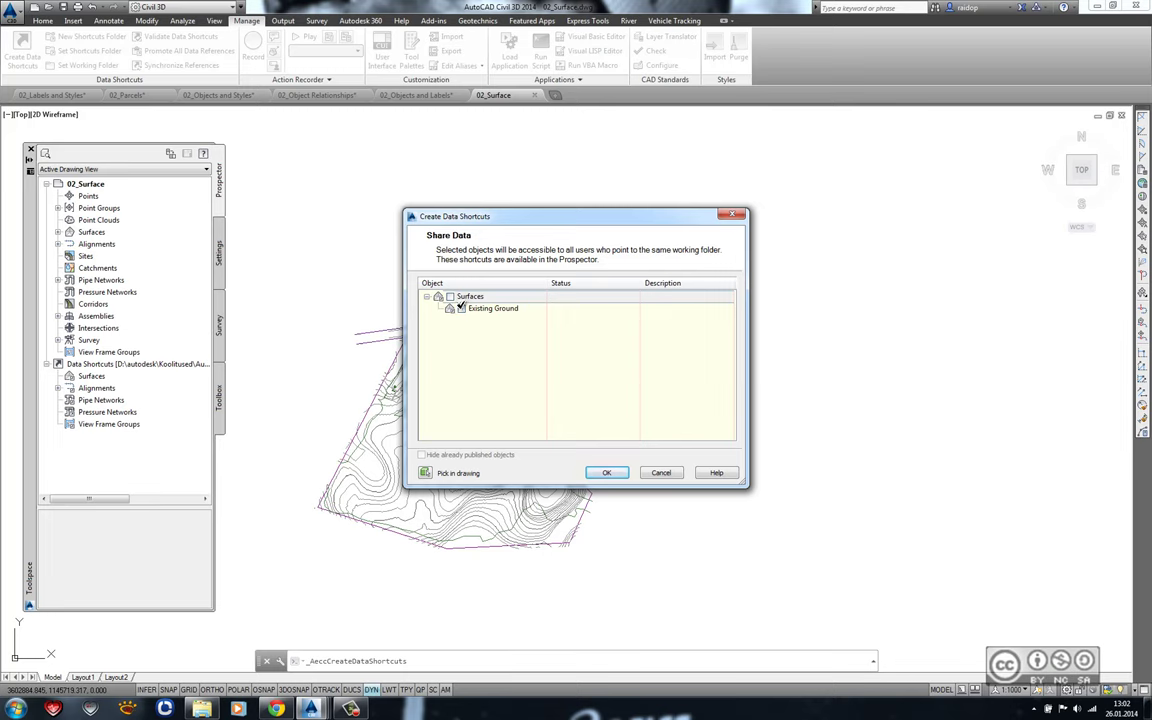
pyautogui.click(461, 308)
pyautogui.click(604, 473)
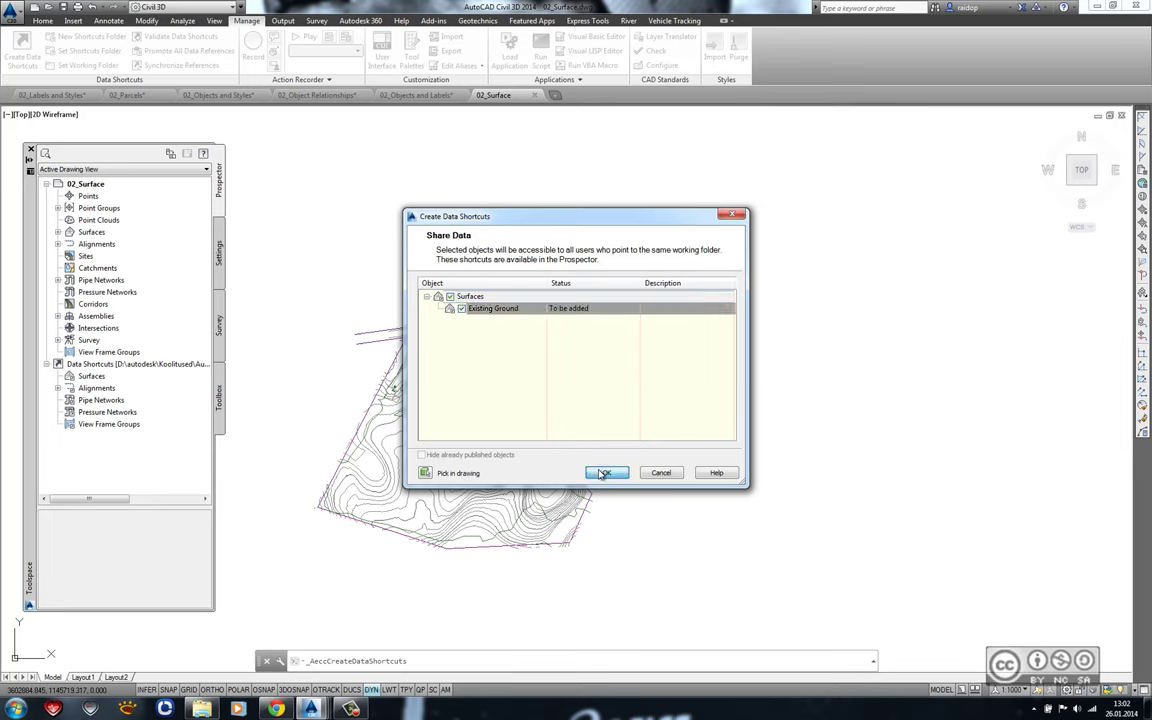
pyautogui.click(48, 8)
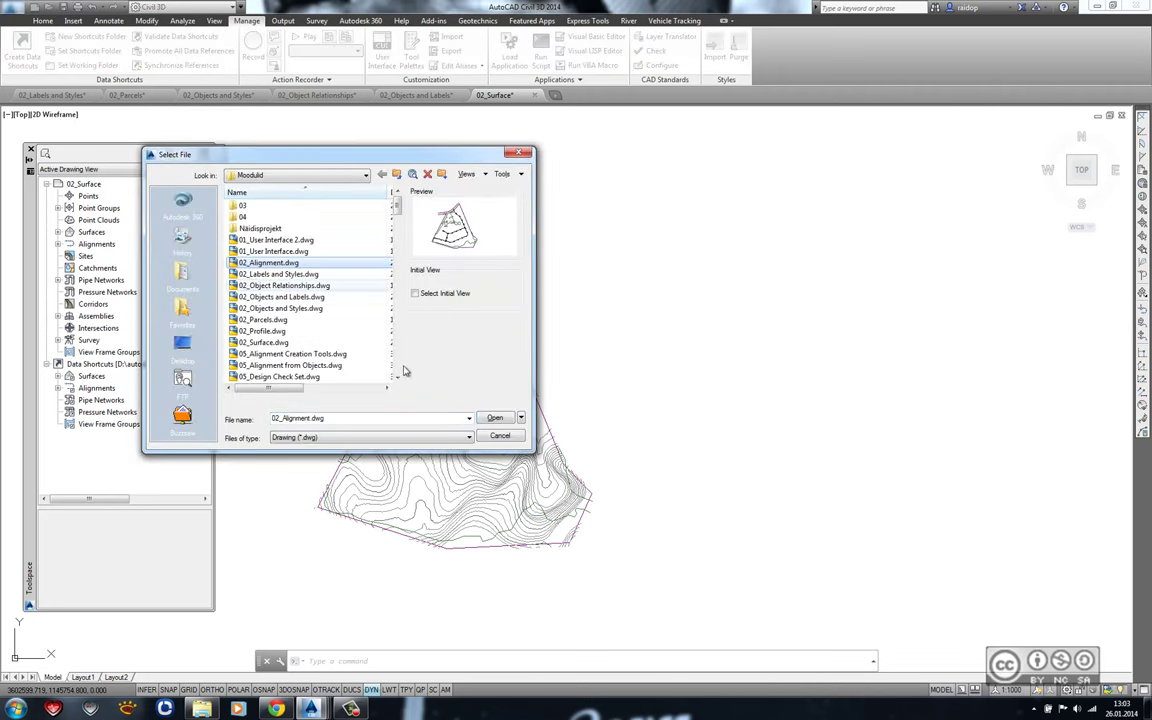
# - Open 02_Alignment.dwg, publish Main Road A as a data shortcut, save, and reopen Select File
pyautogui.click(495, 417)
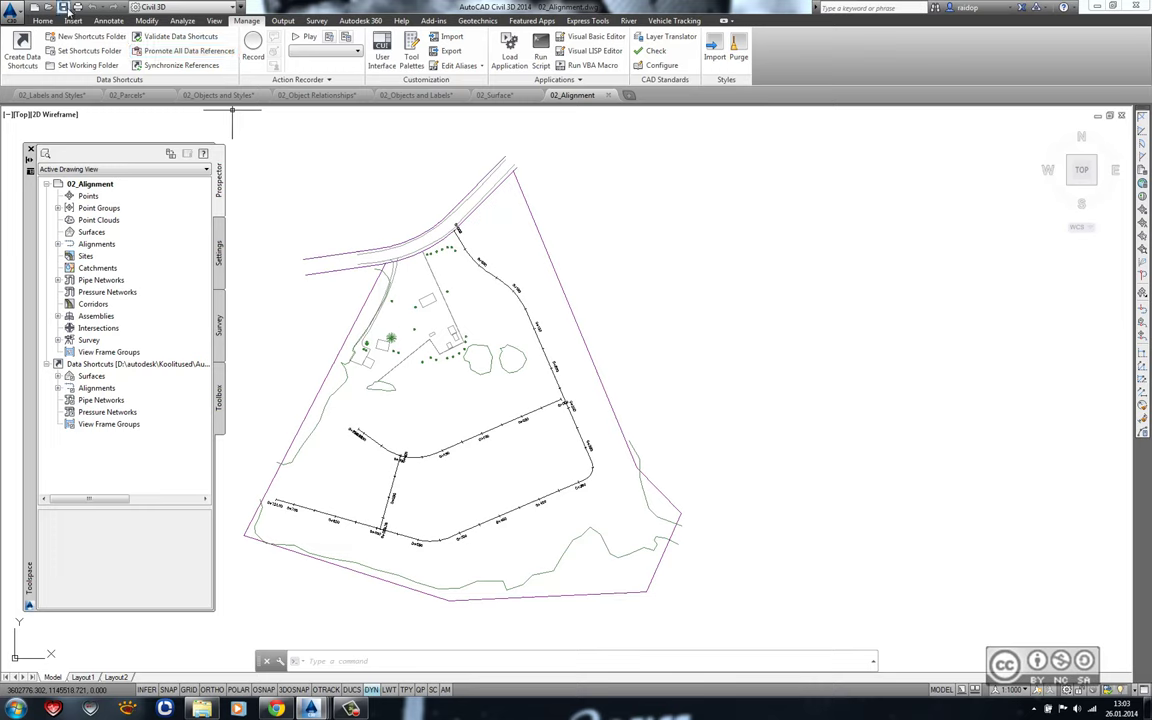
pyautogui.click(62, 8)
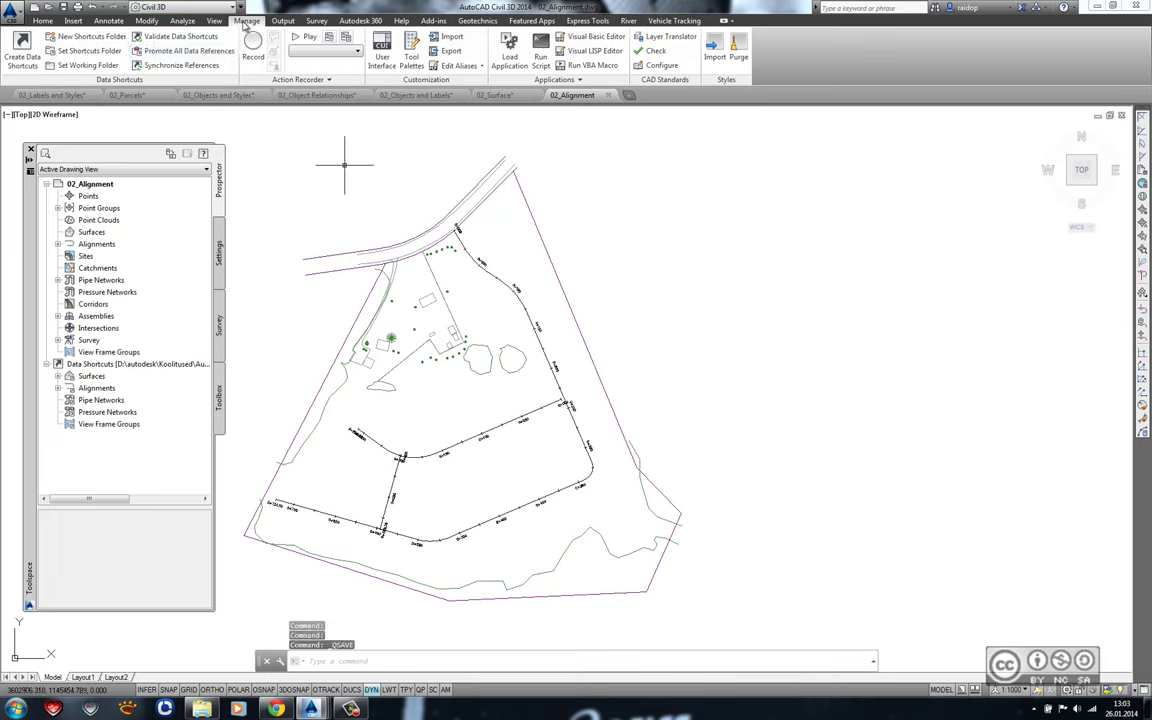
pyautogui.click(22, 45)
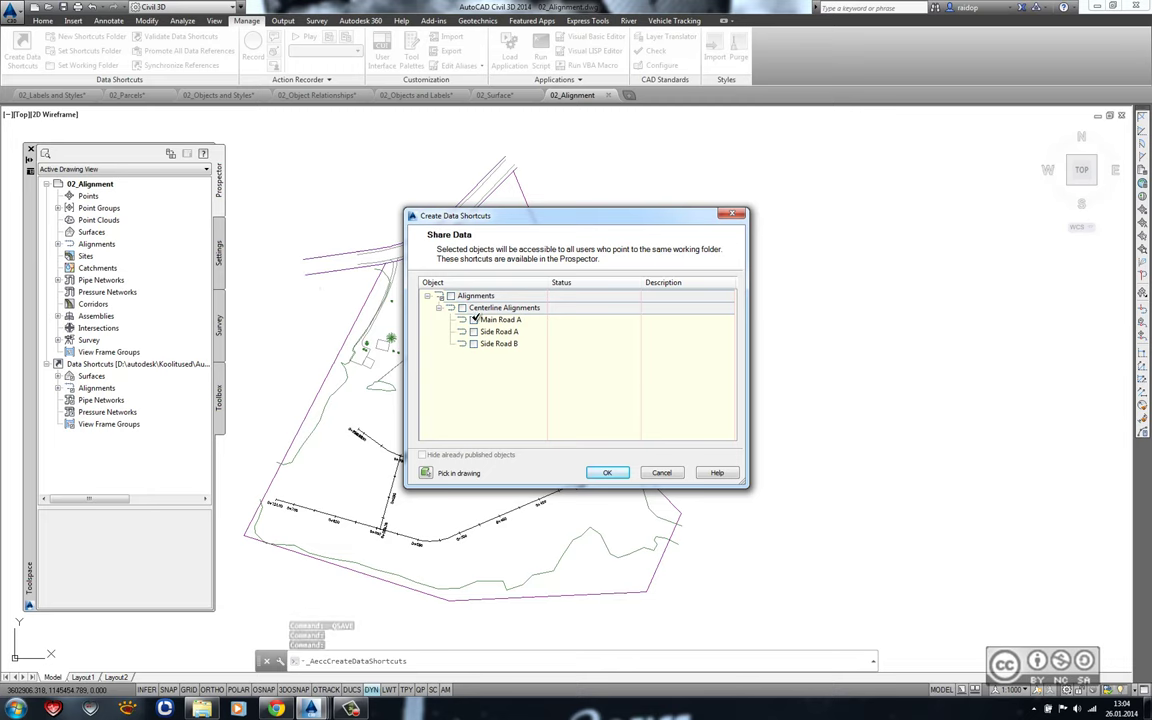
pyautogui.click(607, 472)
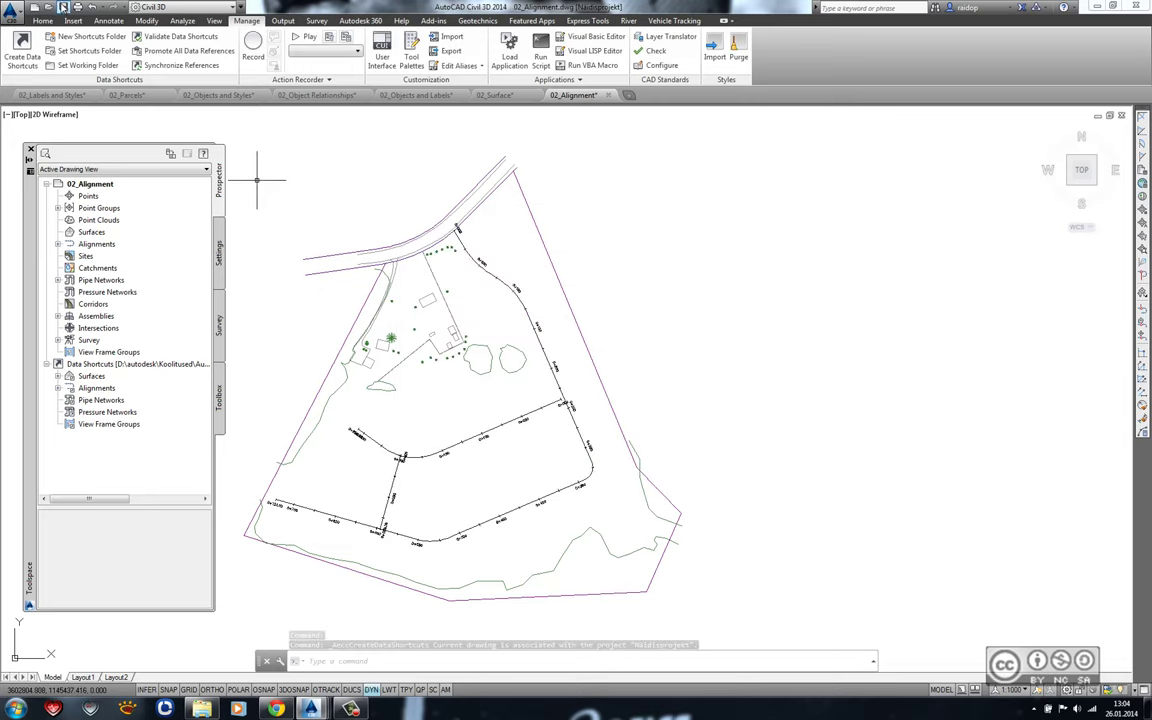
pyautogui.click(62, 7)
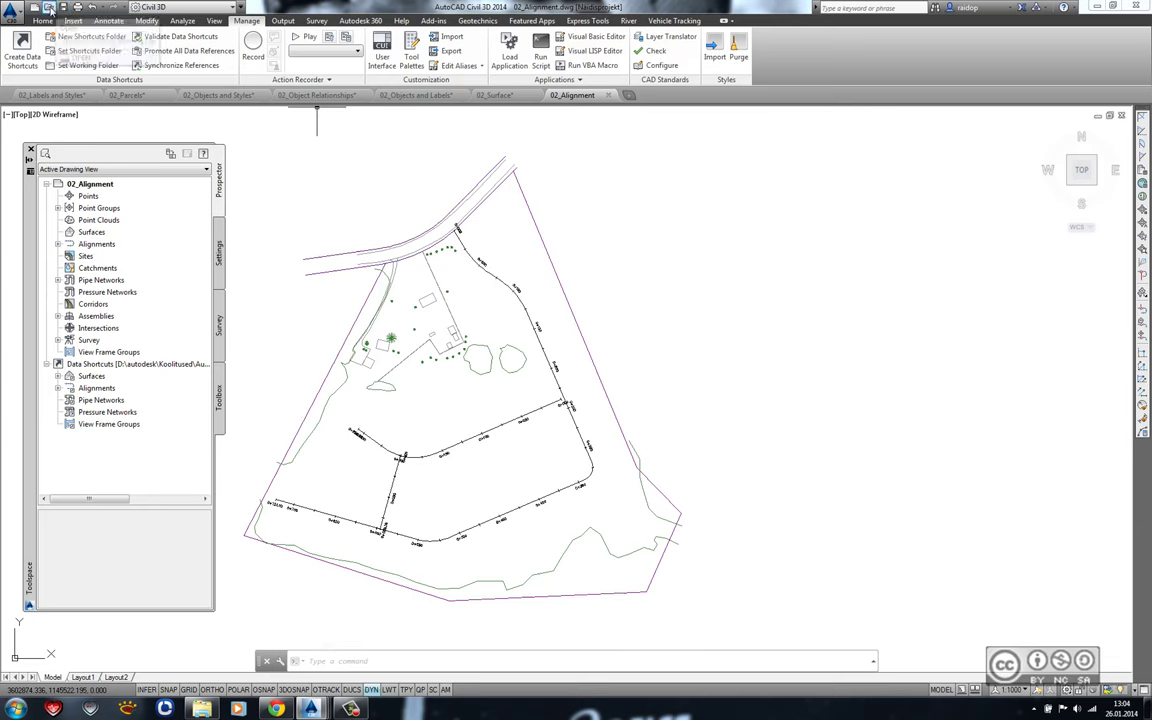
pyautogui.click(47, 7)
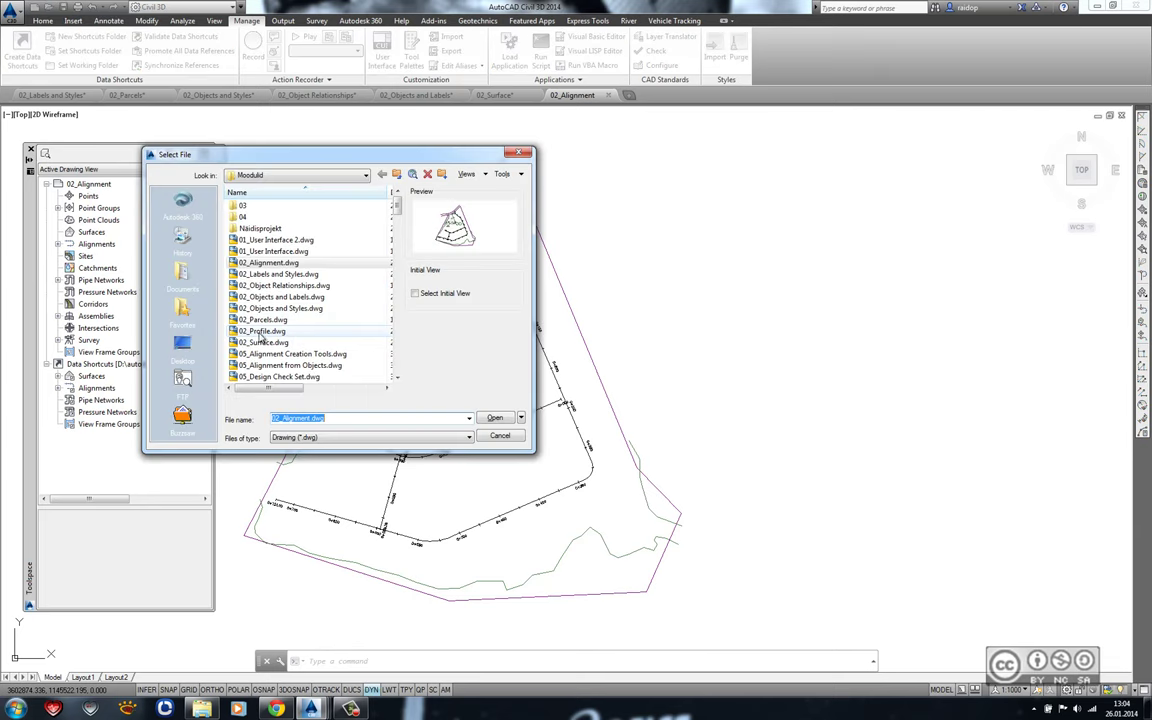
# - Open 02_Profile.dwg and create a reference to the Existing Ground surface shortcut
pyautogui.click(290, 331)
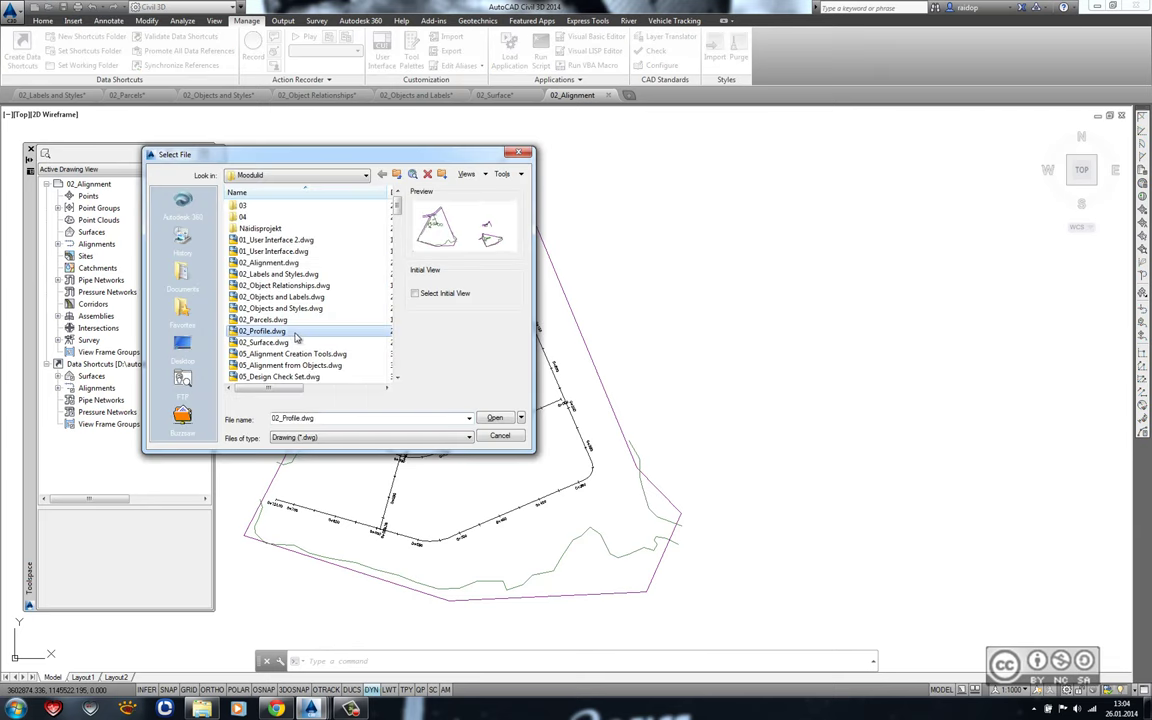
pyautogui.click(495, 417)
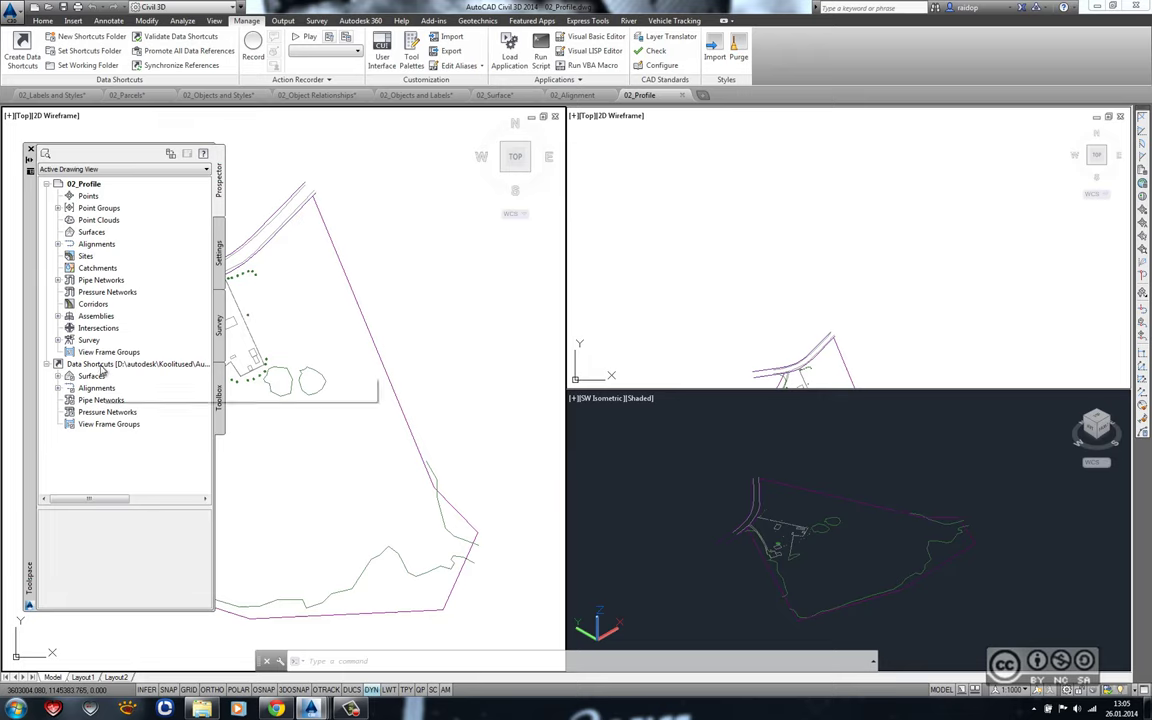
pyautogui.click(57, 376)
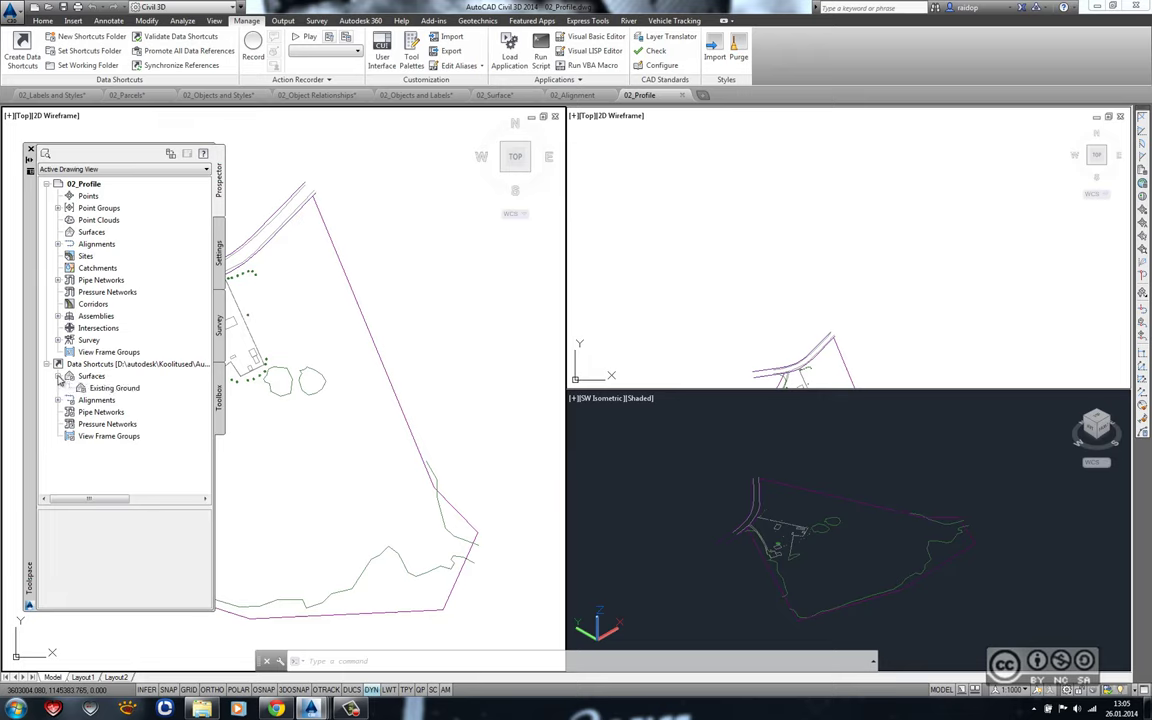
pyautogui.rightClick(117, 389)
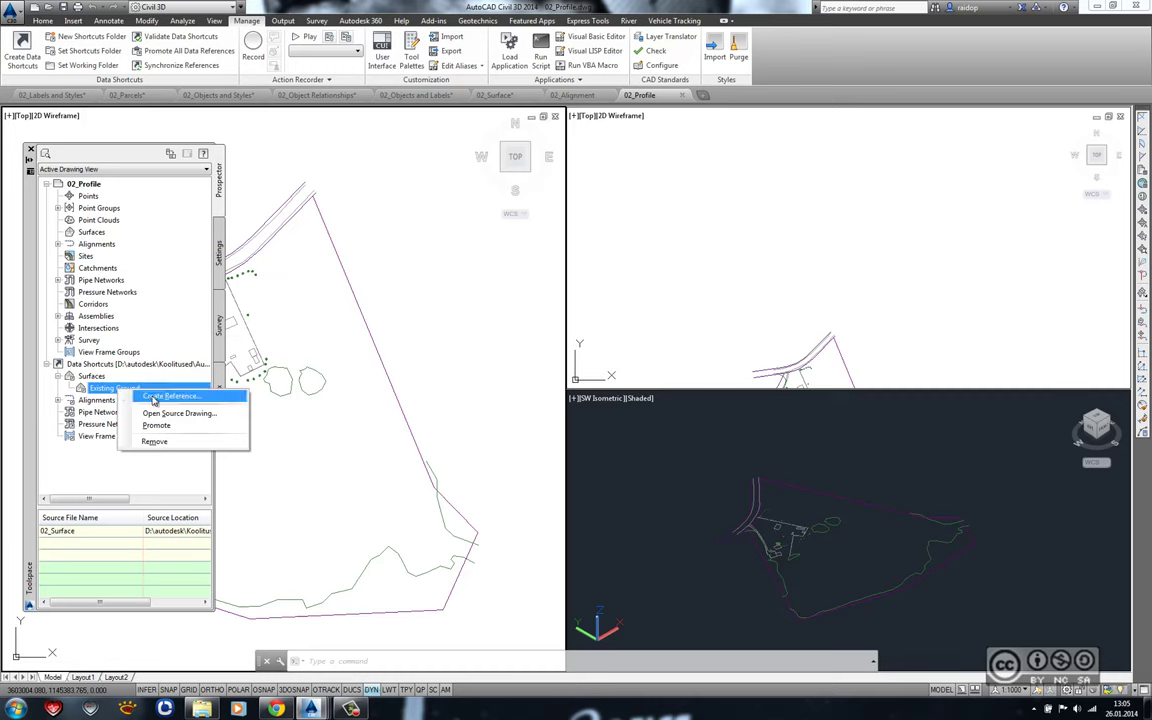
pyautogui.click(160, 396)
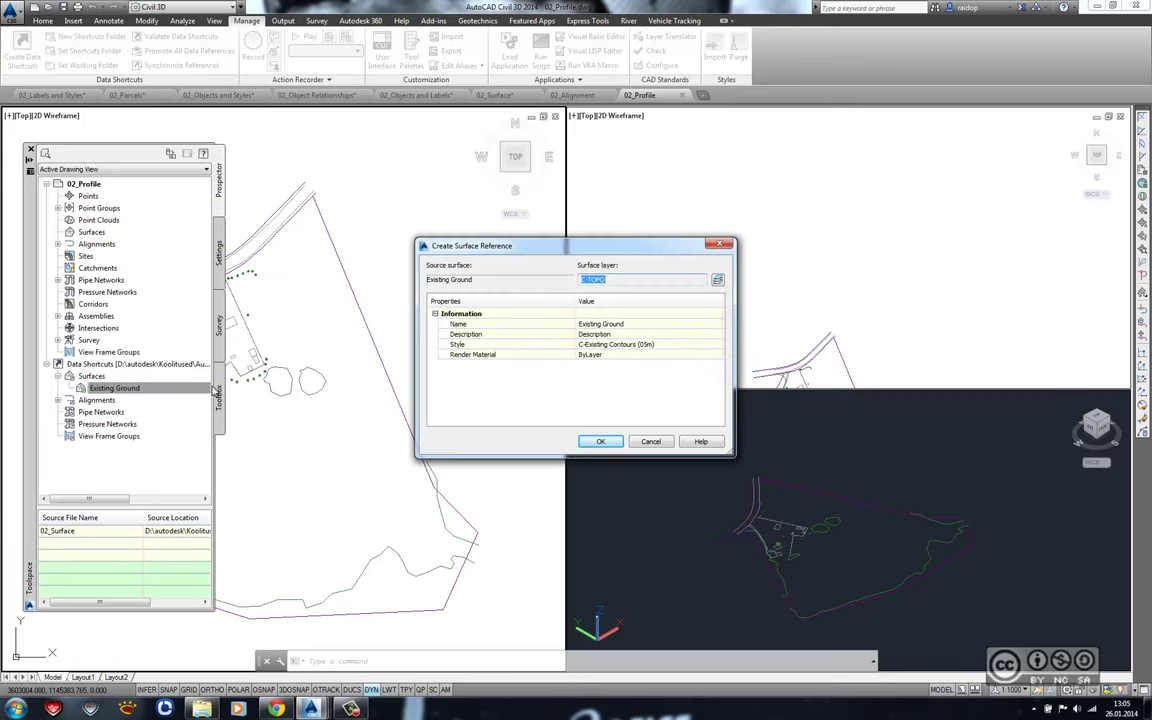
pyautogui.click(603, 443)
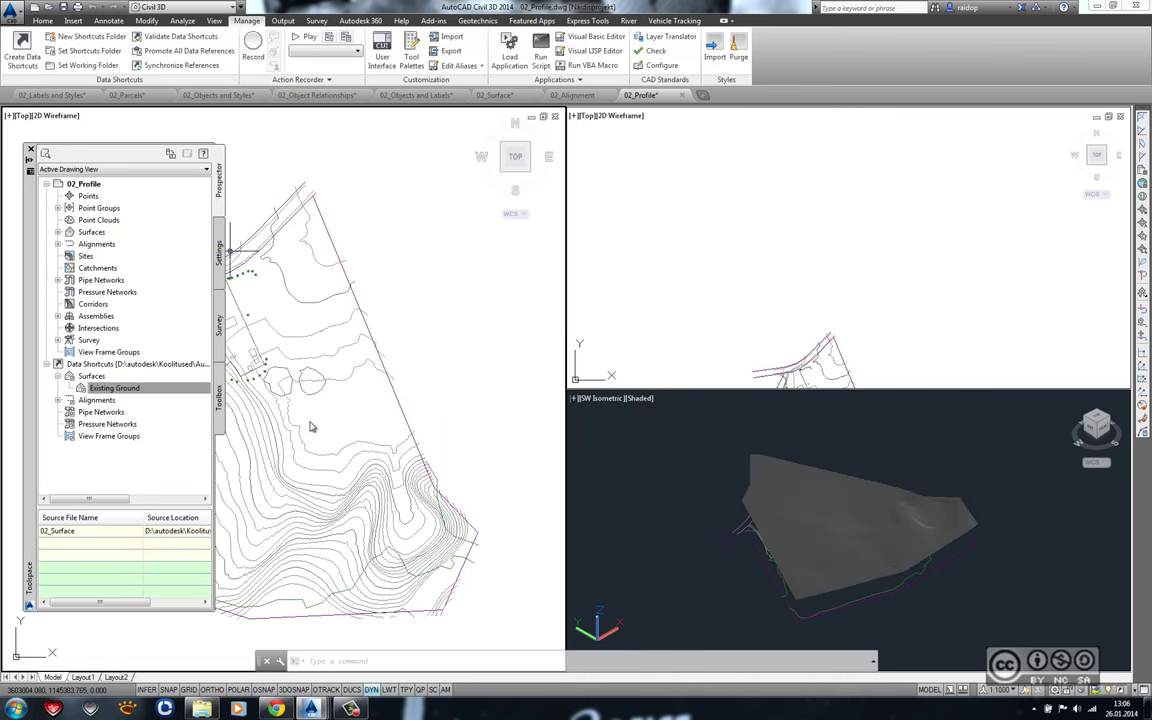
# - Create a reference to Main Road A from Data Shortcuts > Centerline Alignments
pyautogui.moveTo(310, 427); pyautogui.dragTo(399, 388, button='middle')
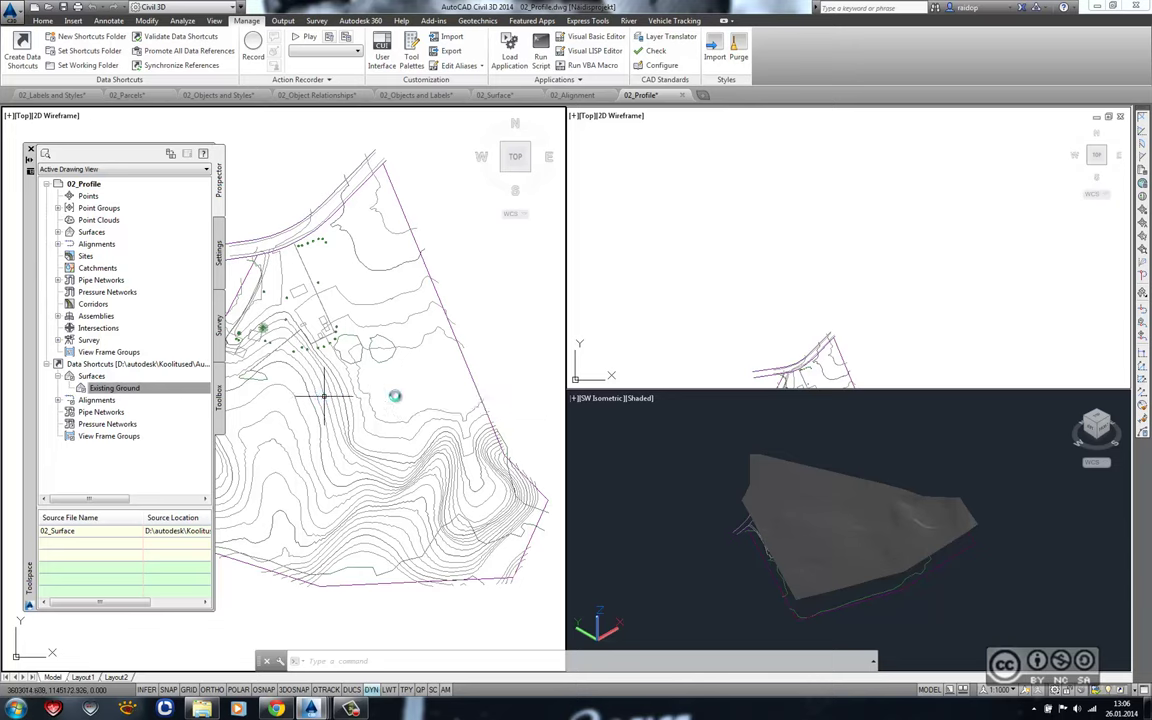
pyautogui.click(58, 400)
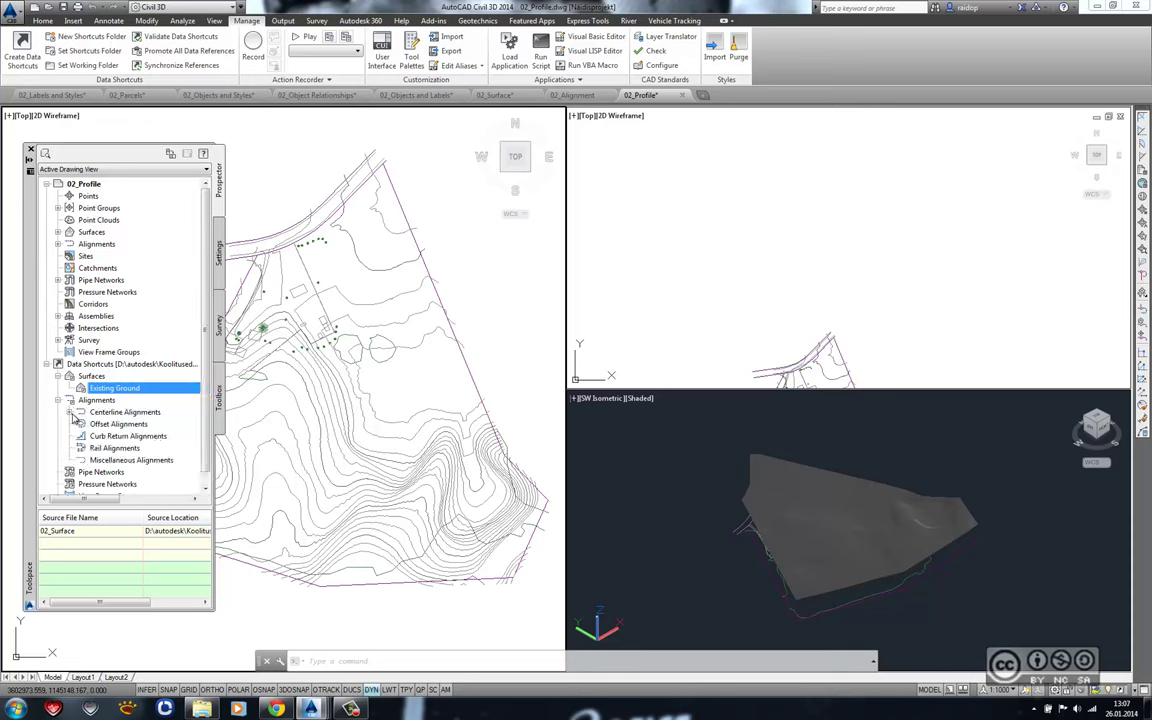
pyautogui.click(70, 413)
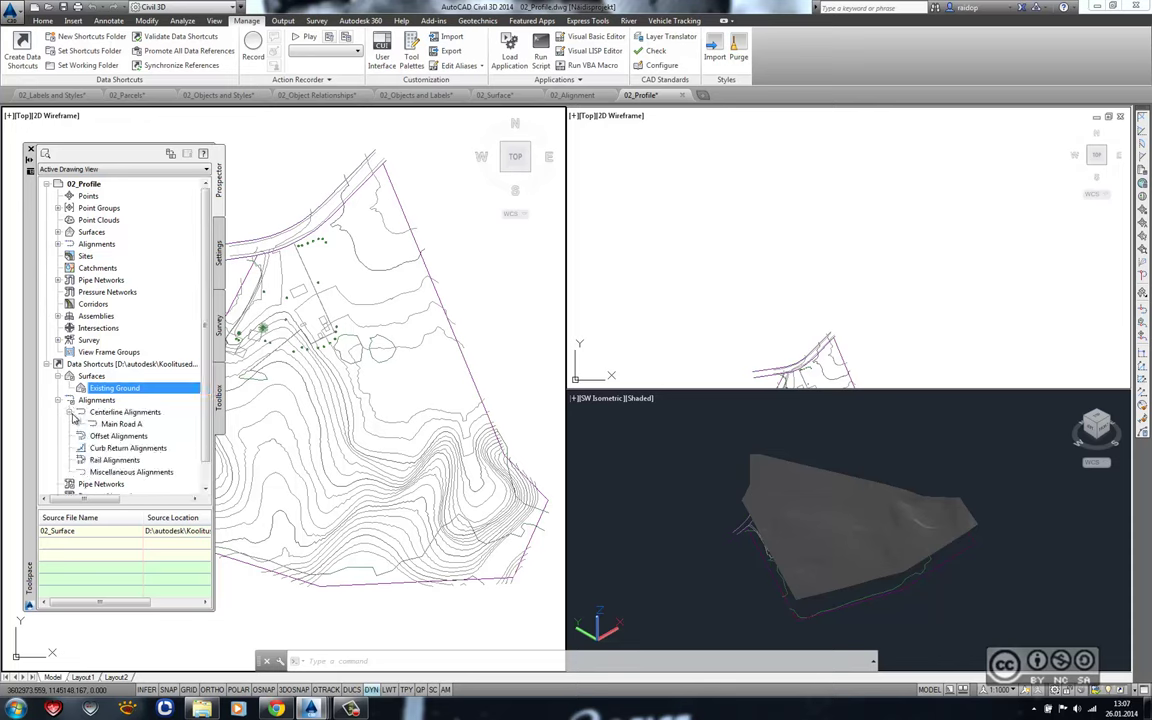
pyautogui.rightClick(139, 427)
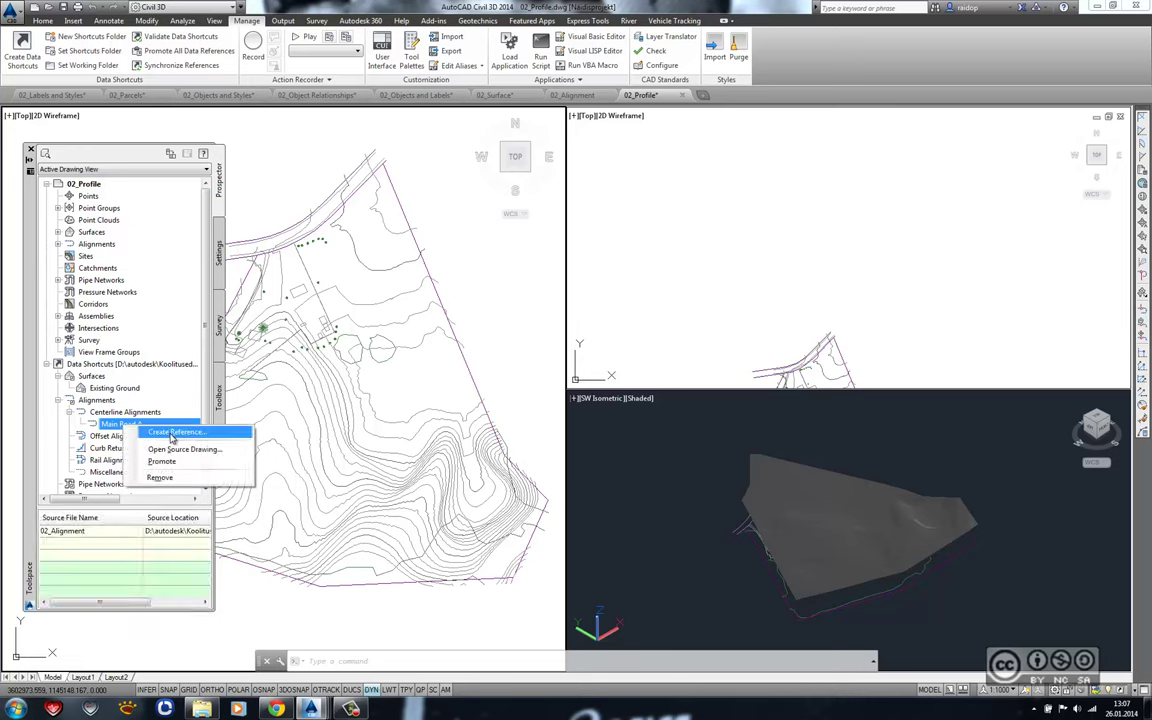
pyautogui.click(170, 431)
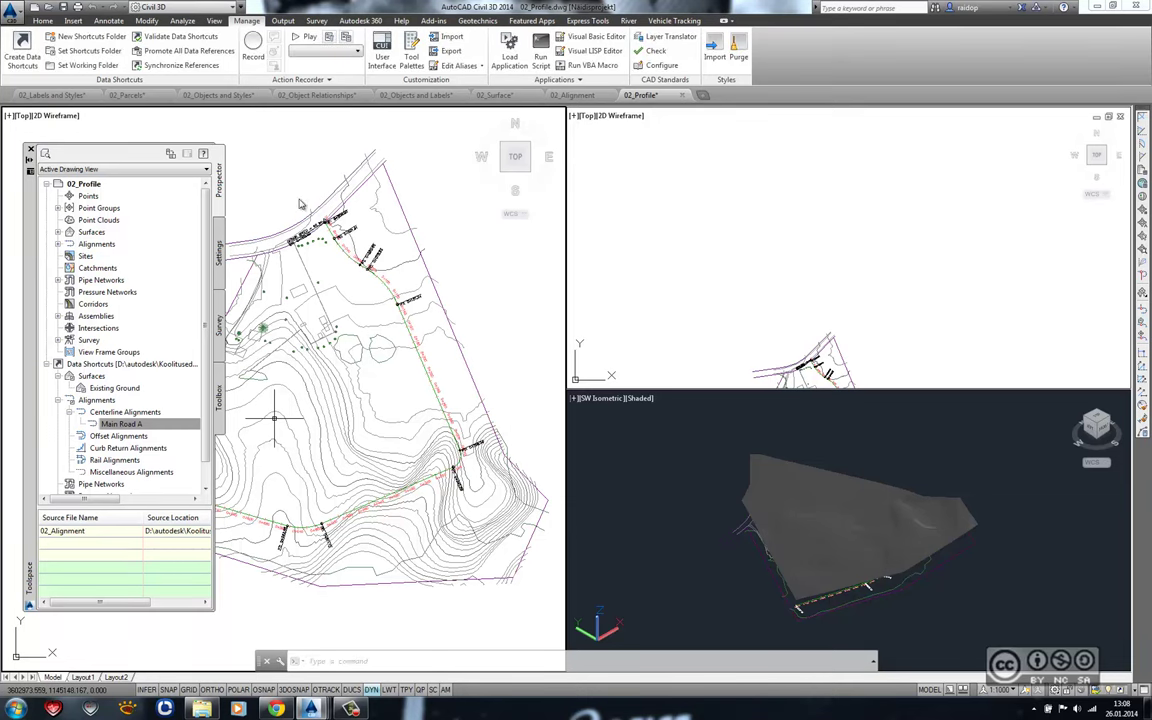
# - Add an Existing Ground surface profile along Main Road A and start a default profile view
pyautogui.click(42, 22)
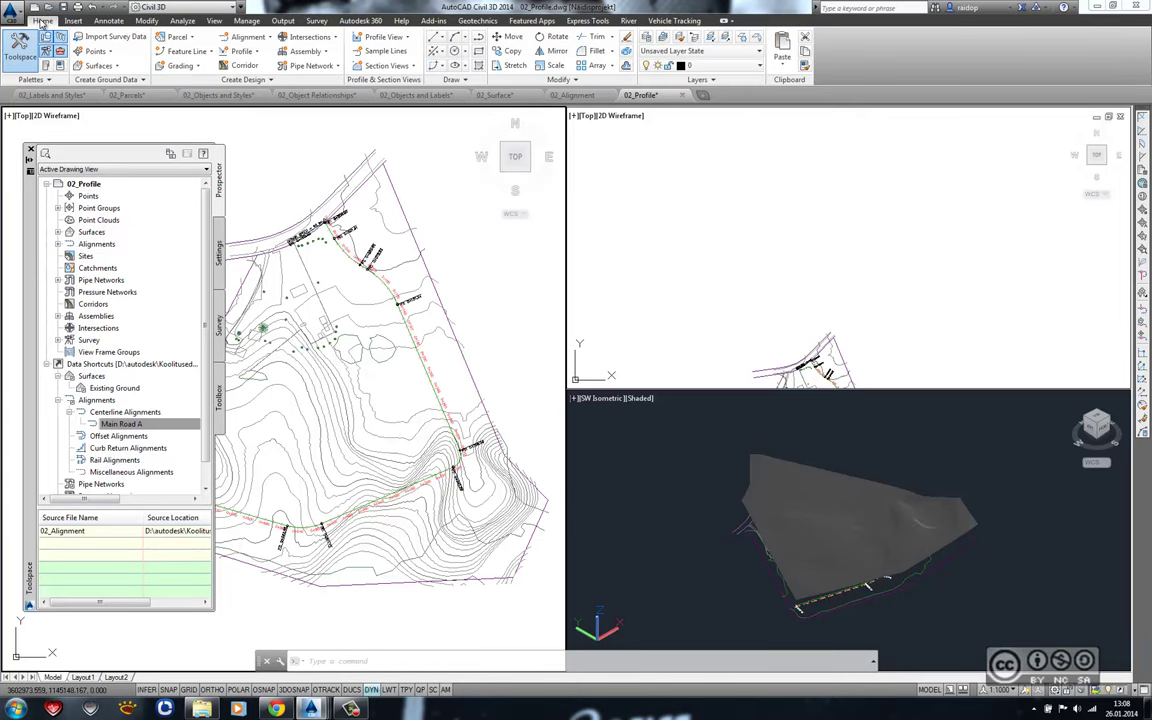
pyautogui.click(256, 55)
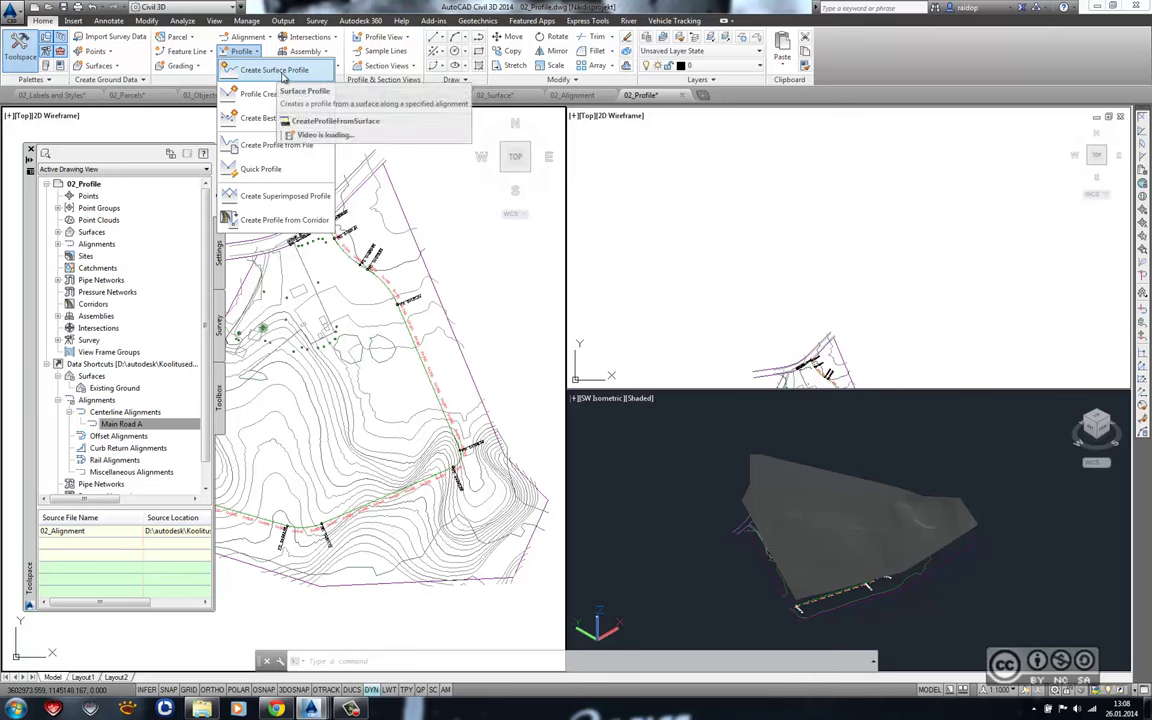
pyautogui.click(275, 70)
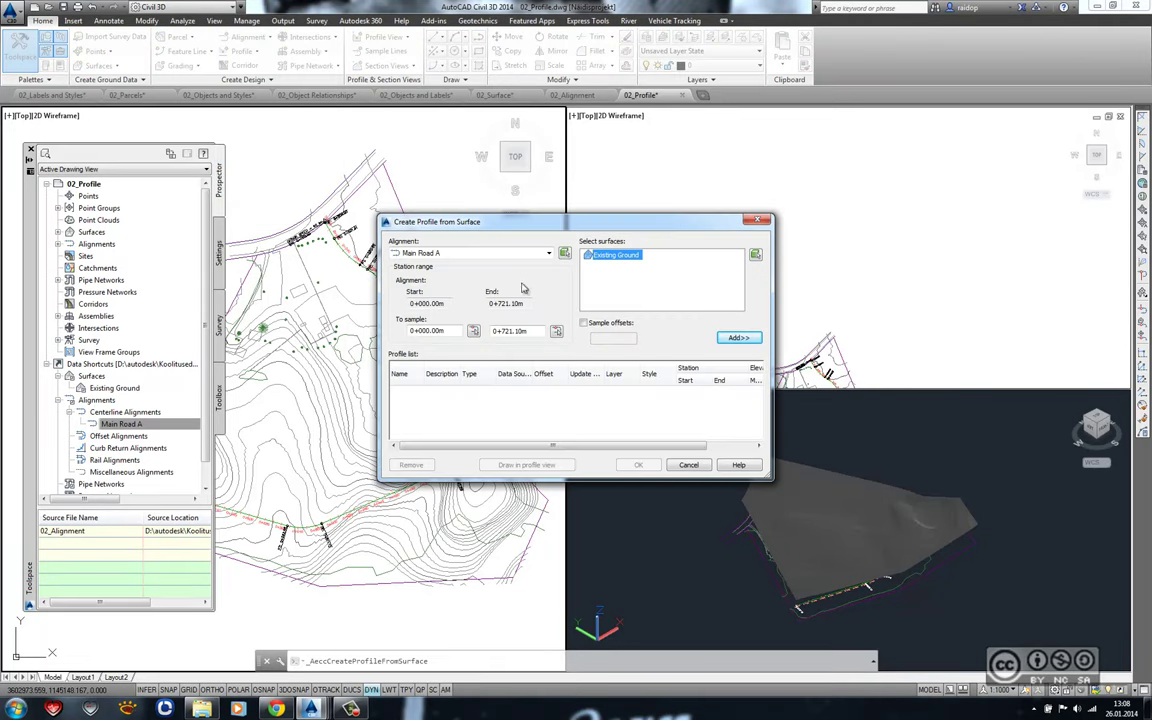
pyautogui.click(738, 337)
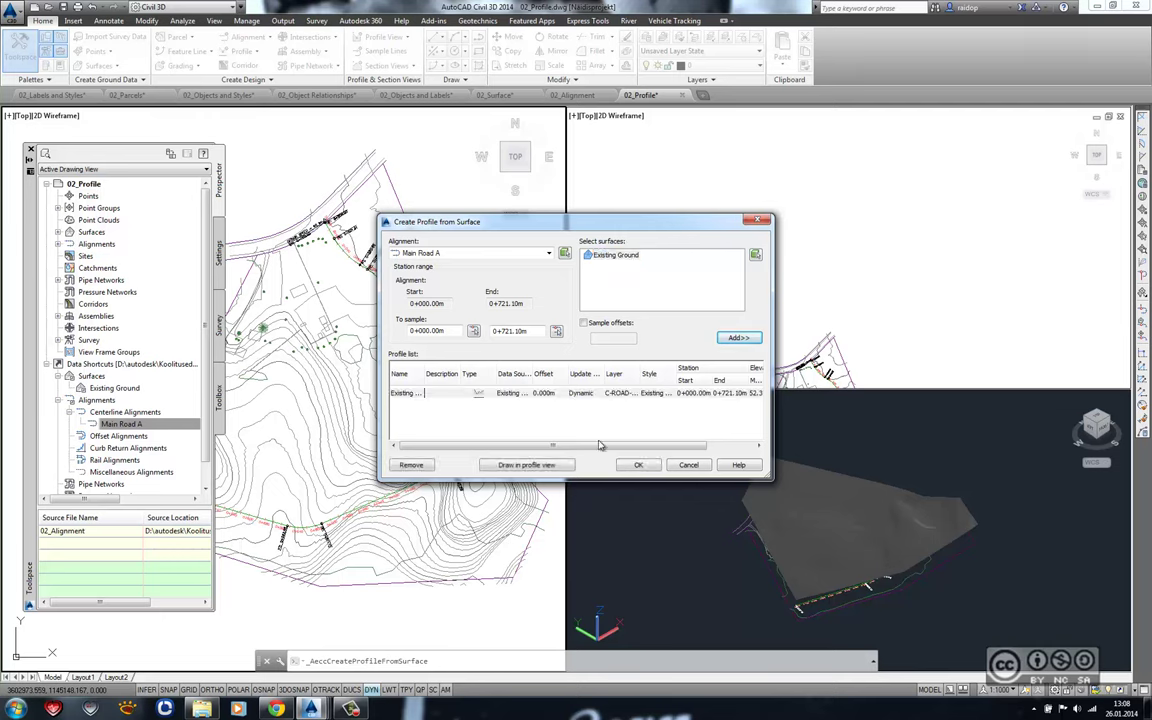
pyautogui.click(524, 467)
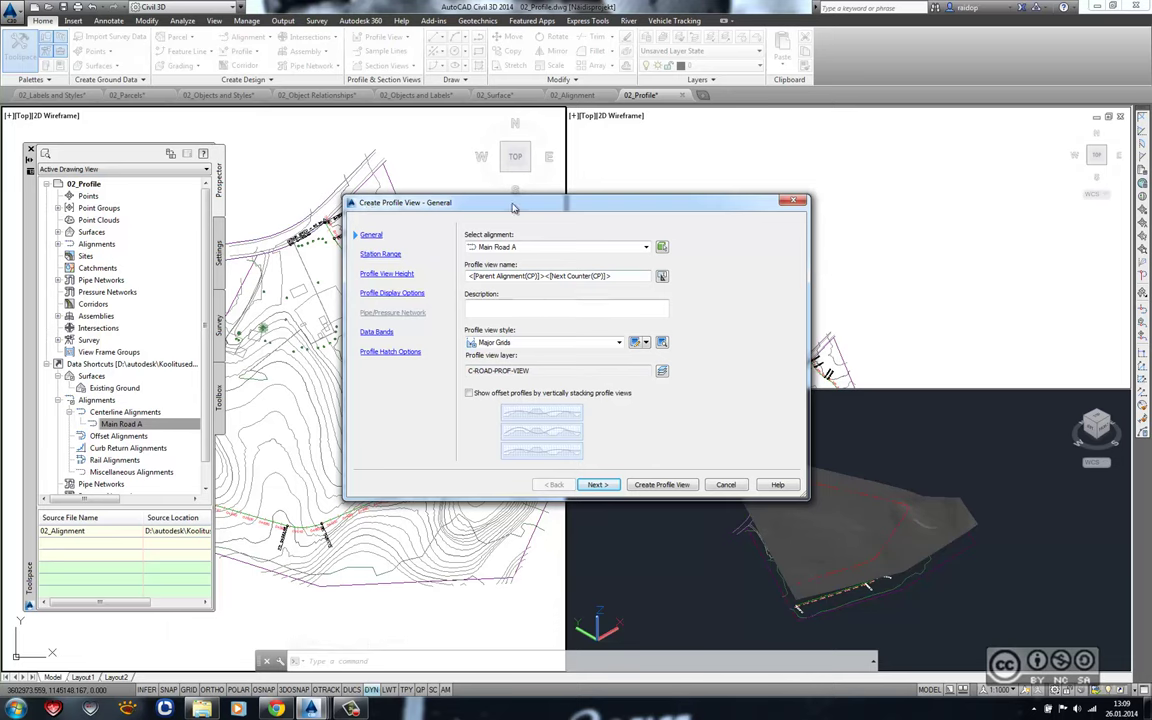
pyautogui.click(644, 486)
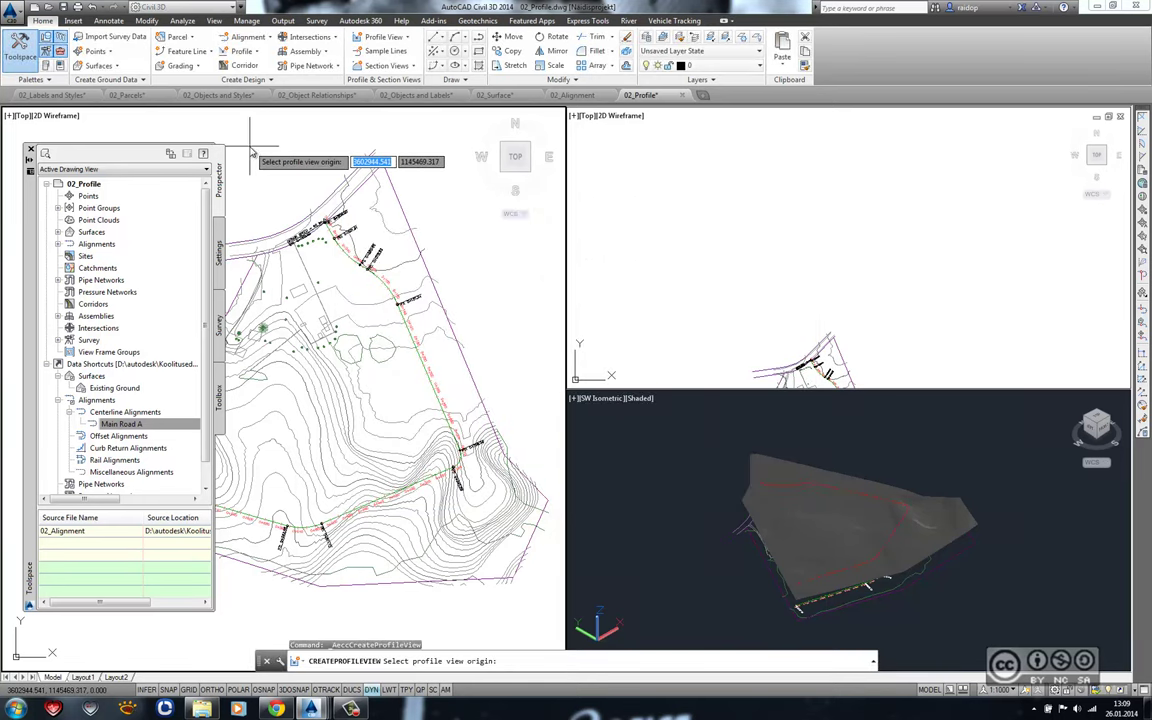
# - Pick the profile view origin in the empty area above the site plan
pyautogui.moveTo(250, 158); pyautogui.dragTo(276, 408, button='middle')
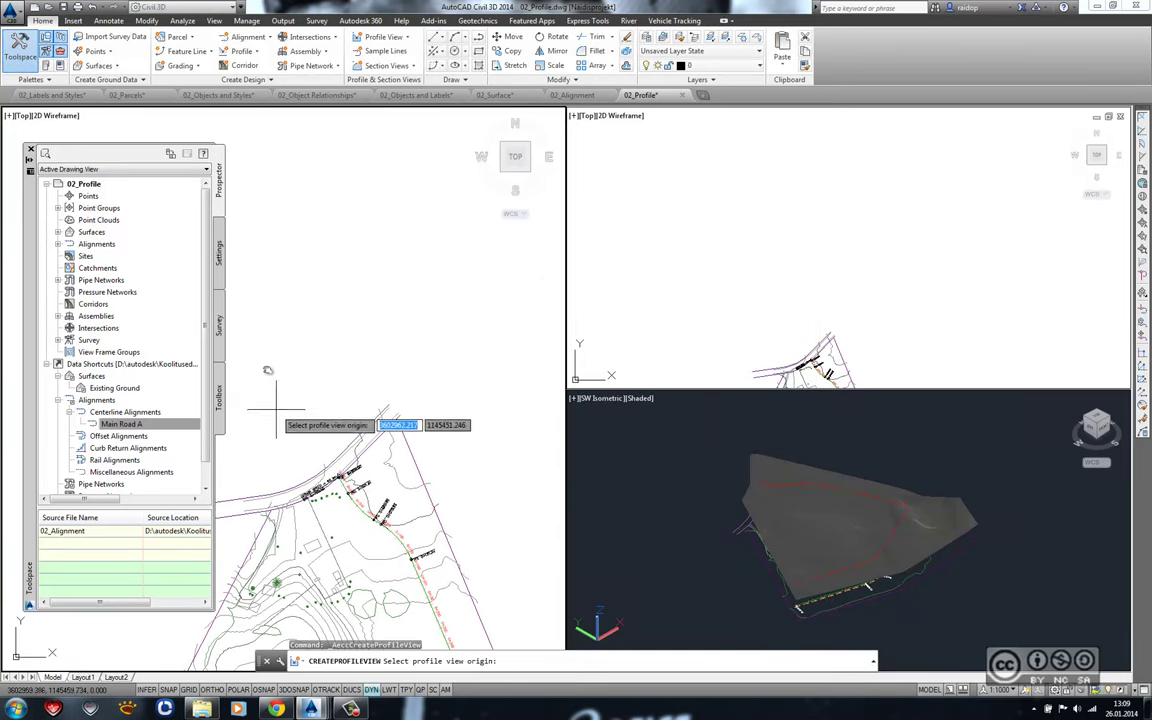
pyautogui.click(257, 302)
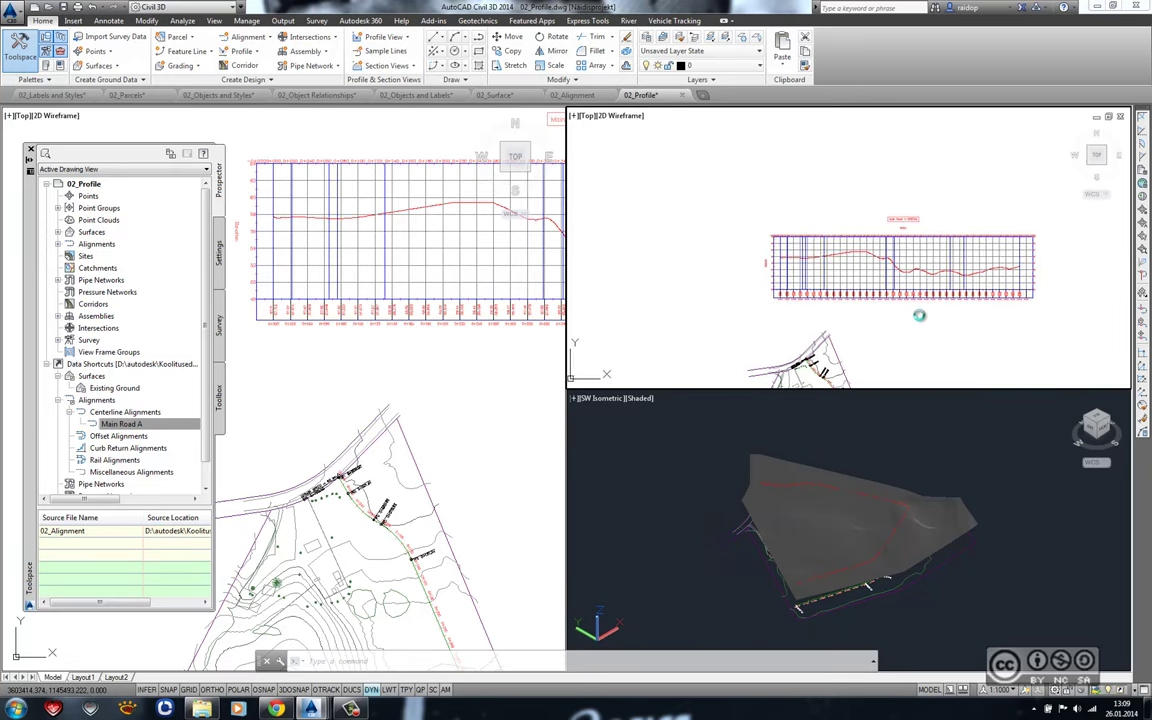
pyautogui.scroll(2, 919, 315)
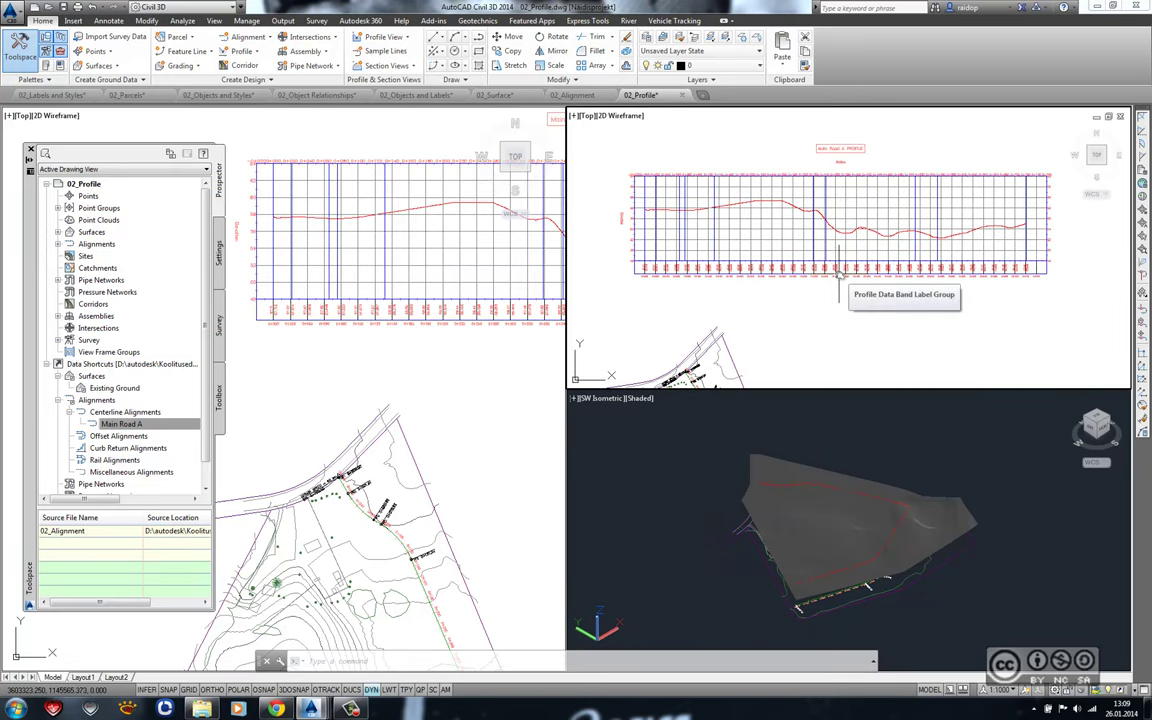